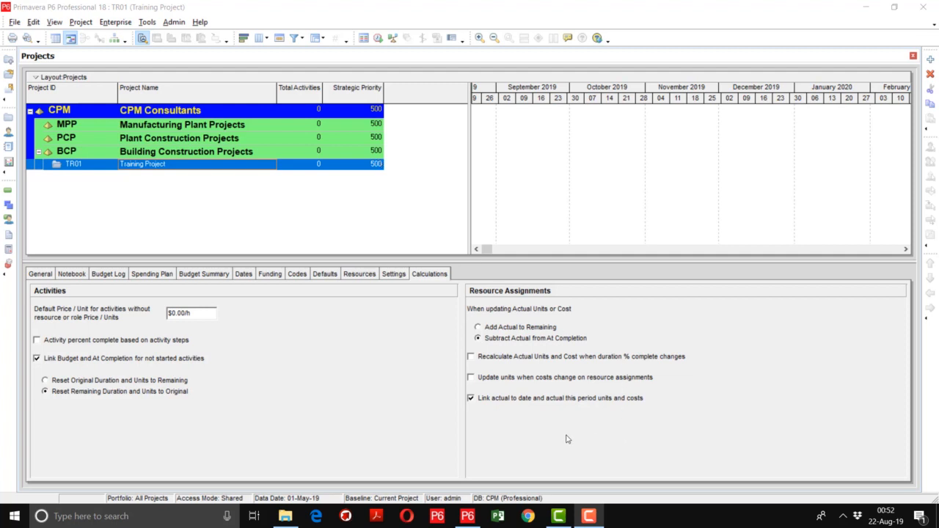
mouse_move(590, 518)
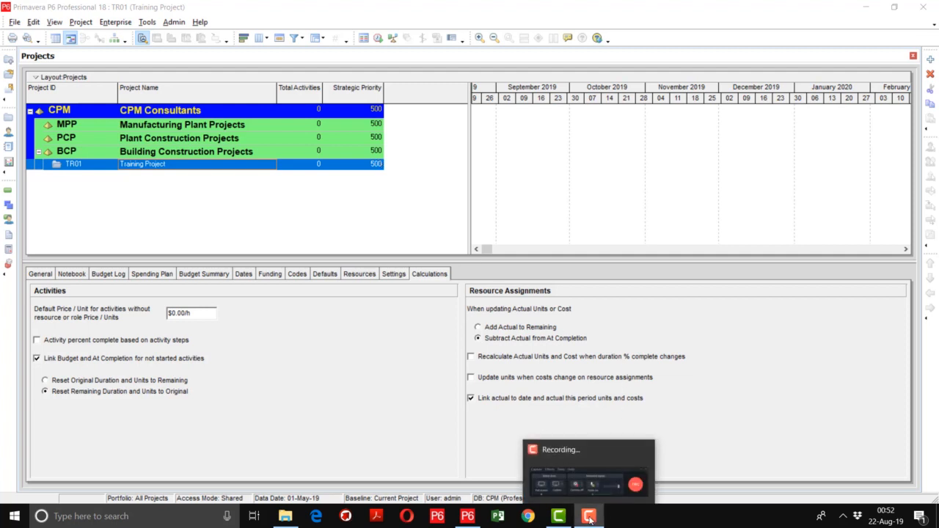
click(594, 471)
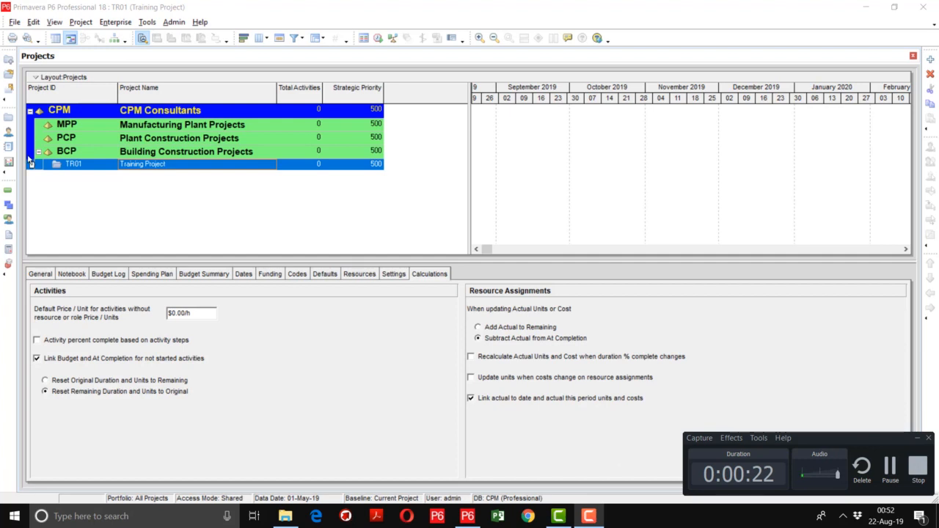
Step: Open the WBS view of the Training Project and widen its table to show the Total Activities column
click(8, 208)
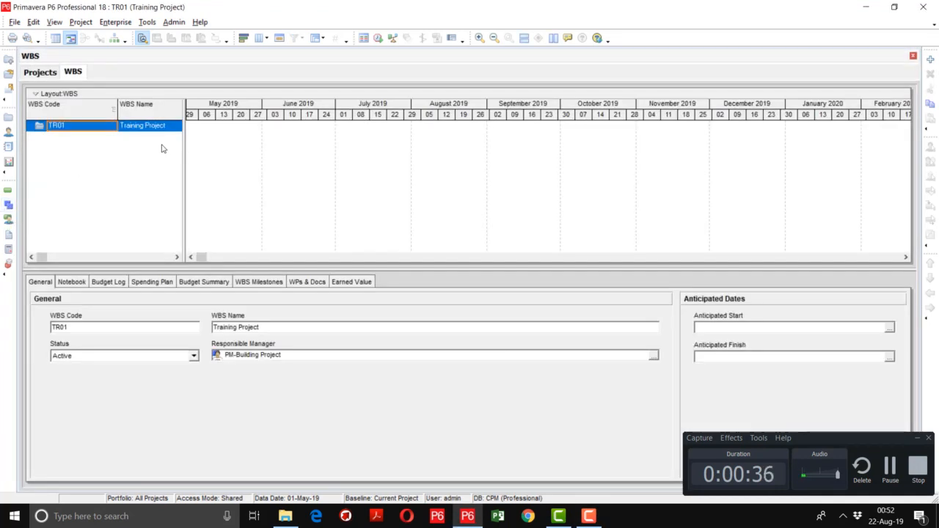
drag(185, 158, 367, 170)
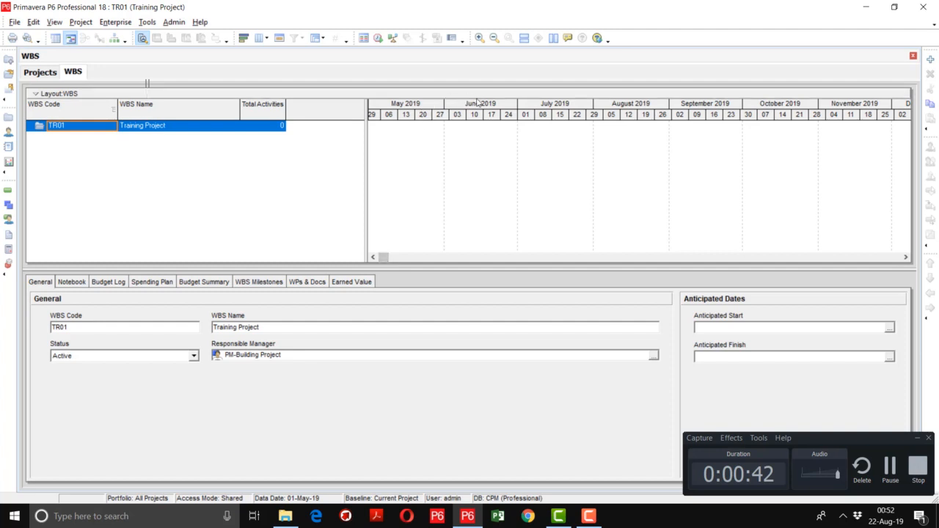
mouse_move(512, 115)
mouse_down()
mouse_move(444, 118)
mouse_move(522, 117)
mouse_up()
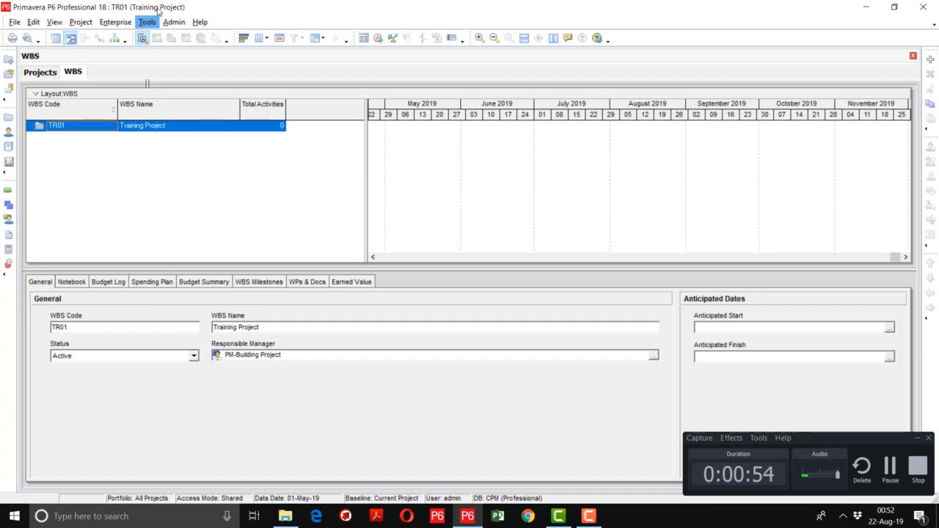
click(81, 24)
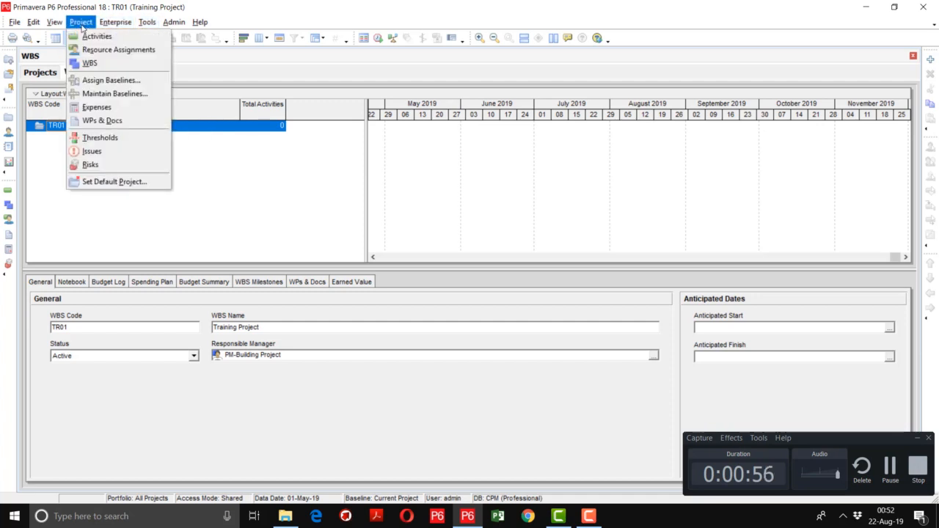
click(91, 64)
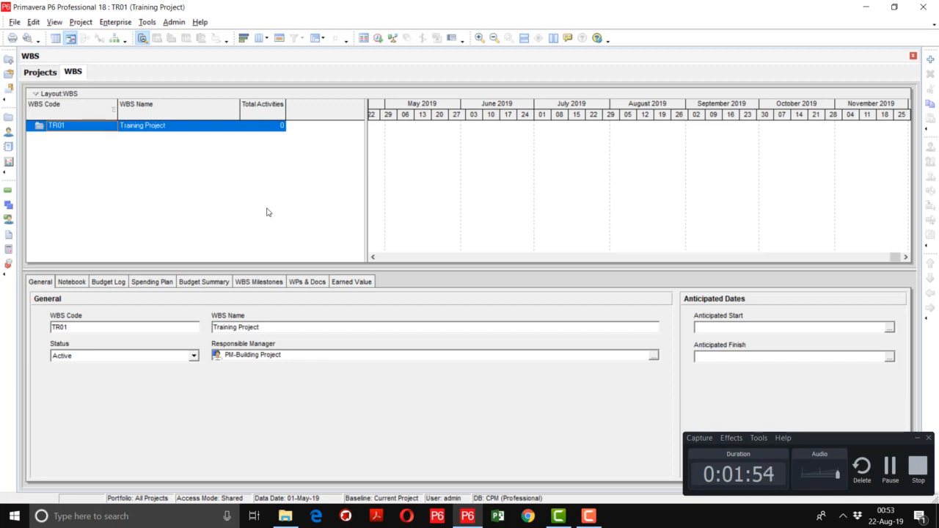
click(890, 470)
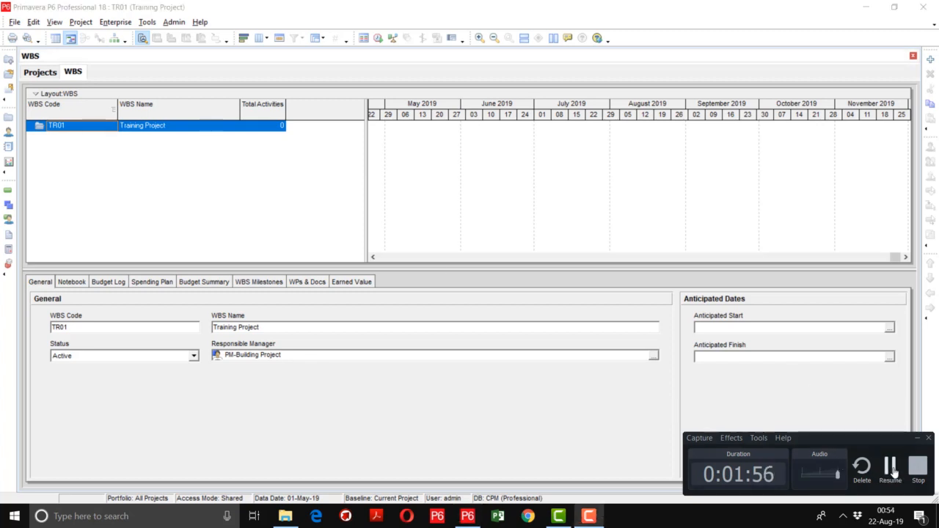
click(891, 470)
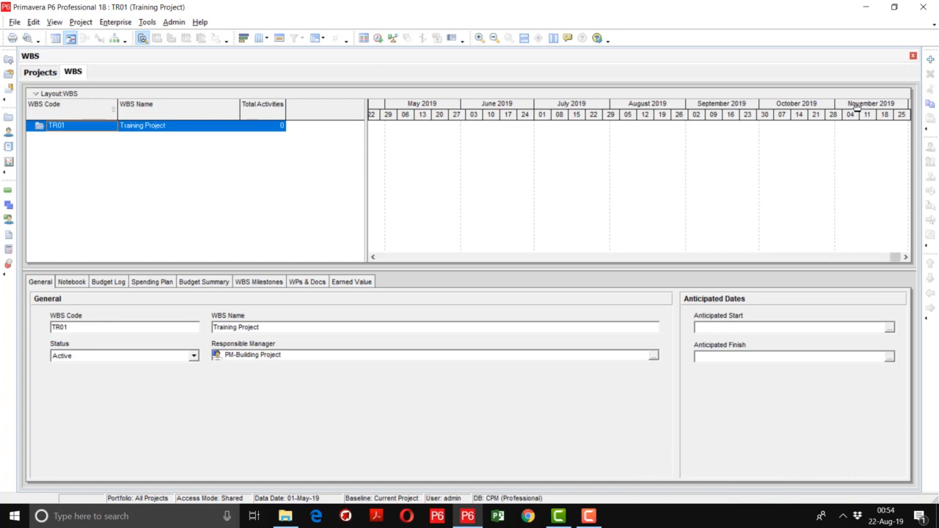
Step: Add a WBS element under Training Project, widen the WBS Code column slightly, and name the element Milestone
click(930, 62)
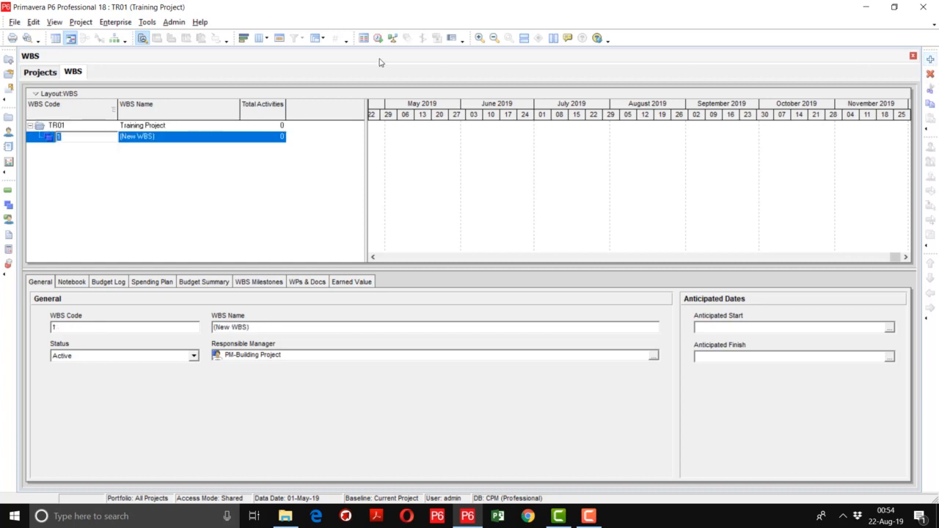
drag(119, 105, 131, 109)
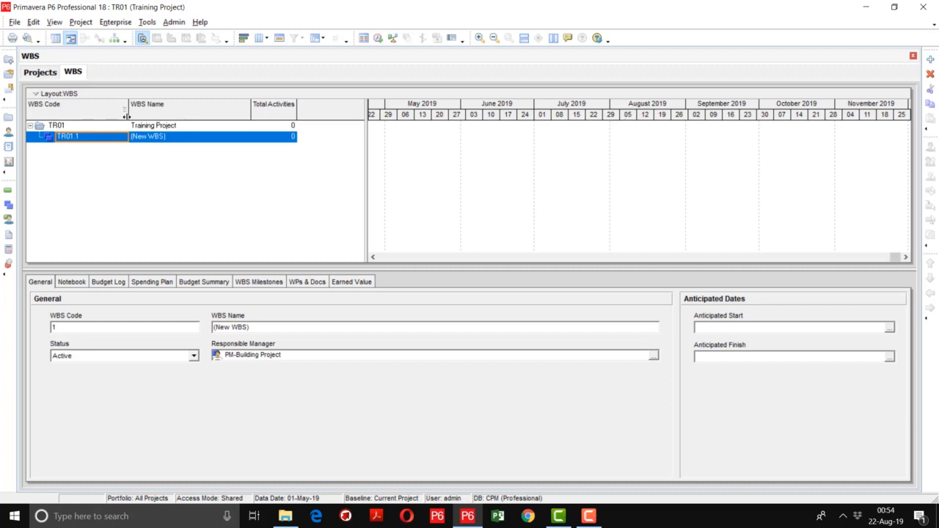
click(185, 130)
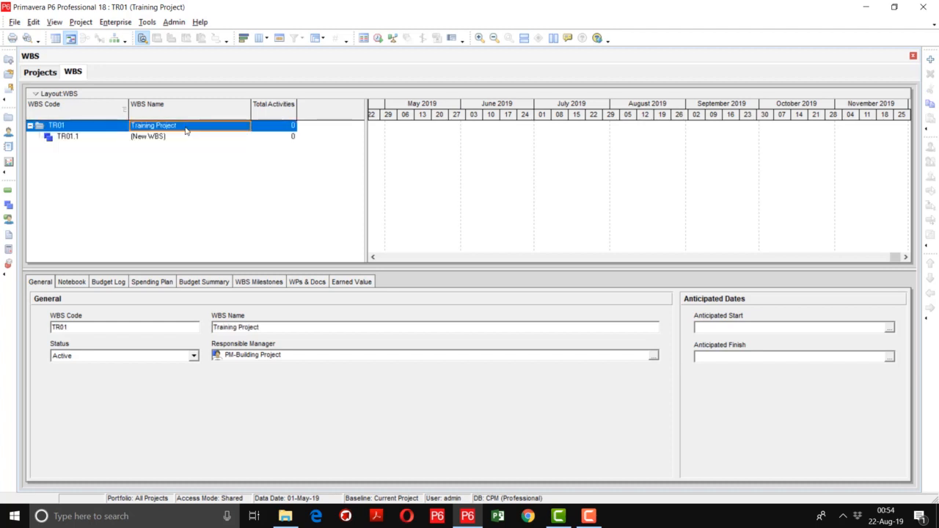
click(185, 130)
click(186, 128)
drag(187, 128, 132, 126)
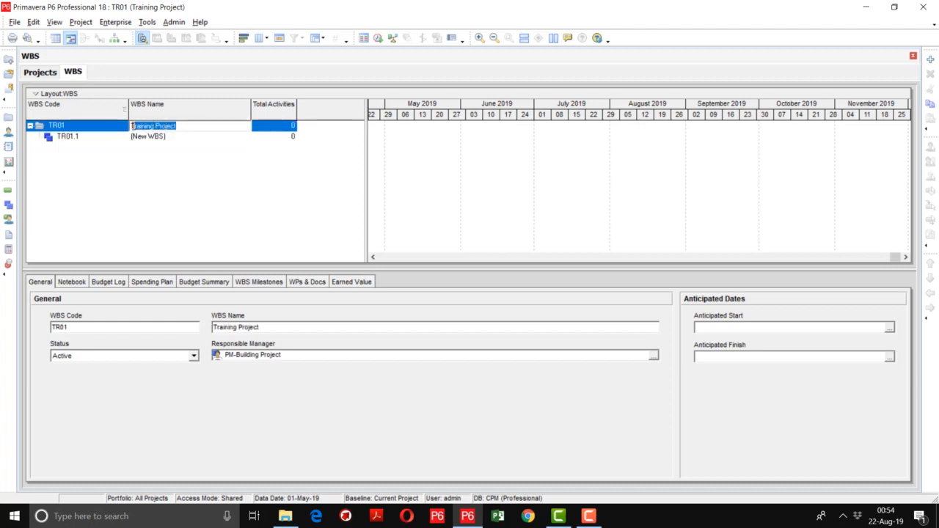
click(176, 141)
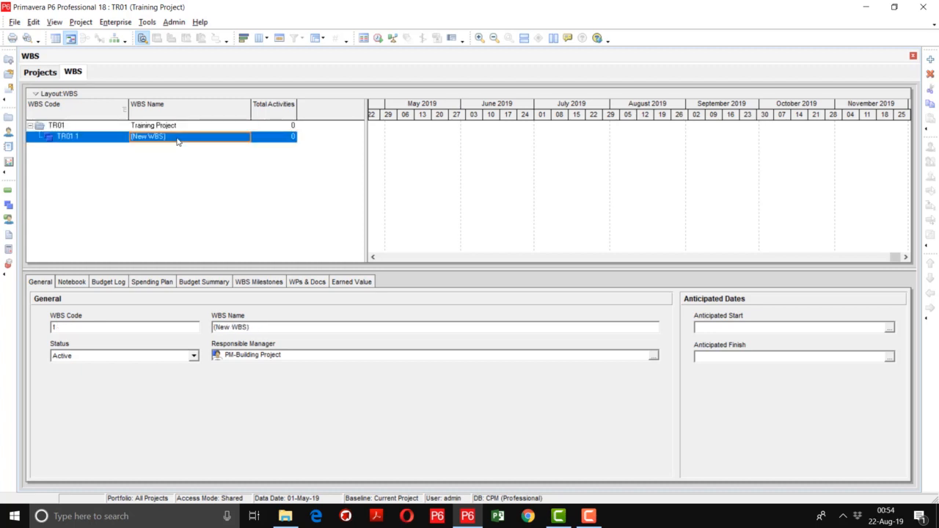
text(M)
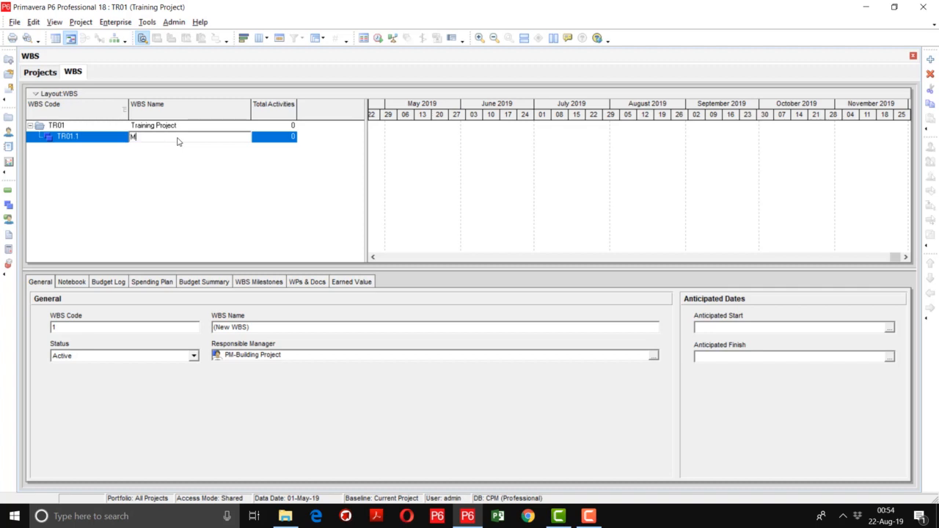
text(ilestone)
key(Return)
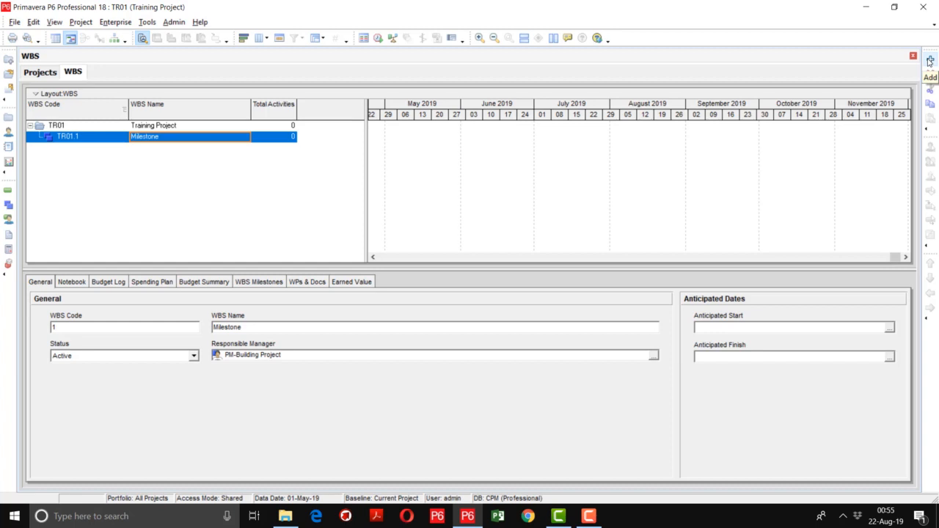
Step: Add a WBS element named Engineering after Milestone, outdented to the same level
click(929, 61)
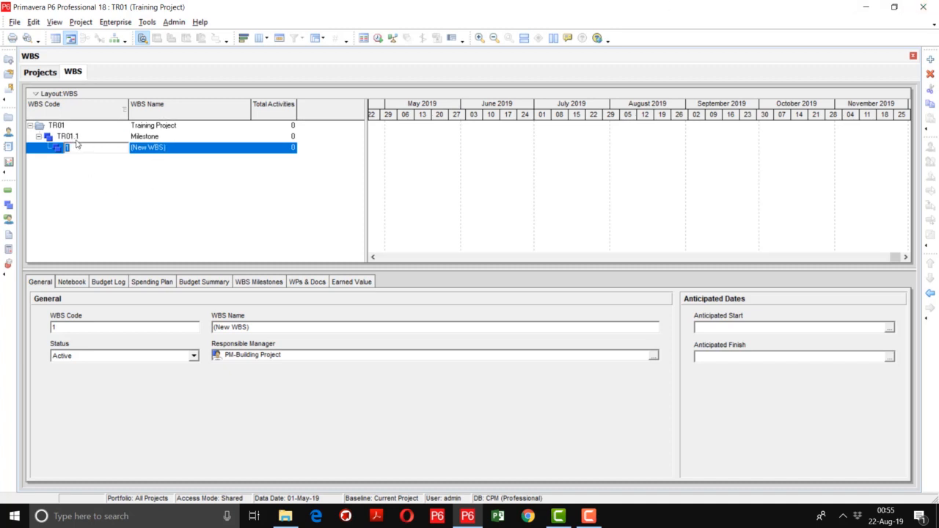
click(930, 295)
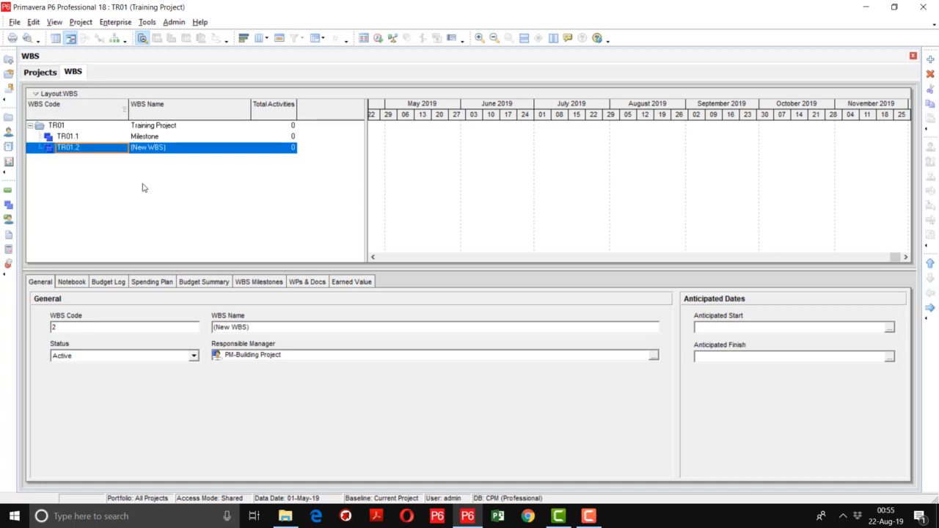
click(174, 147)
click(174, 147)
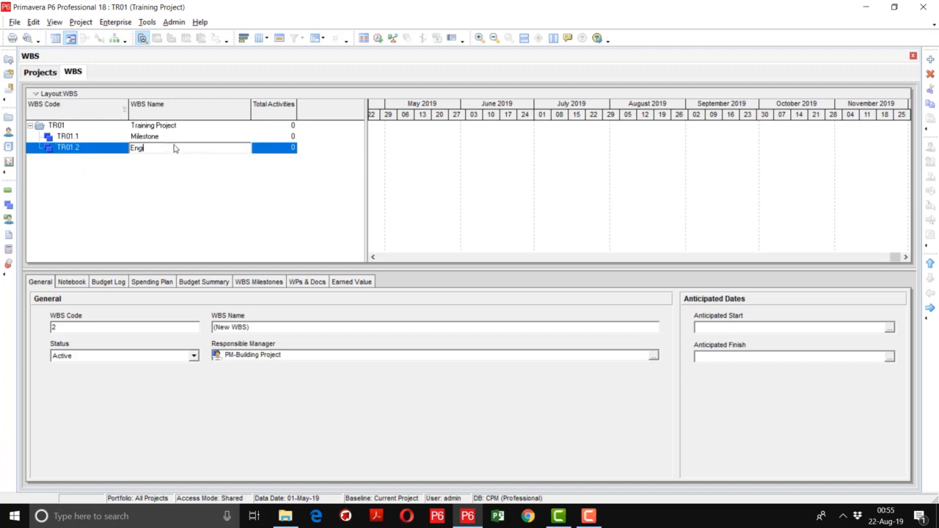
text(neering)
key(Return)
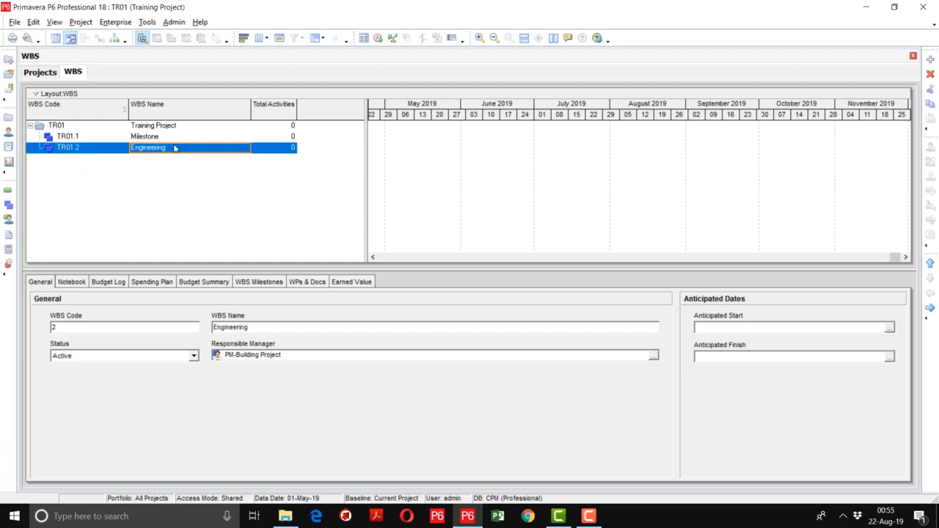
Step: Add a WBS element named Procurement after Engineering, outdented to the same level
click(929, 61)
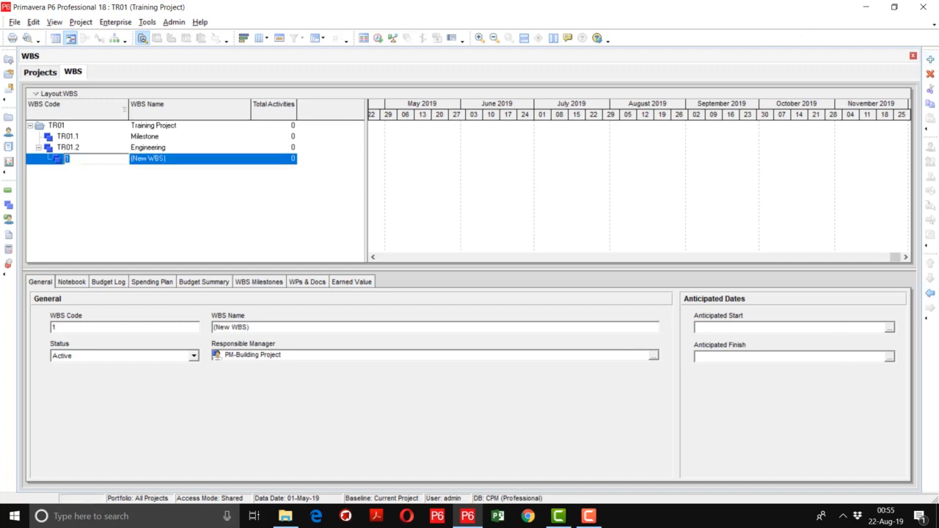
click(929, 294)
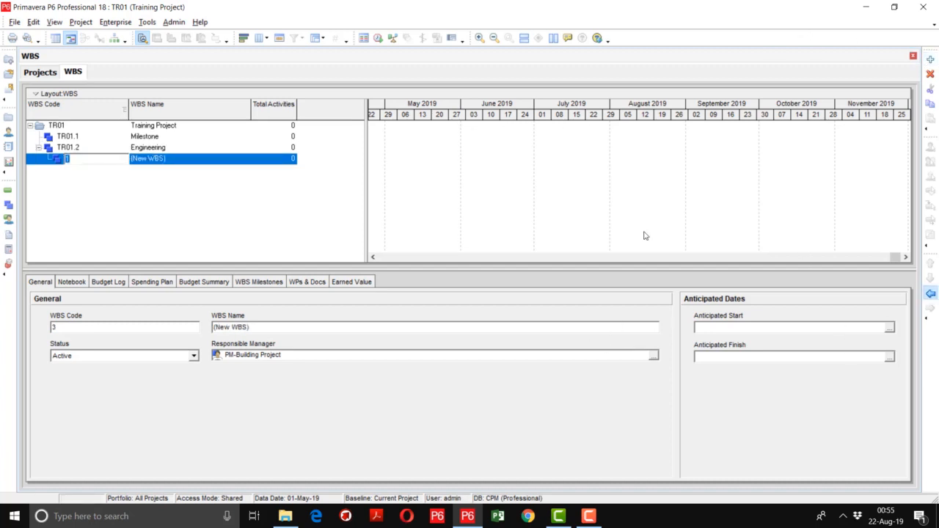
click(180, 162)
text(Procurement)
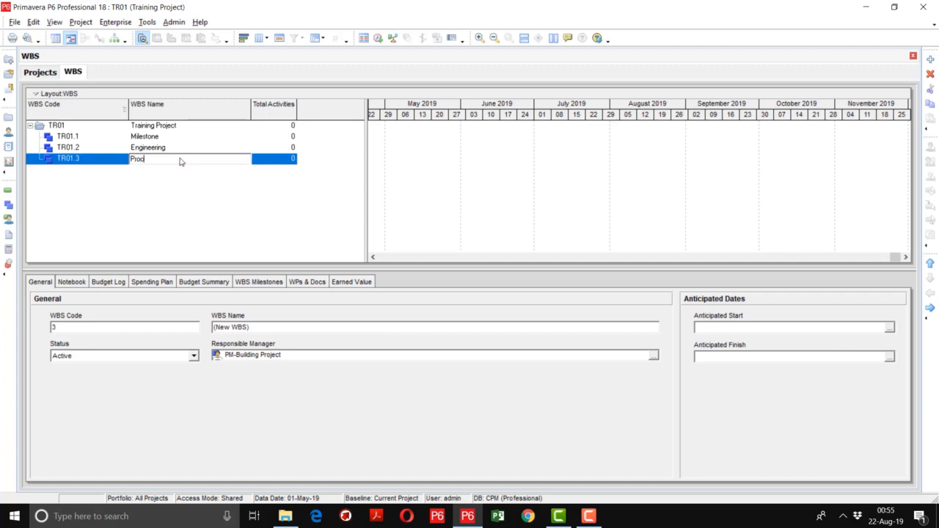
key(BackSpace)
key(BackSpace)
text(n)
key(Return)
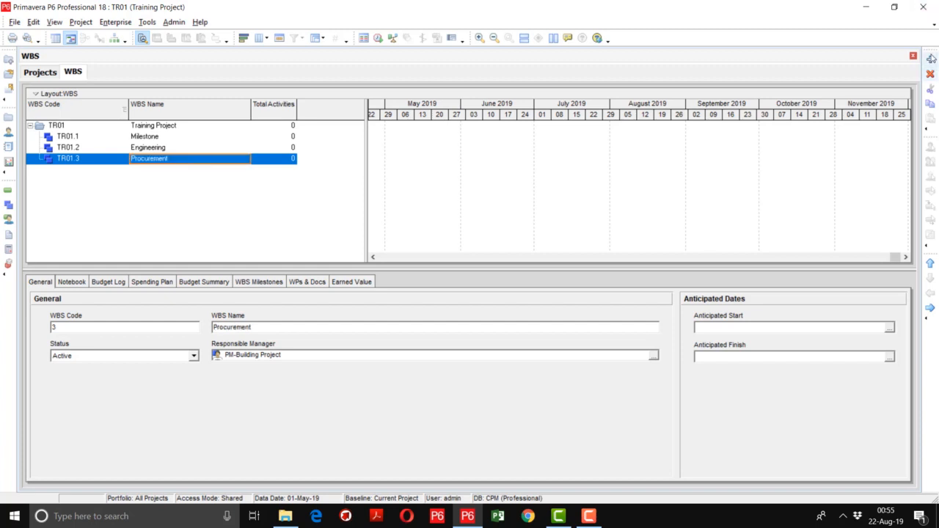
Step: Add a WBS element named Construction after Procurement, outdented to the same level
click(930, 59)
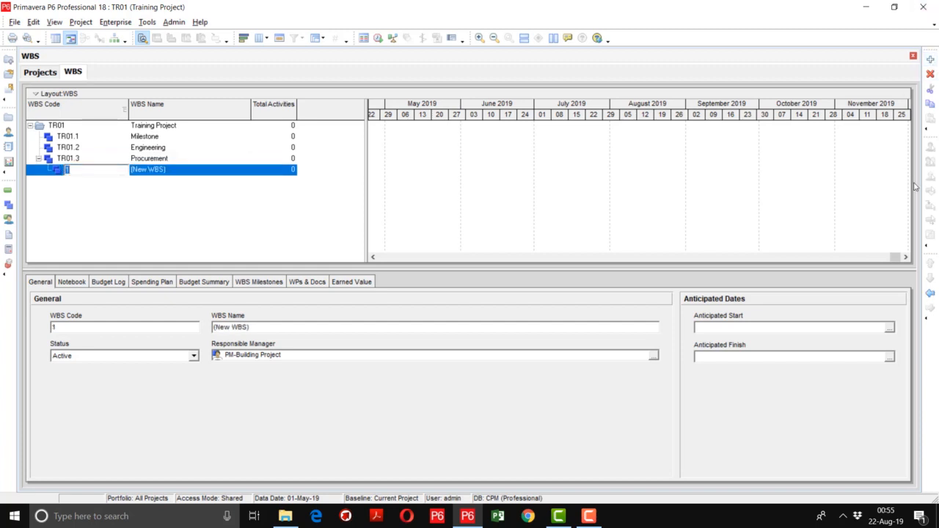
click(930, 294)
click(193, 174)
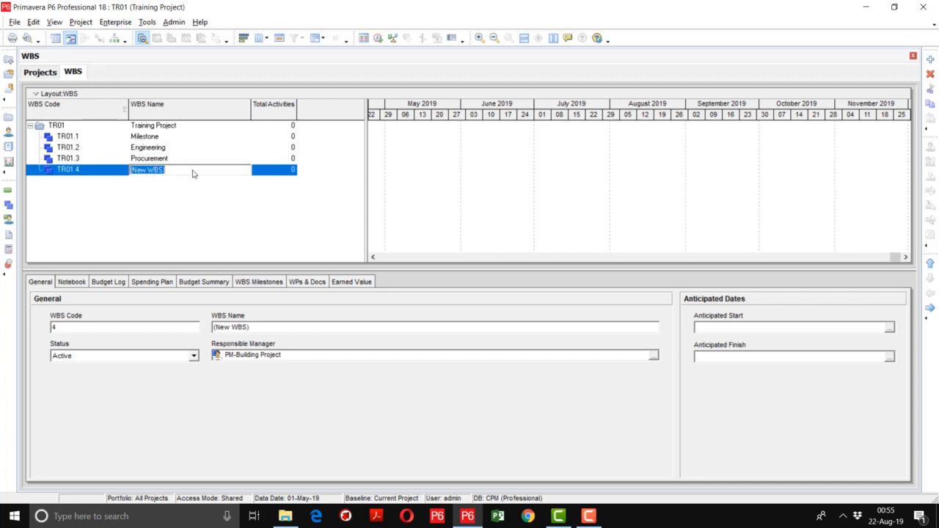
text(COnstu)
key(BackSpace)
key(BackSpace)
key(BackSpace)
key(BackSpace)
key(BackSpace)
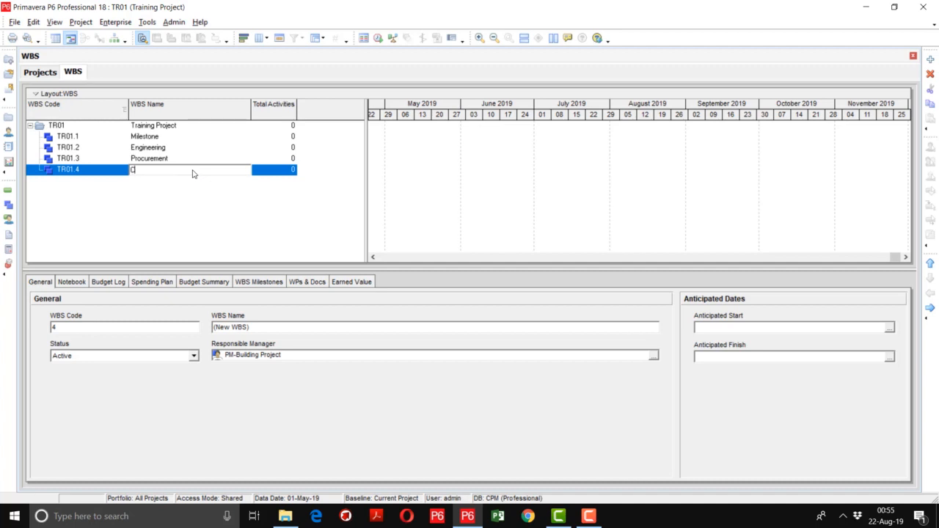
text(onstruction)
key(Return)
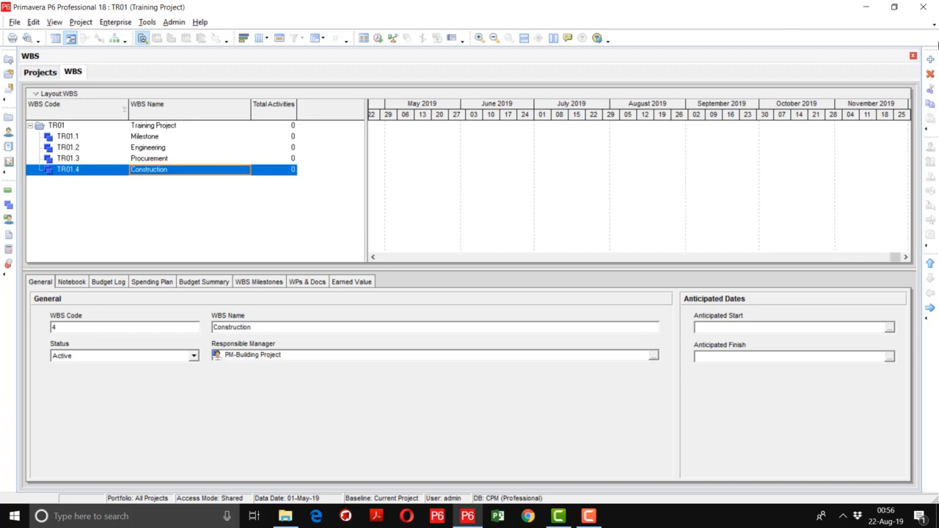
Step: Add a WBS element named Commissioning after Construction, outdented to the same level
click(931, 58)
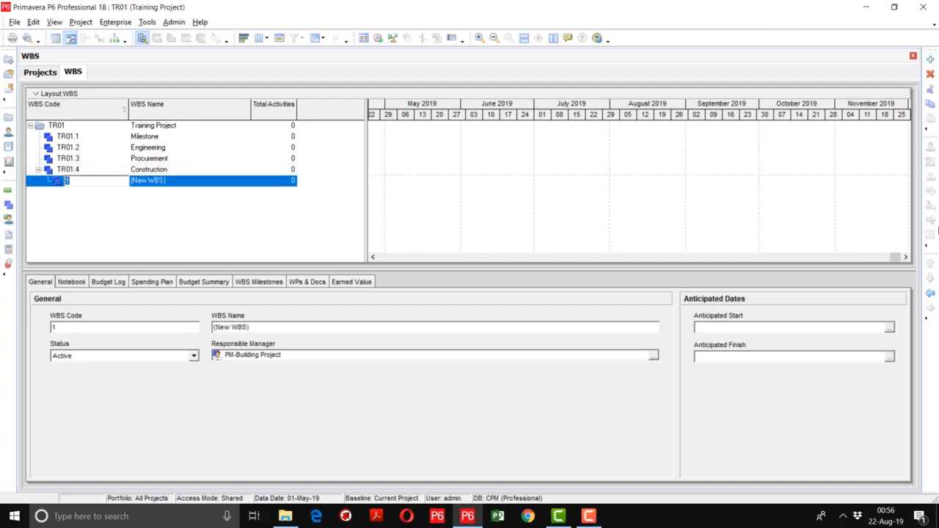
click(930, 293)
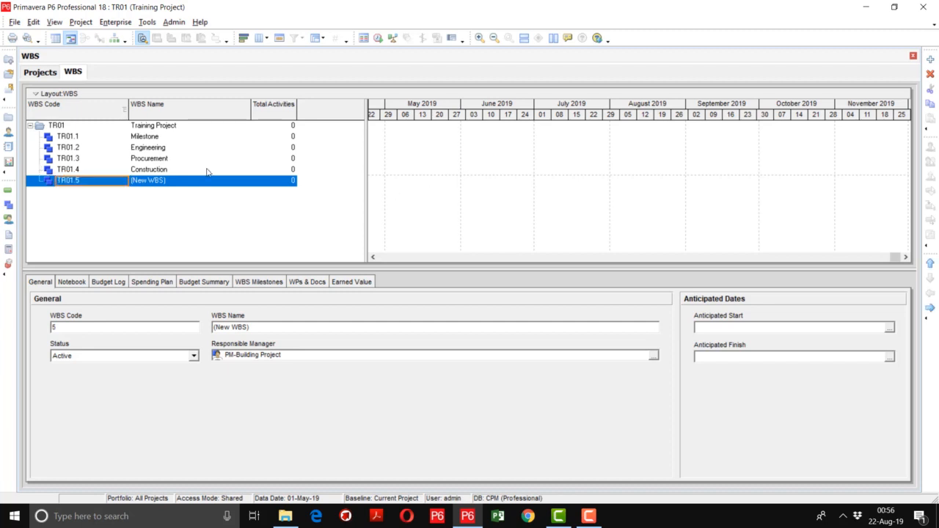
click(168, 184)
text(C)
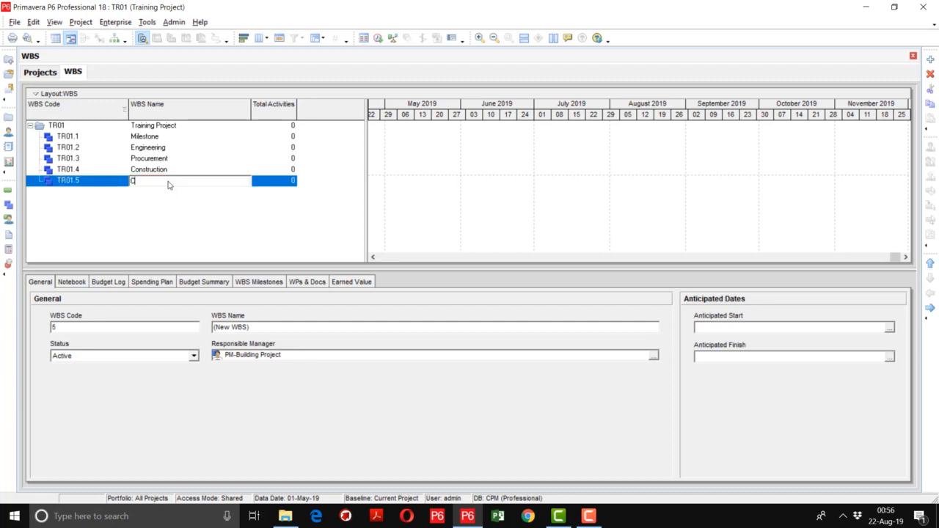
text(ommissioning)
key(Return)
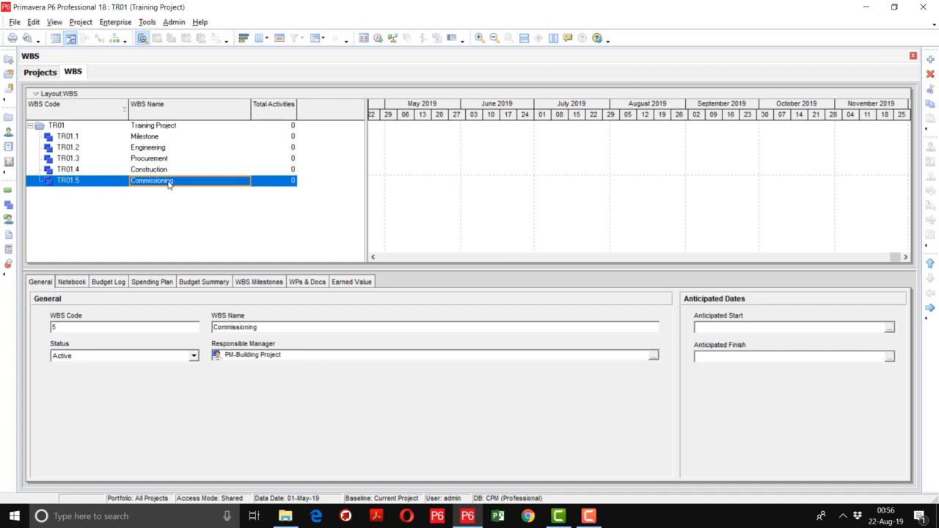
Step: Add a sub-element named General beneath the Engineering WBS element
click(167, 149)
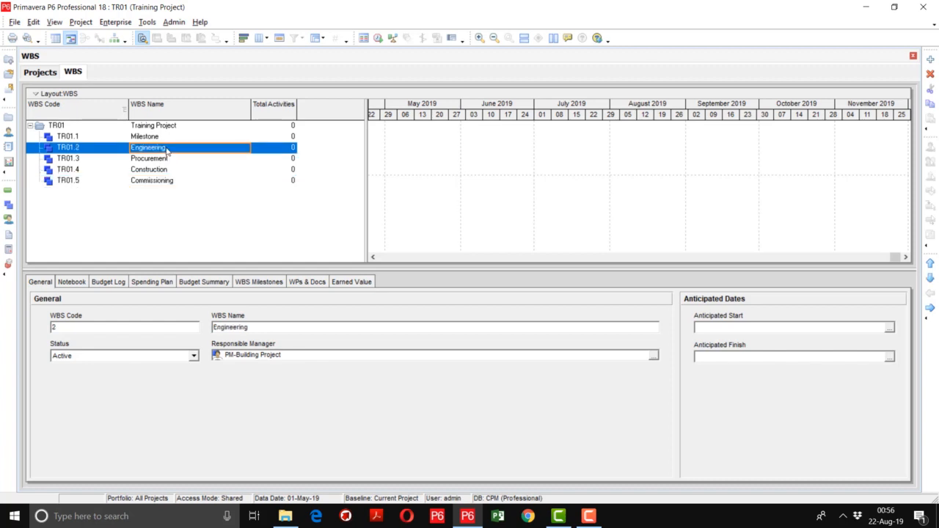
click(930, 60)
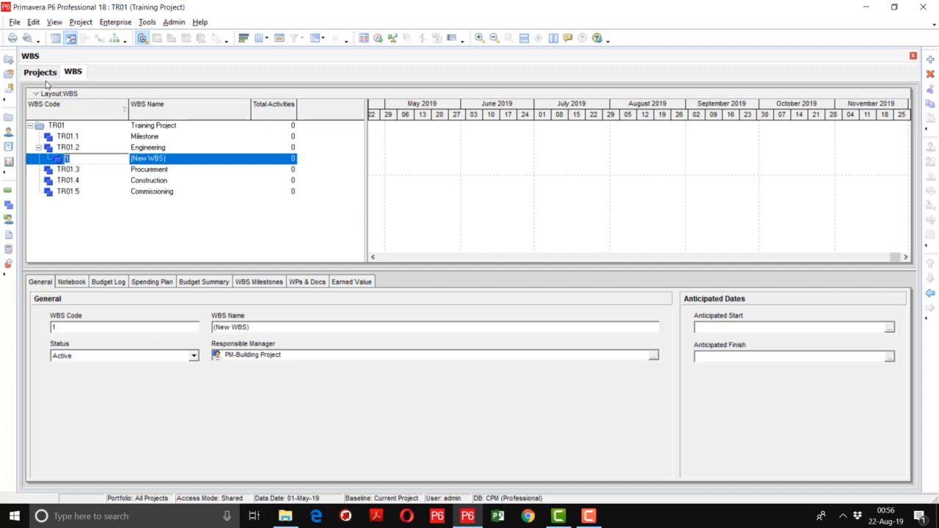
click(176, 164)
text(Gnera)
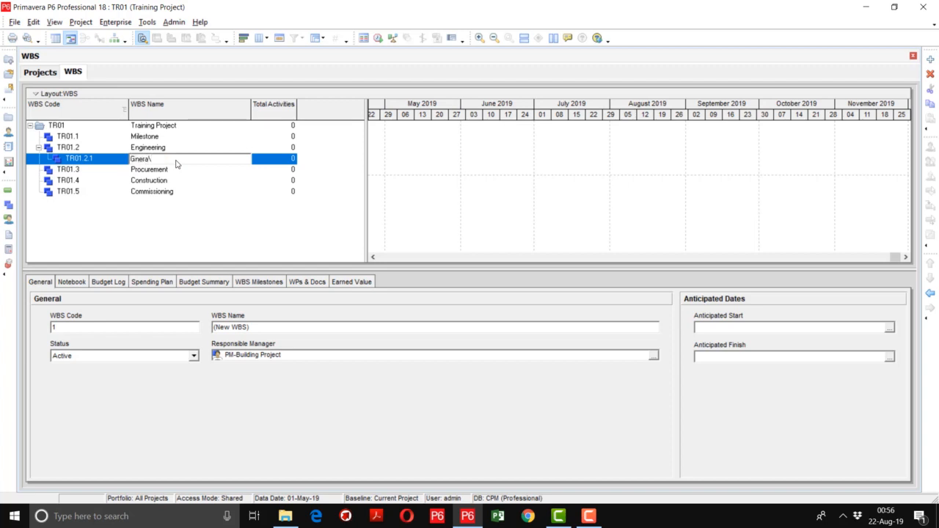
key(BackSpace)
key(BackSpace)
key(BackSpace)
key(BackSpace)
text(eneral)
key(Return)
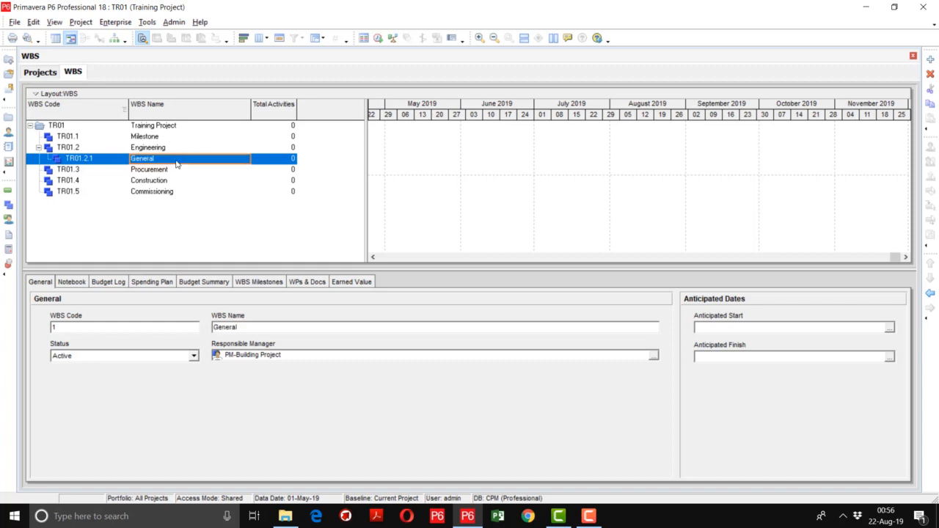
Step: Add a WBS element named Architecture after General under Engineering, outdented to the same level as General
key(Insert)
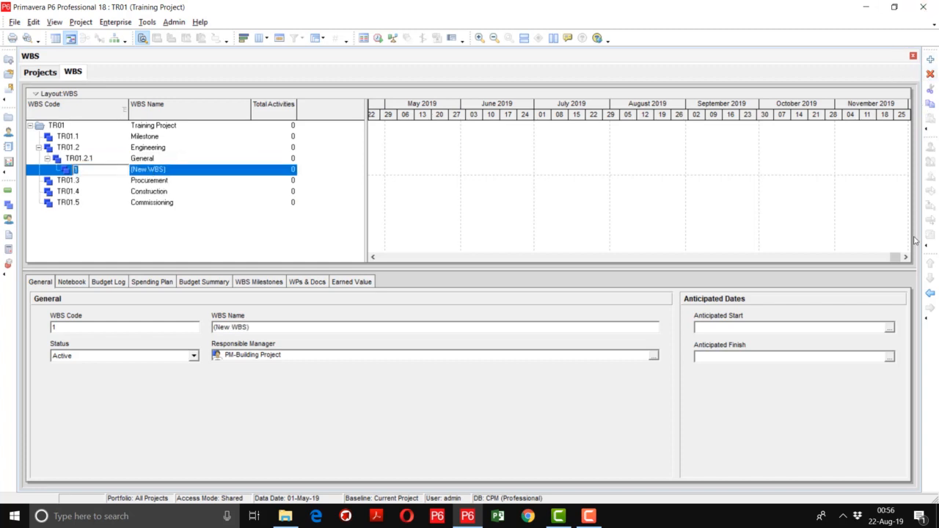
click(930, 293)
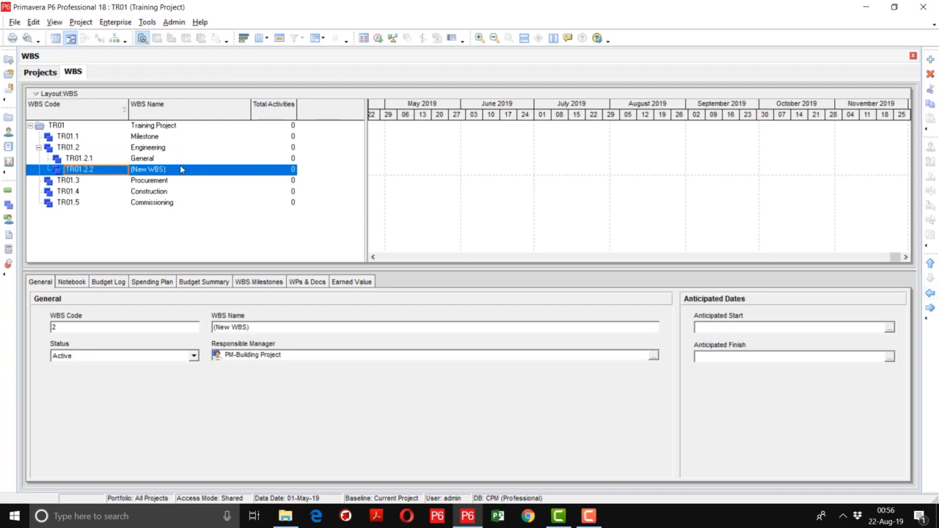
click(181, 169)
text(A)
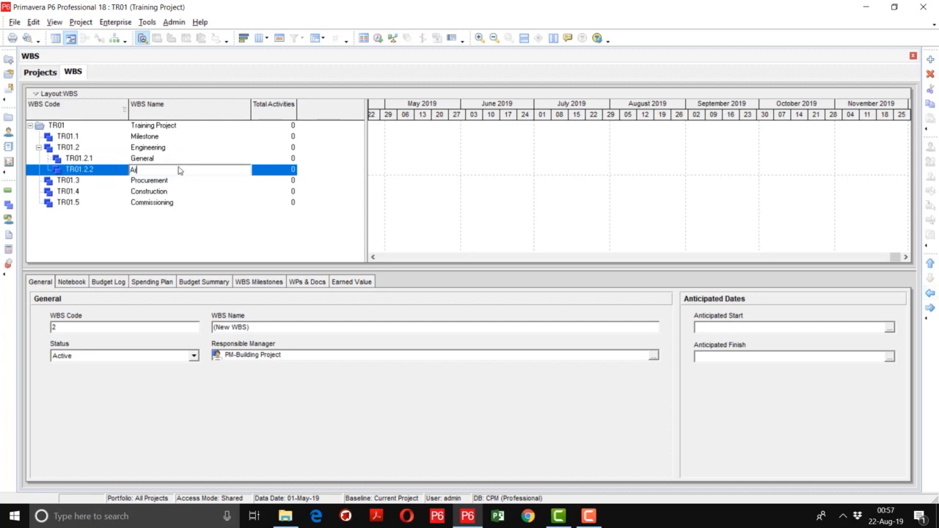
text(rchitecture)
key(Return)
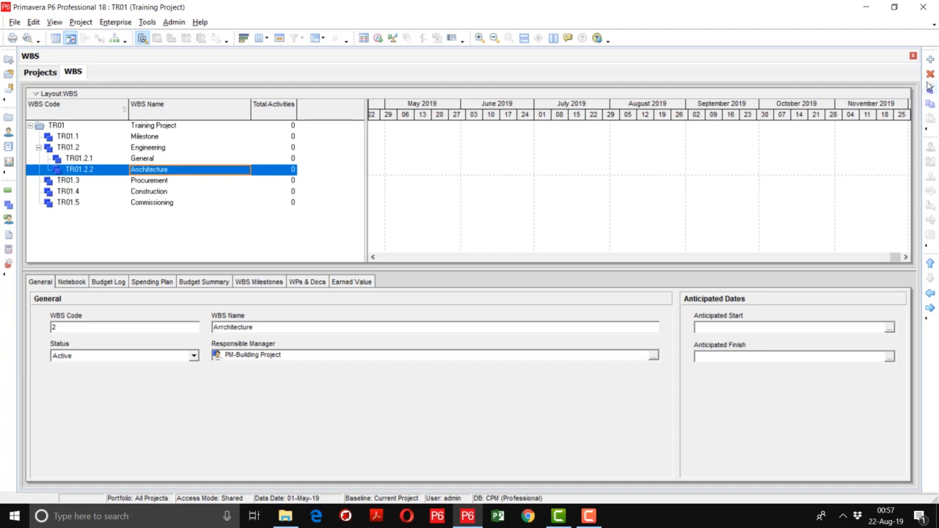
Step: Add a WBS element named Civil after Architecture under Engineering, outdented to the same level
click(929, 60)
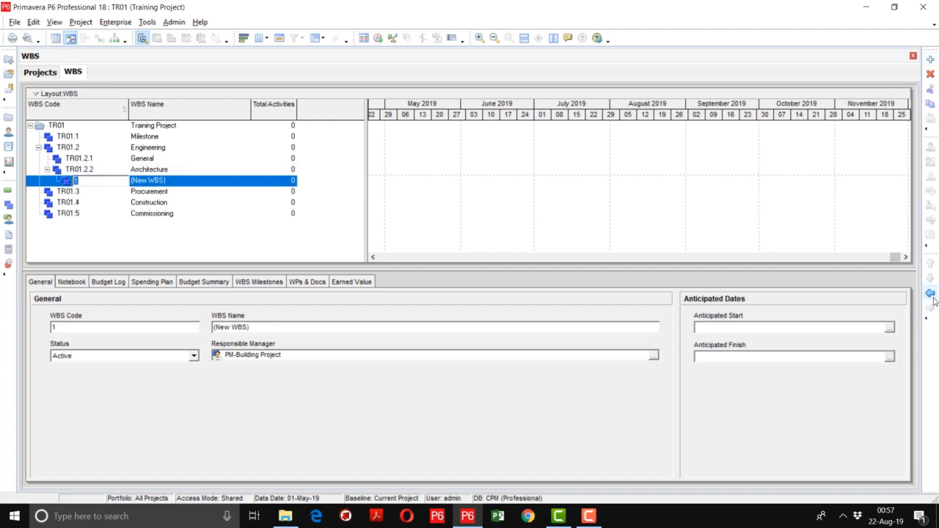
text(3)
key(Return)
click(184, 182)
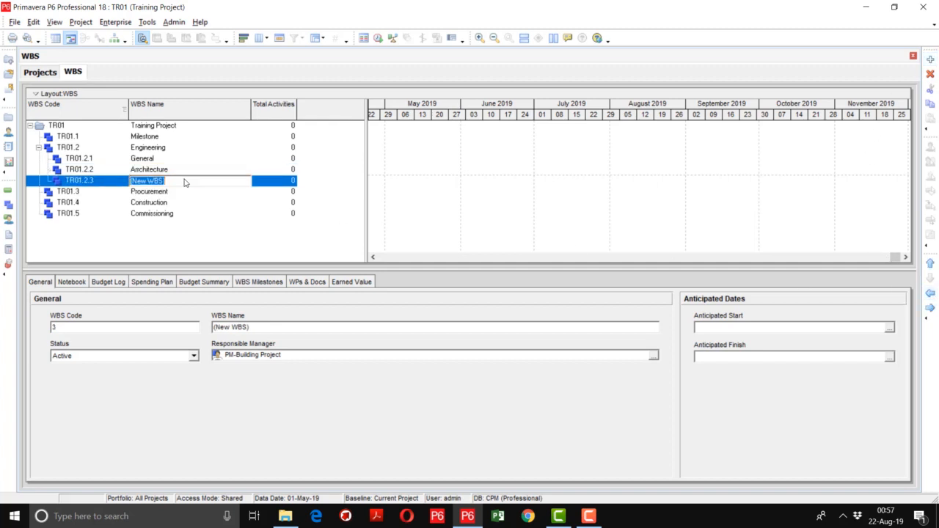
text(Civil)
key(Return)
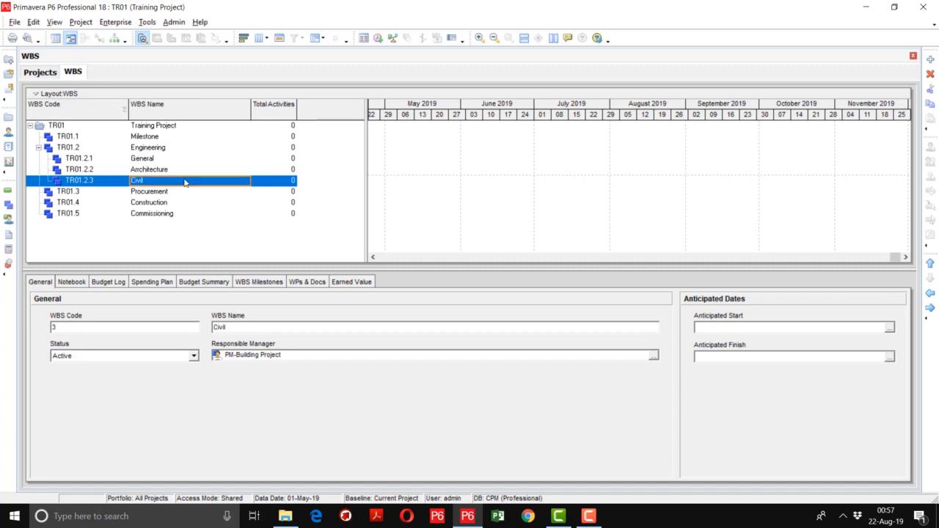
Step: Add a WBS element named Equipment after Civil under Engineering, outdented to the same level
click(930, 59)
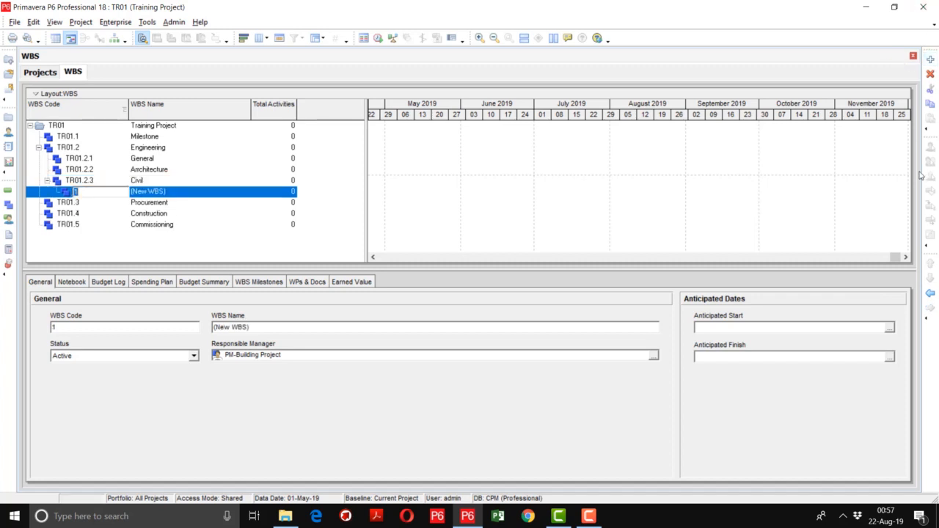
click(930, 293)
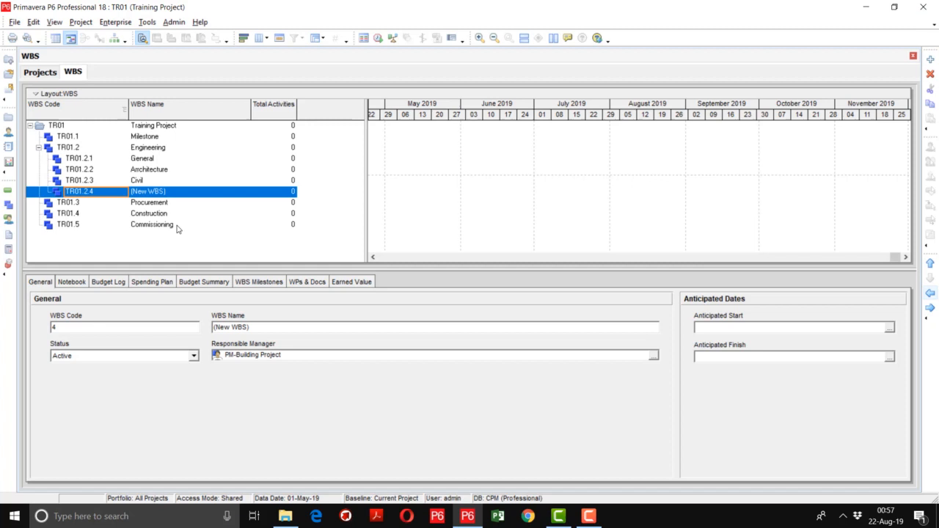
click(174, 193)
text(Eq)
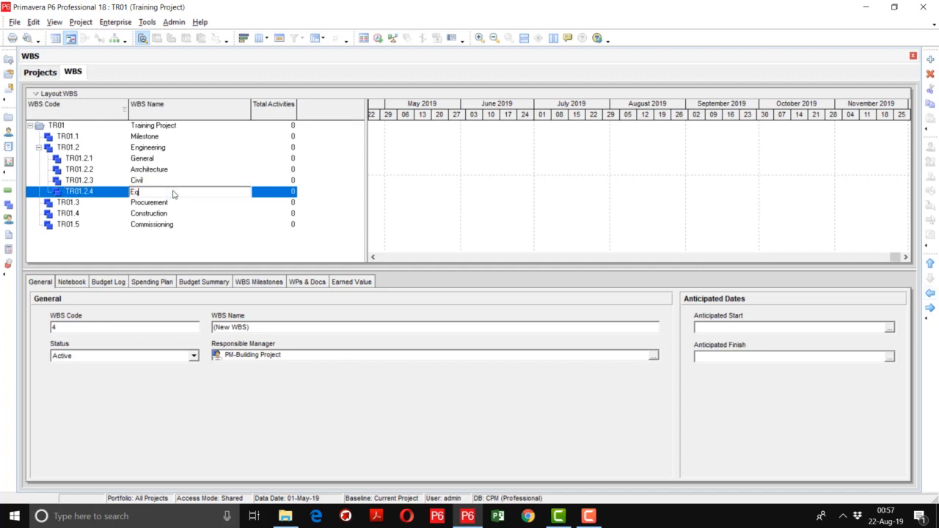
text(uipment)
click(206, 230)
click(156, 193)
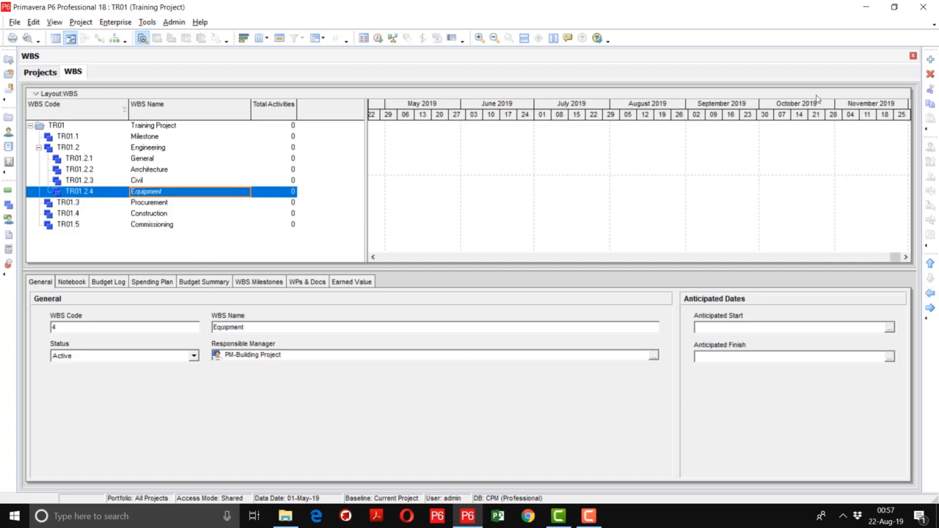
Step: Add a WBS element named Piping after Equipment under Engineering, outdented to the same level
click(930, 60)
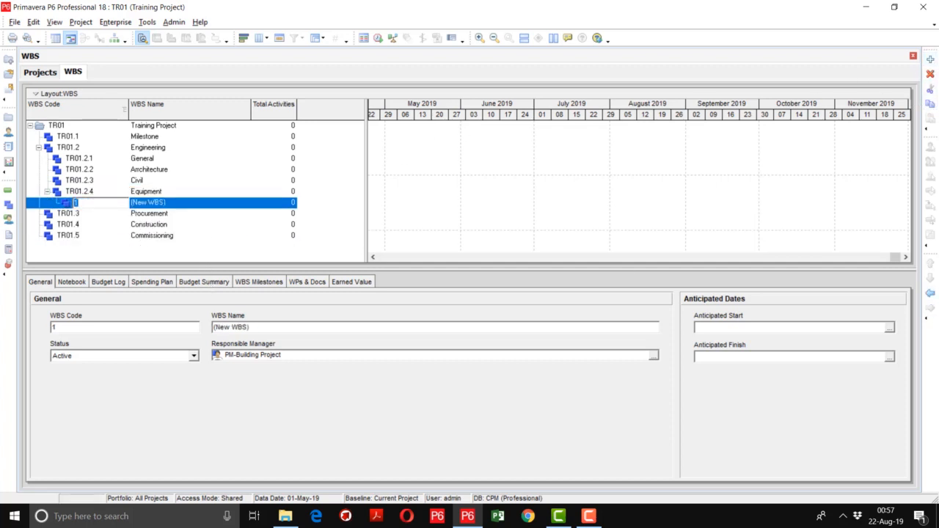
click(175, 203)
text(Pl)
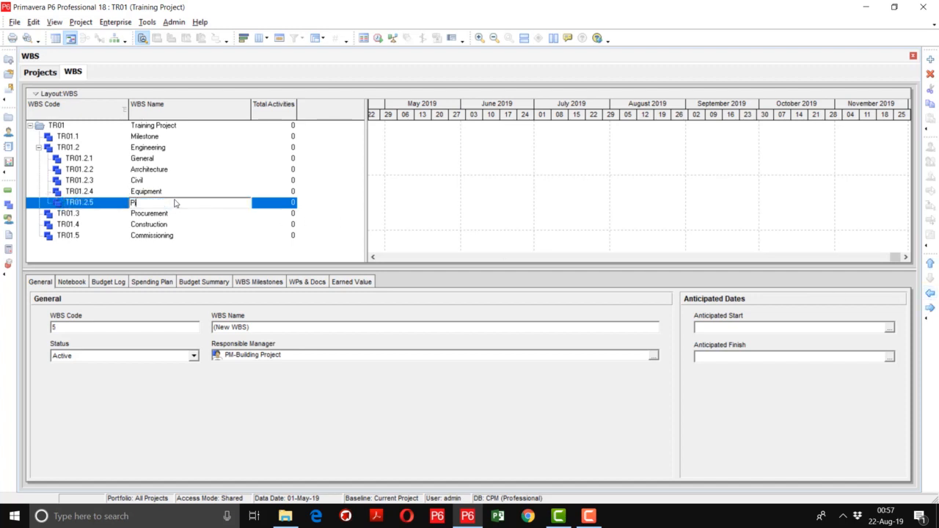
text(ping)
Step: Add a WBS element named Electrical after Piping under Engineering, outdented to the same level
click(930, 59)
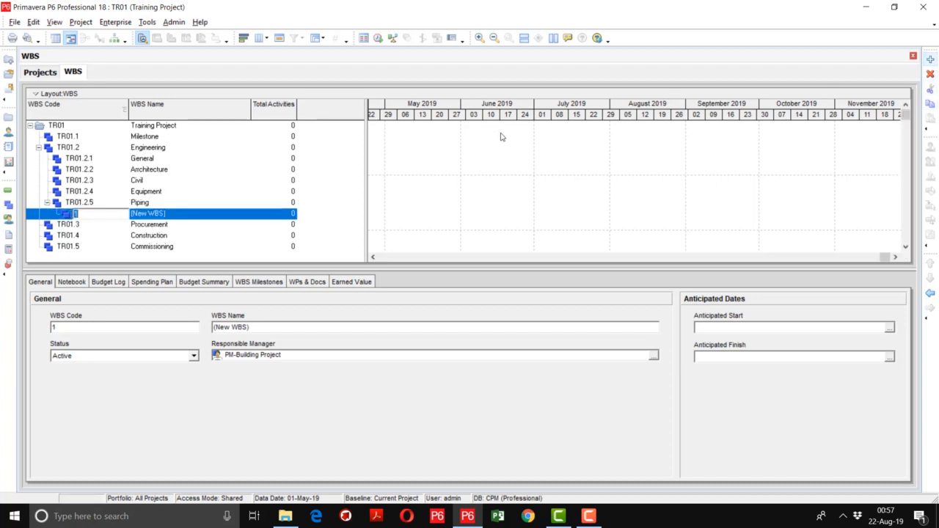
text(6)
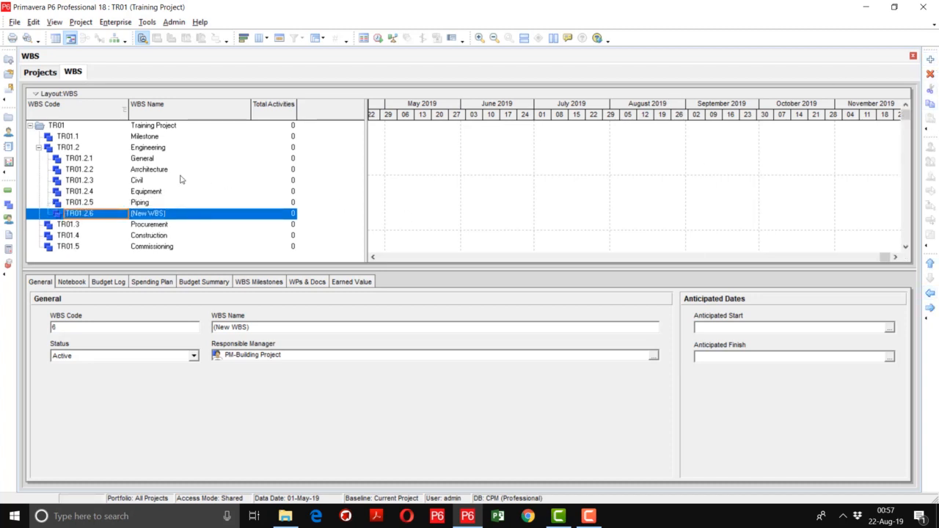
click(176, 213)
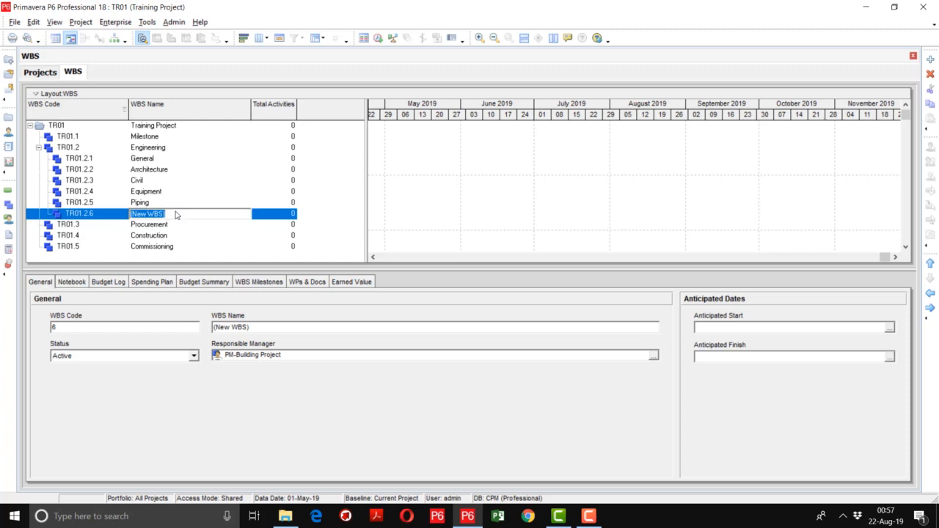
text(Electrical)
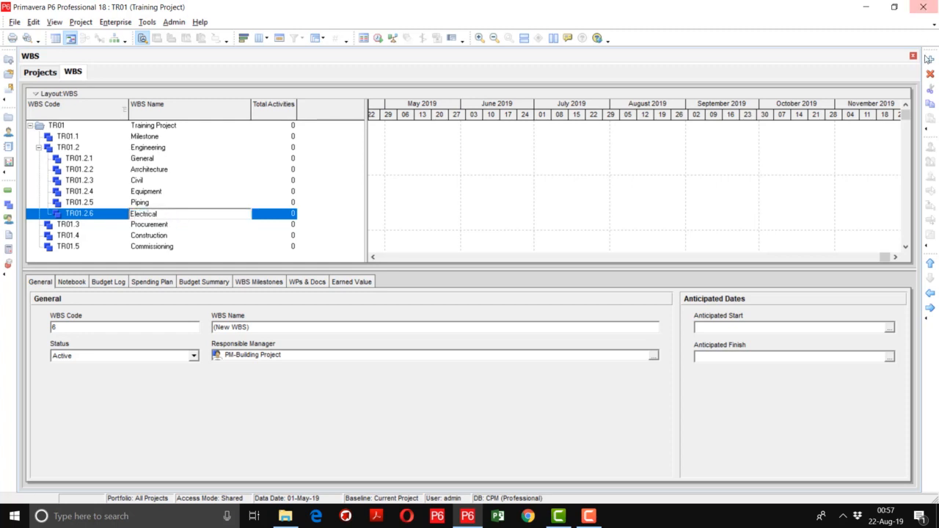
Step: Add a WBS element named Instrumentation after Electrical under Engineering, outdented to the same level
click(930, 59)
text(7)
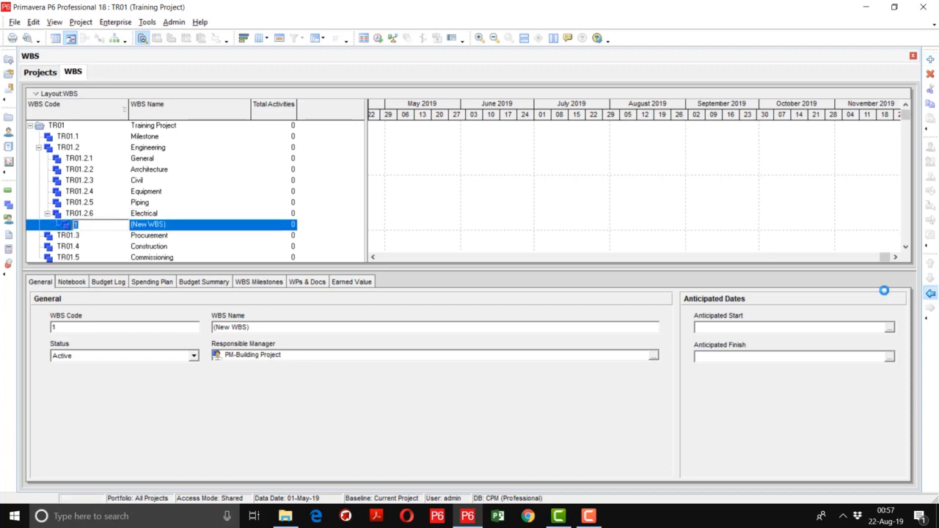
key(Return)
click(178, 223)
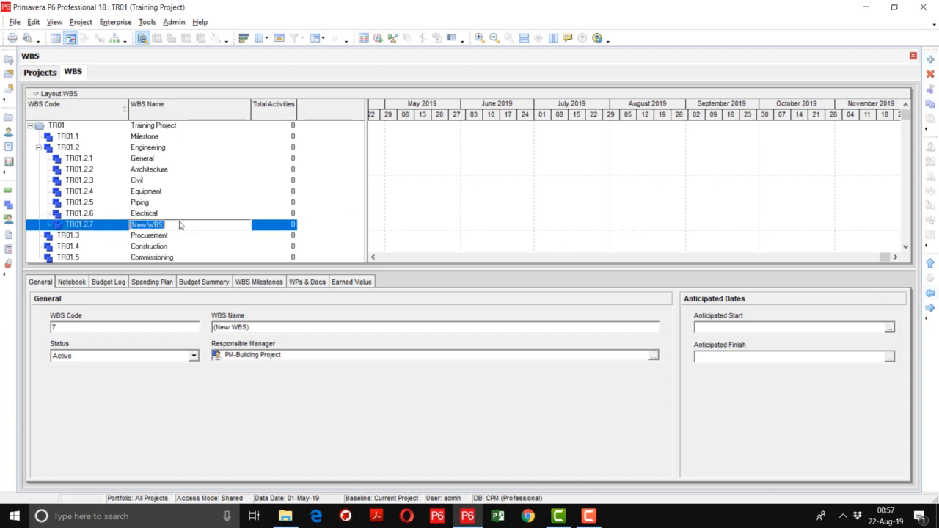
key(BackSpace)
text(Instrucmen)
key(BackSpace)
key(BackSpace)
key(BackSpace)
key(BackSpace)
text(mentation)
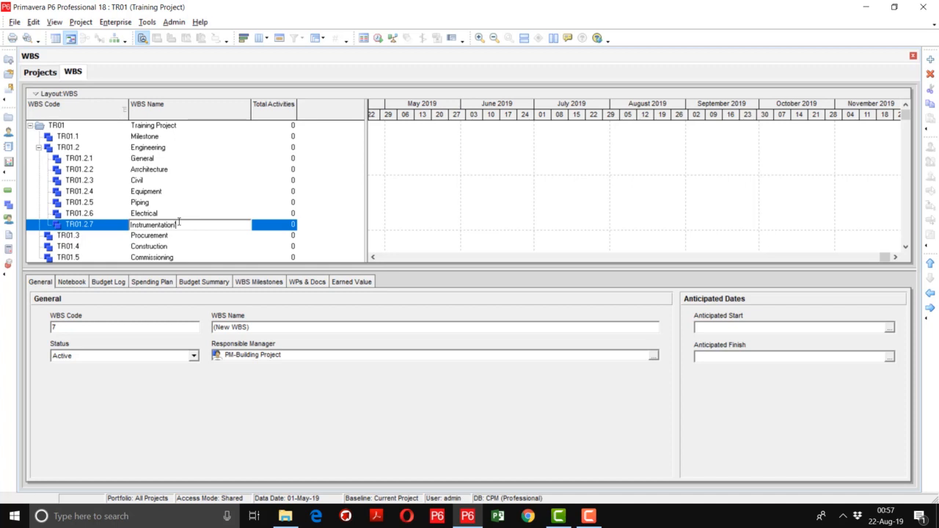
key(Return)
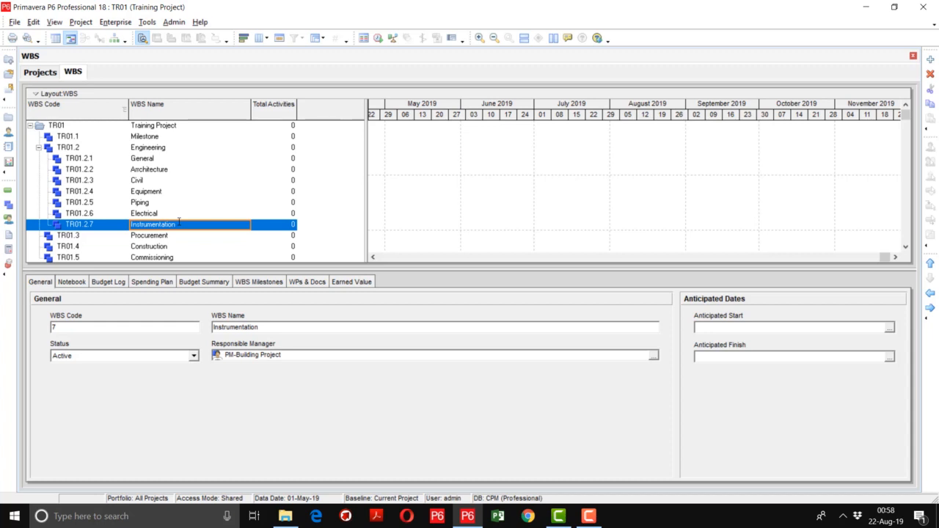
Step: Add a sub-element named General beneath the Construction WBS element
click(156, 237)
scroll(156, 213, down, 1)
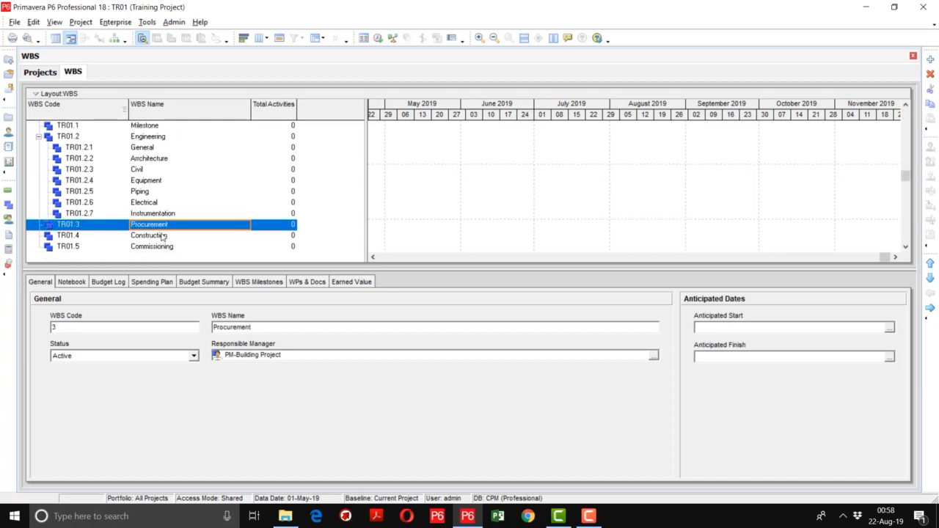
click(153, 236)
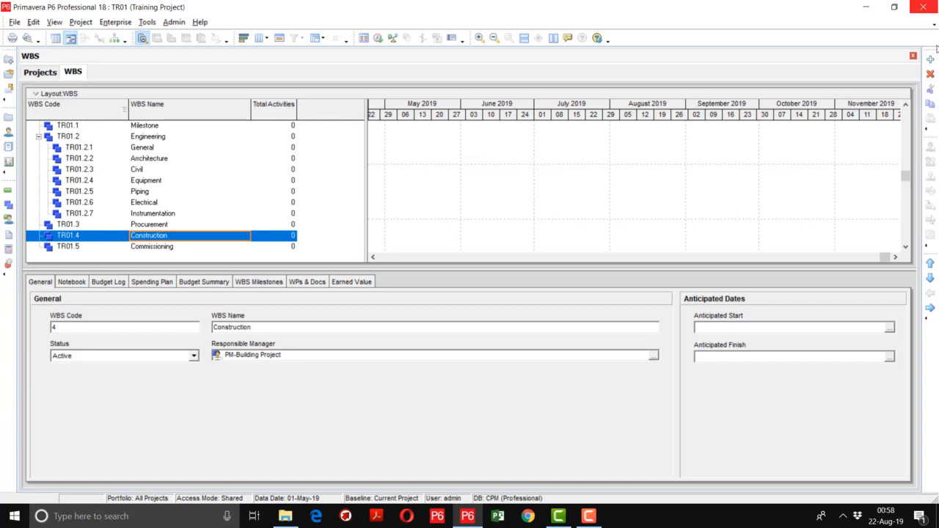
click(931, 60)
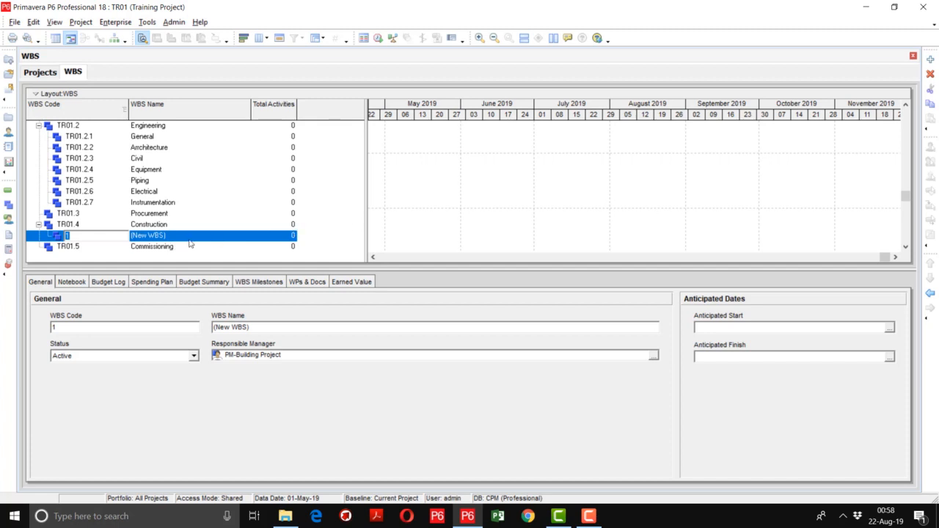
key(Tab)
text(G)
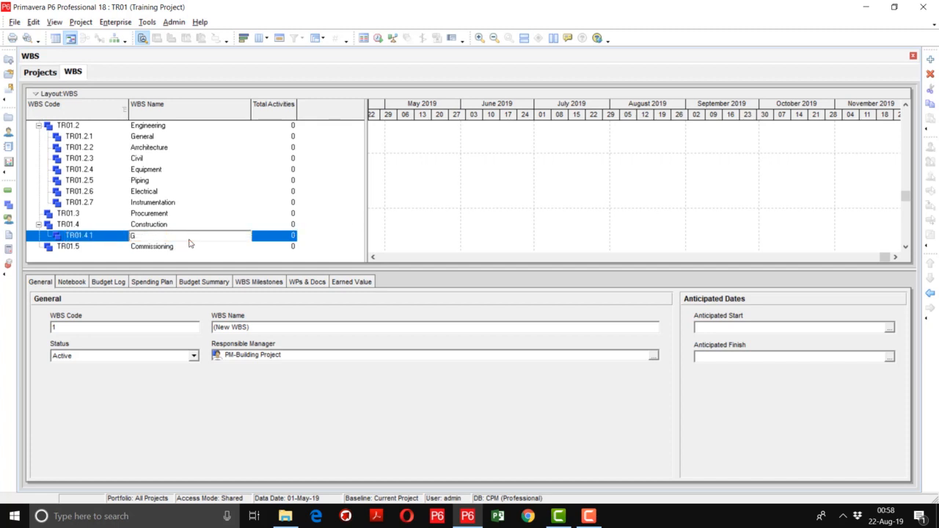
text(eneral)
key(Return)
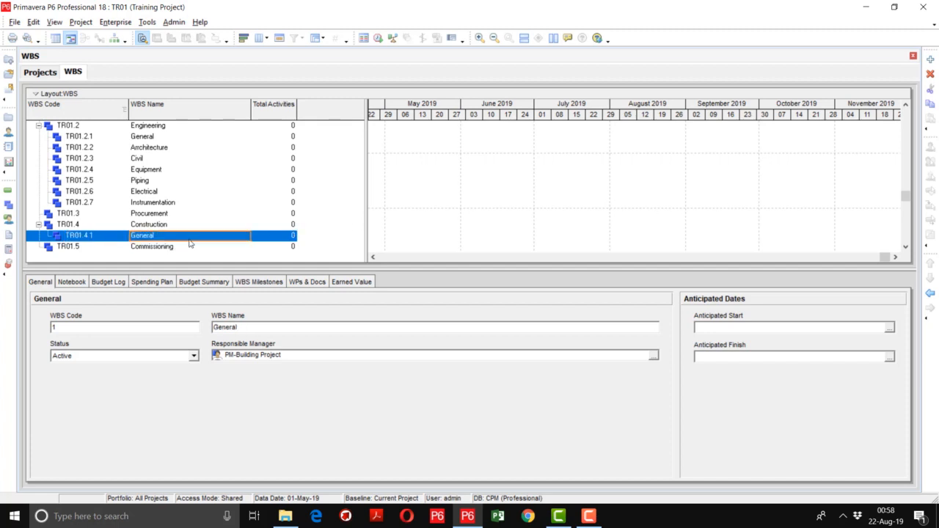
Step: Add a WBS element named Civil after General under Construction, outdented to the same level
click(928, 62)
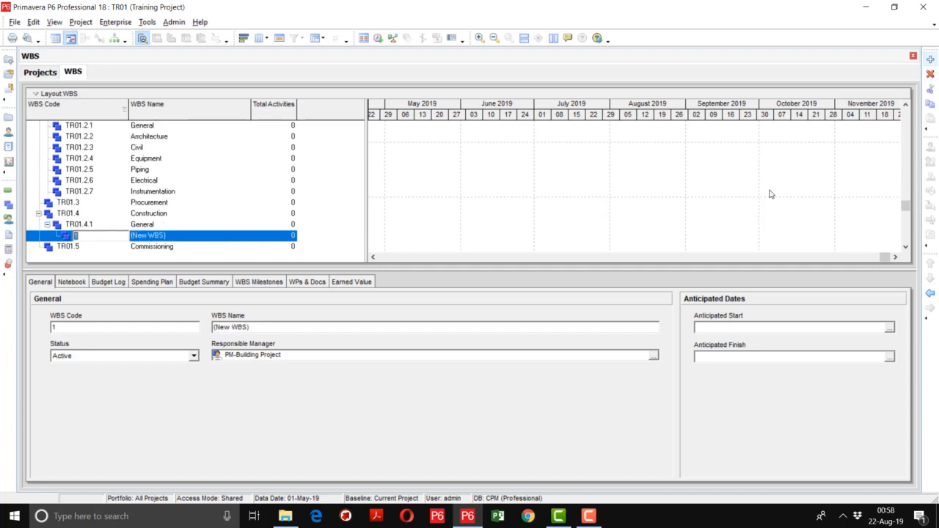
click(929, 294)
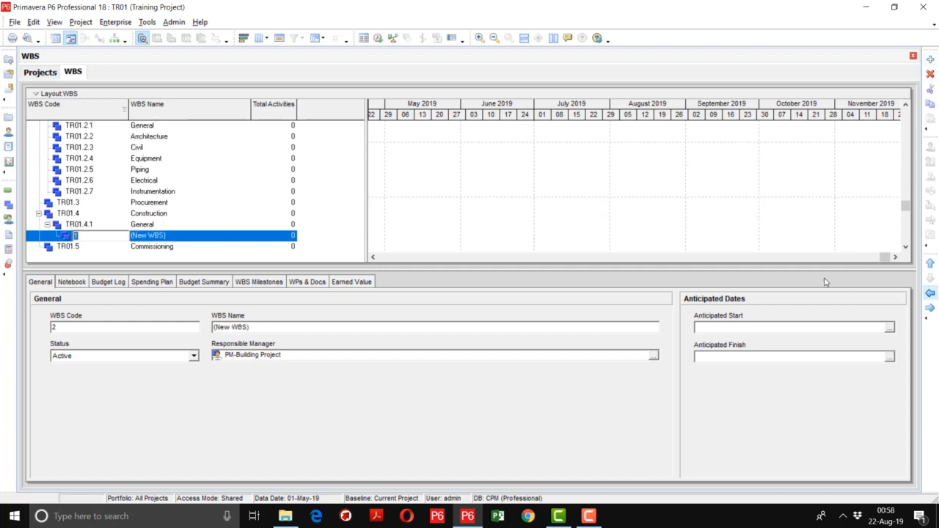
click(174, 240)
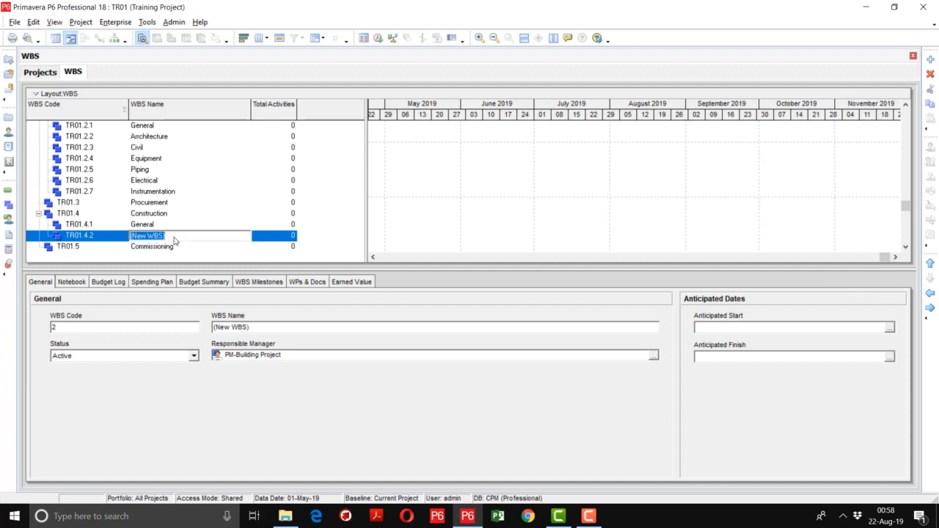
text(Civil)
key(Return)
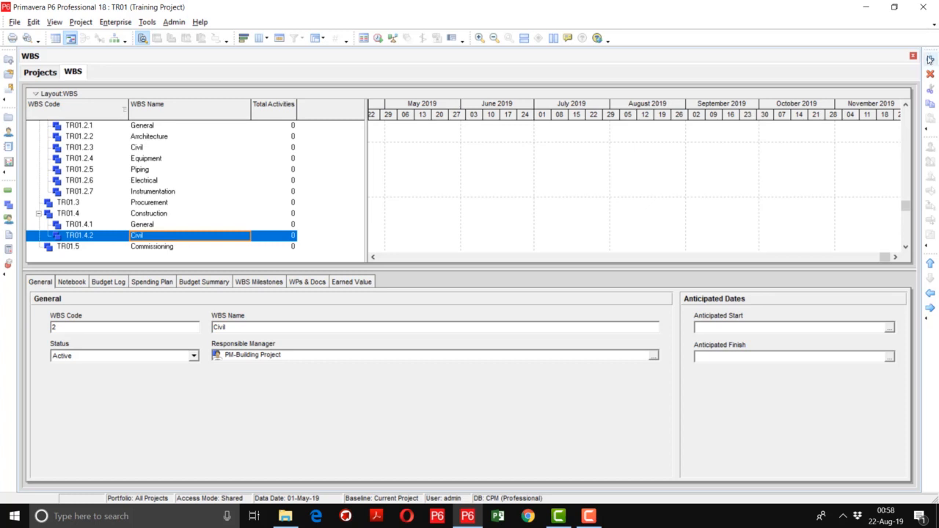
Step: Add a WBS element named Mechanical after Civil under Construction, outdented to the same level
click(930, 58)
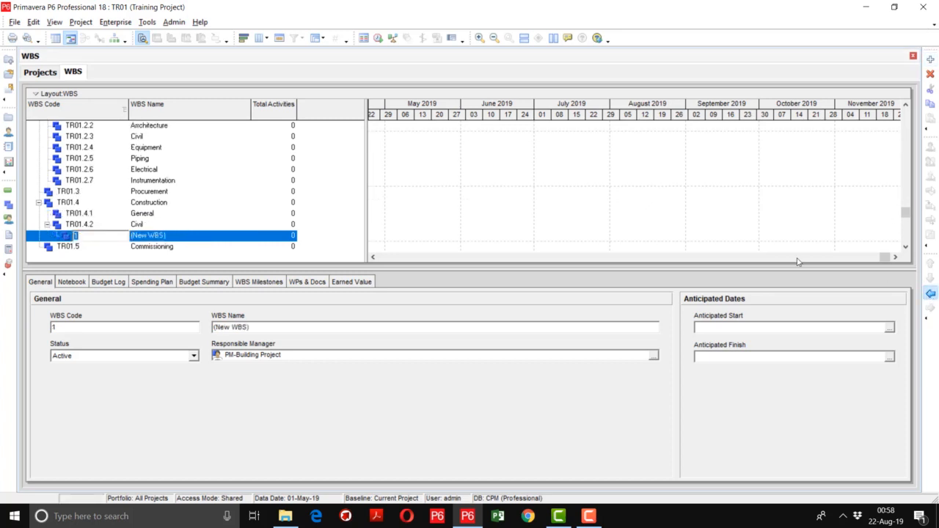
text(3)
click(169, 240)
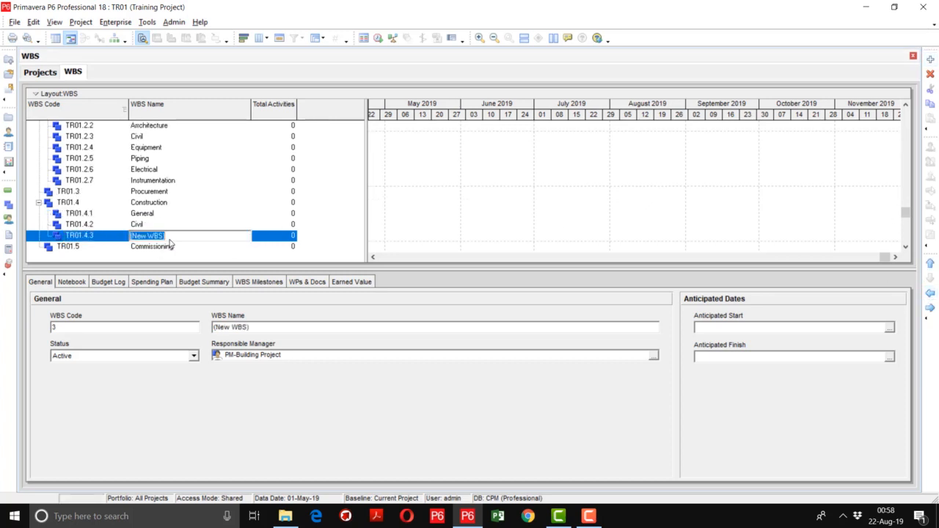
text(Mechanical)
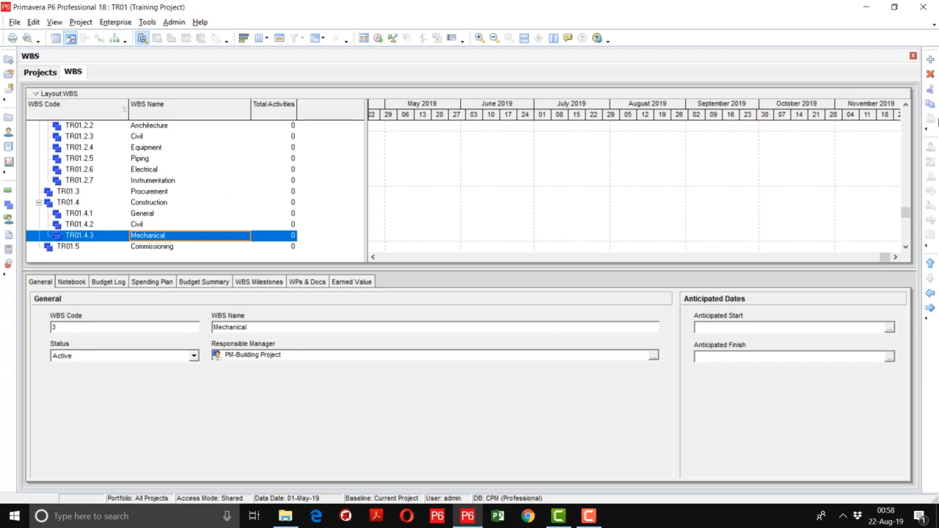
Step: Add a sub-element named Equipment beneath the Mechanical WBS element of Construction
click(931, 60)
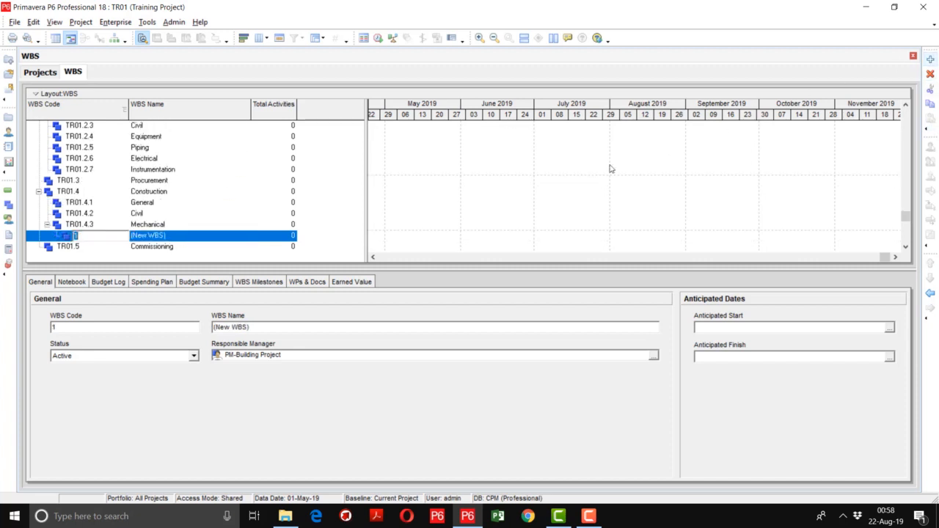
click(204, 239)
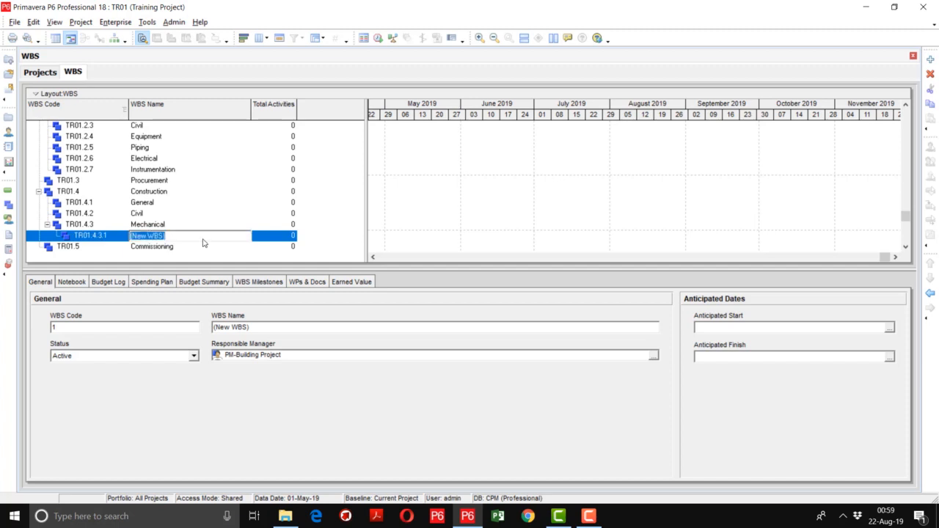
text(Equipment)
key(Return)
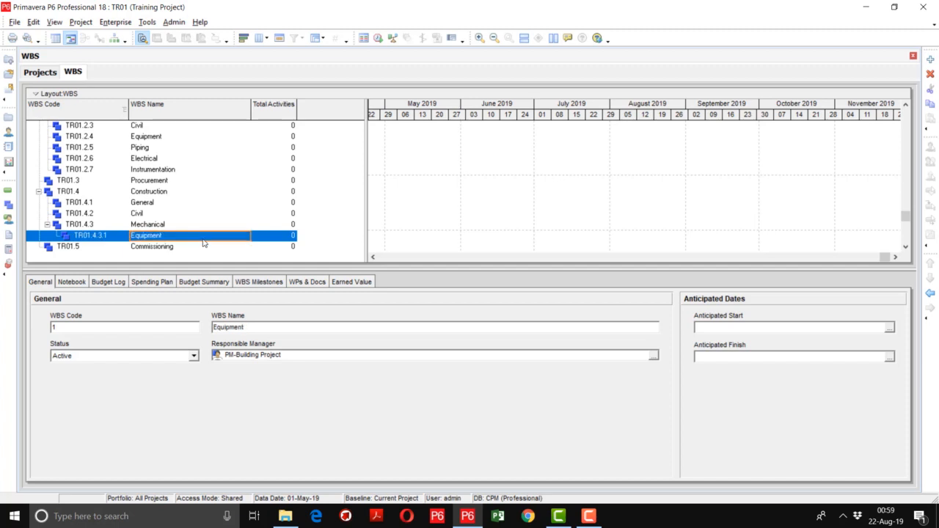
Step: Add a WBS element named Piping after Equipment under Mechanical, outdented to the same level
click(930, 60)
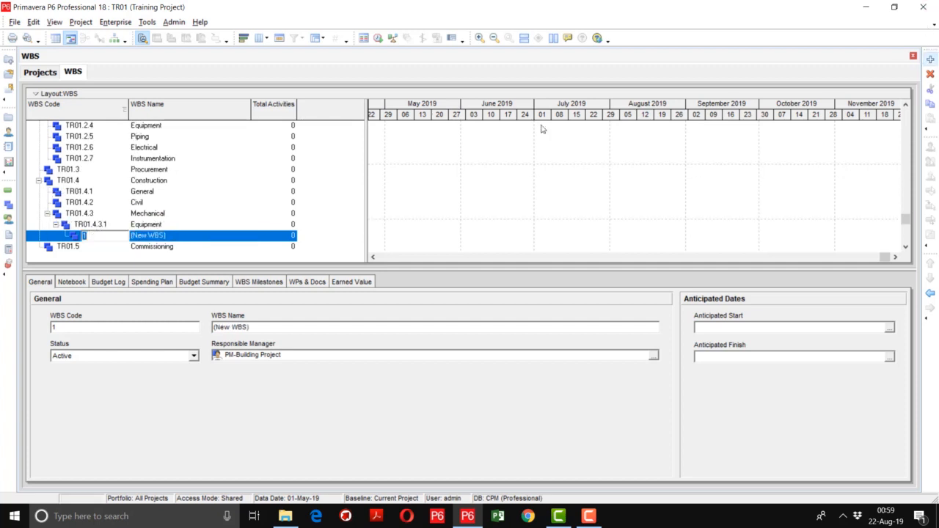
text(2)
key(Return)
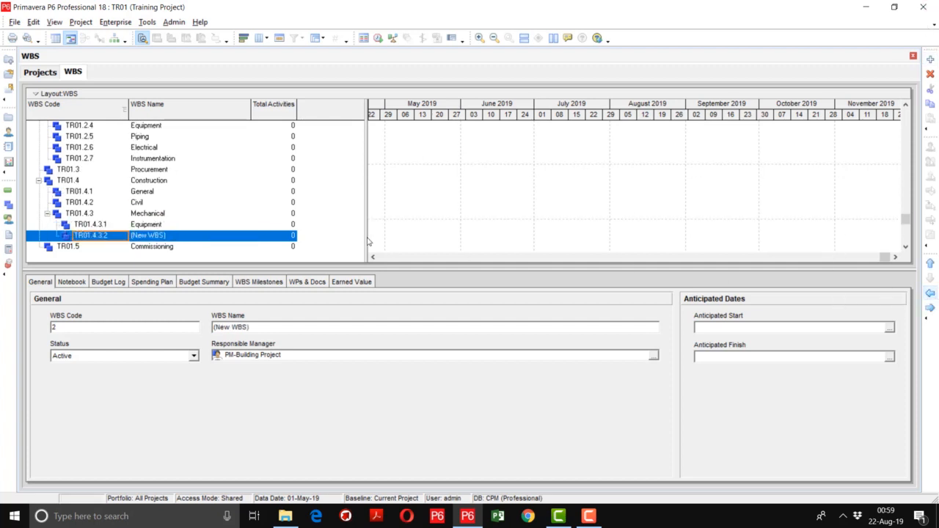
click(183, 242)
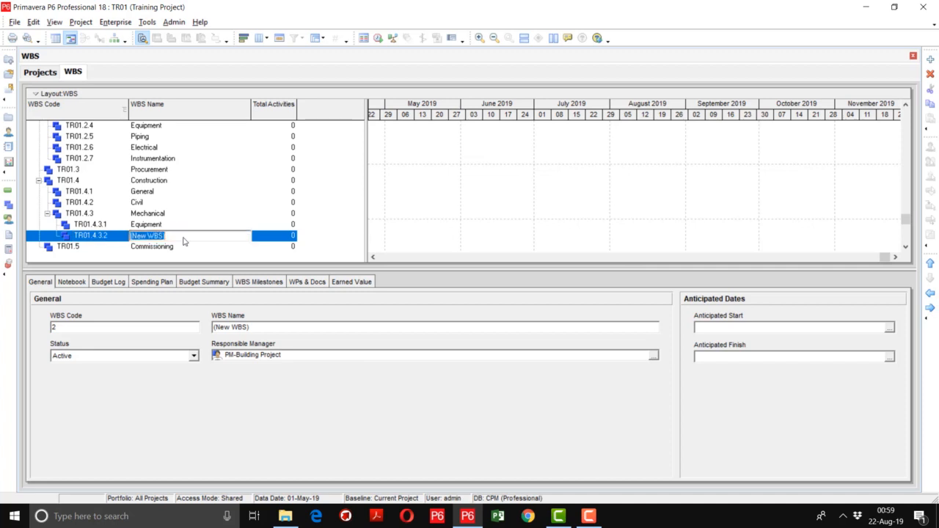
text(P)
key(BackSpace)
key(BackSpace)
text(in)
key(Return)
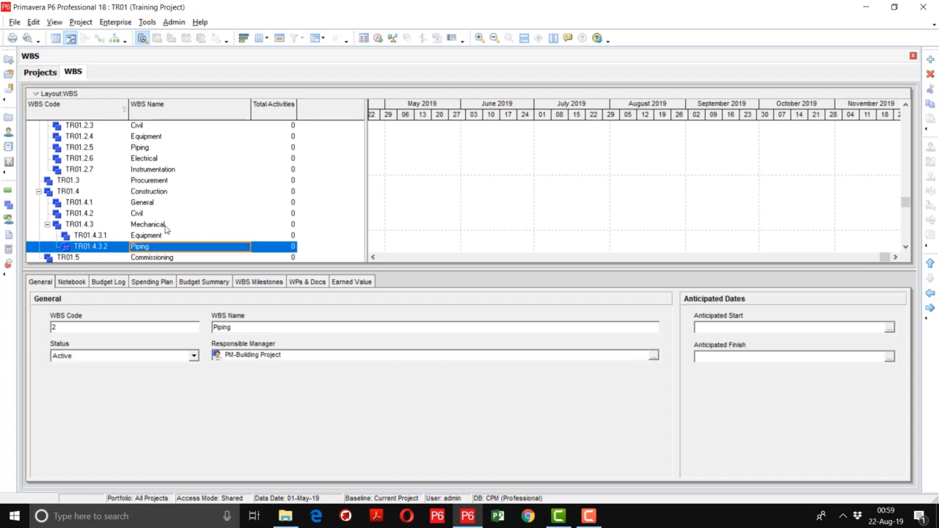
Step: Add a WBS element from Mechanical, move it below Piping, outdent it to Mechanical's level and name it Electrical
click(166, 227)
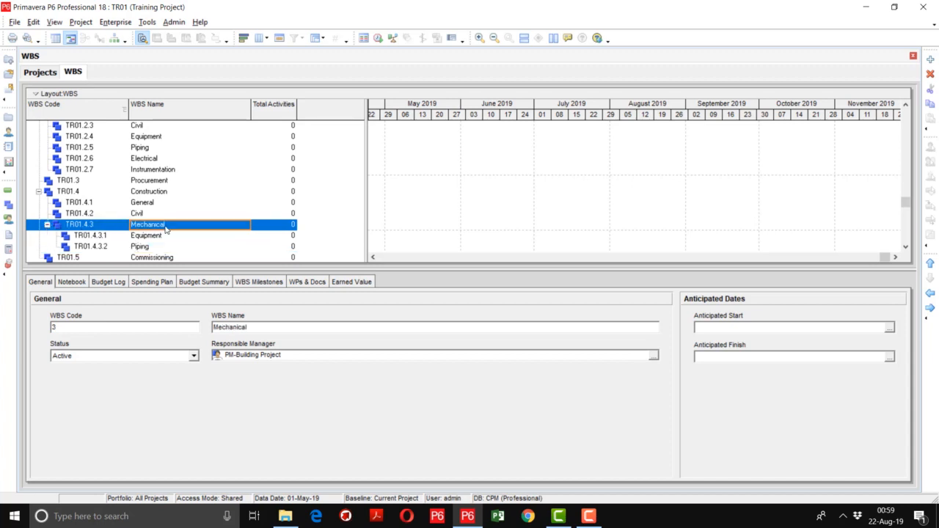
scroll(166, 228, down, 1)
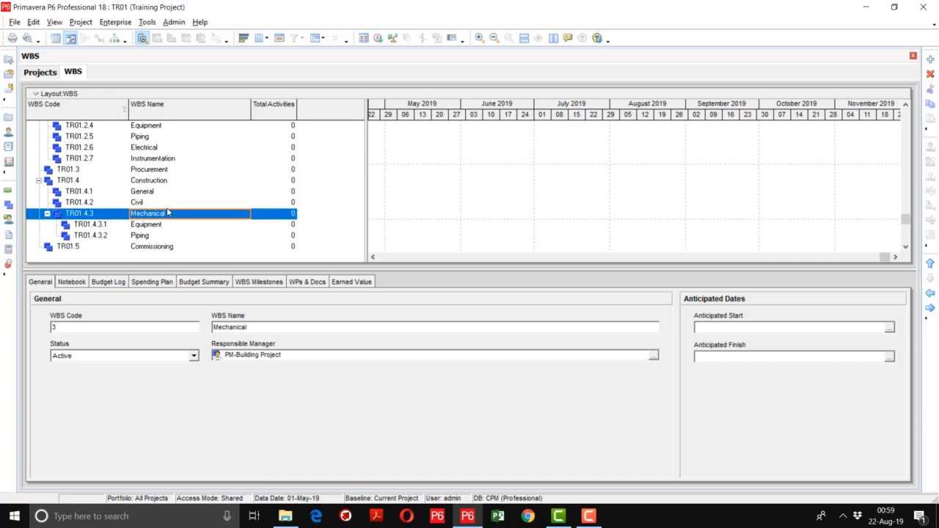
click(930, 59)
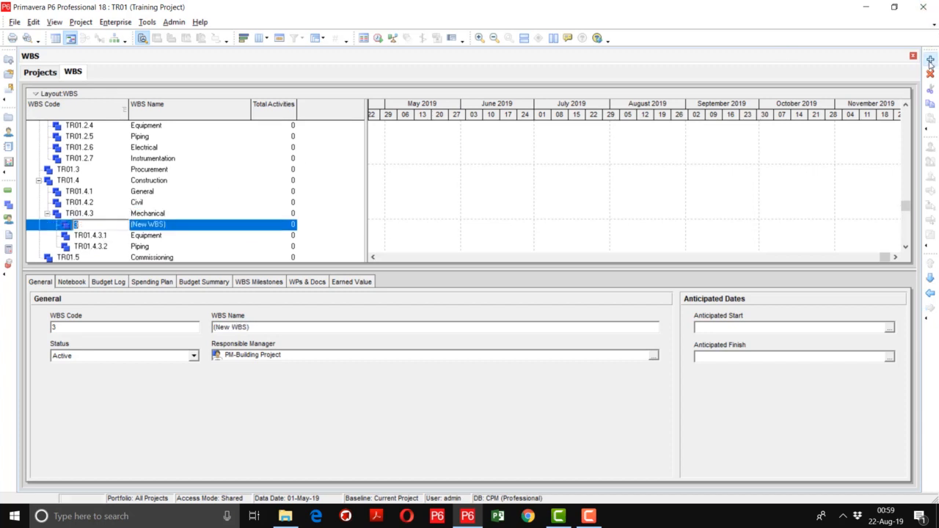
click(930, 278)
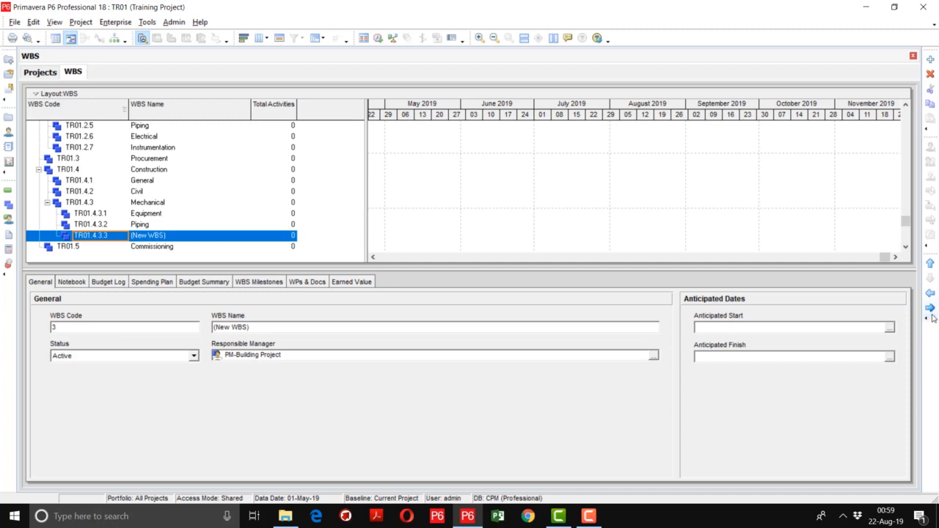
click(929, 294)
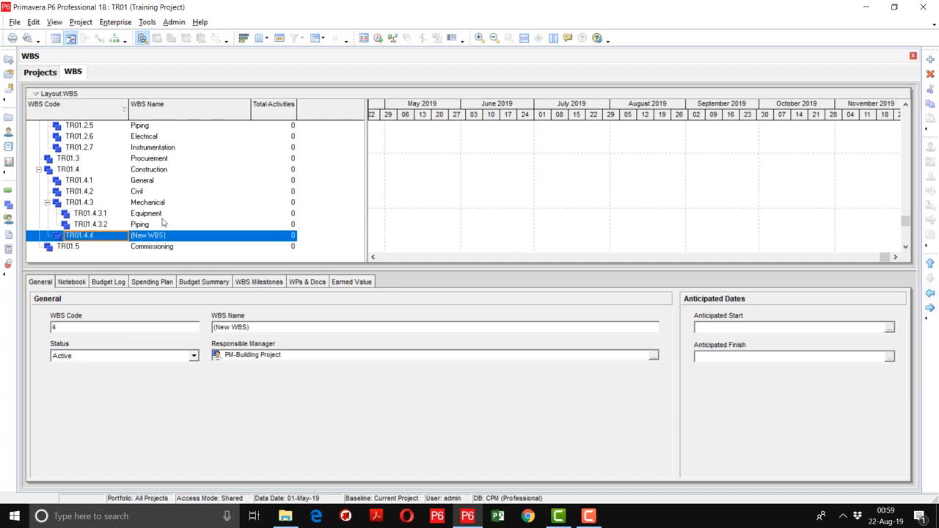
click(164, 238)
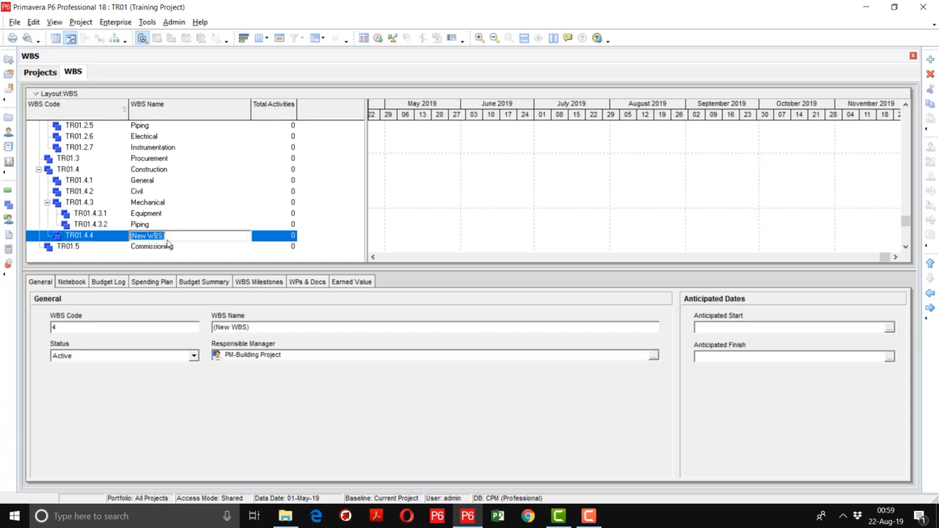
text(Electrical)
key(Return)
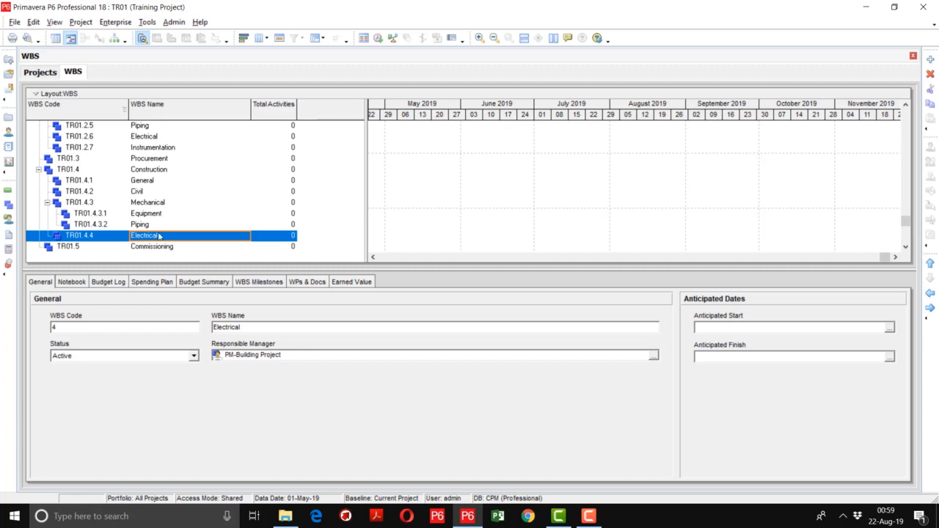
Step: Add a WBS element named Instrumentation after Electrical under Construction, outdented to the same level
click(932, 60)
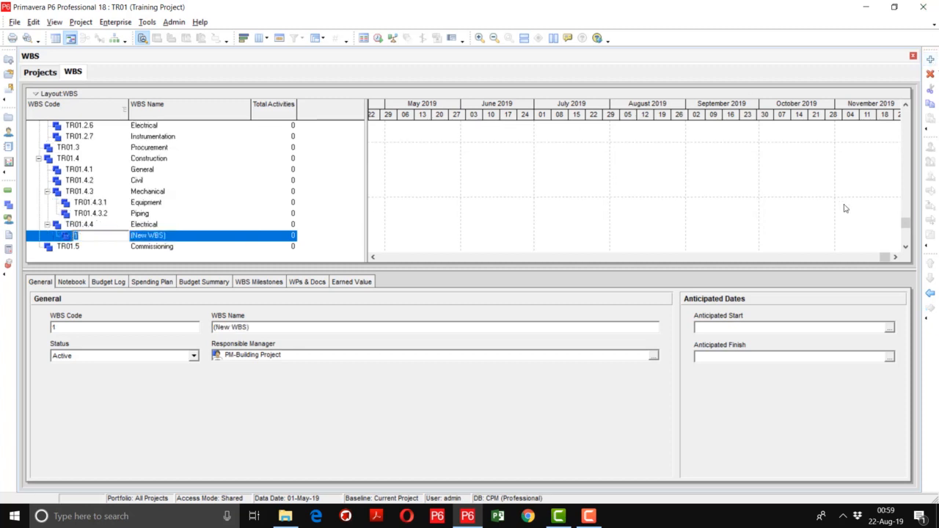
click(930, 293)
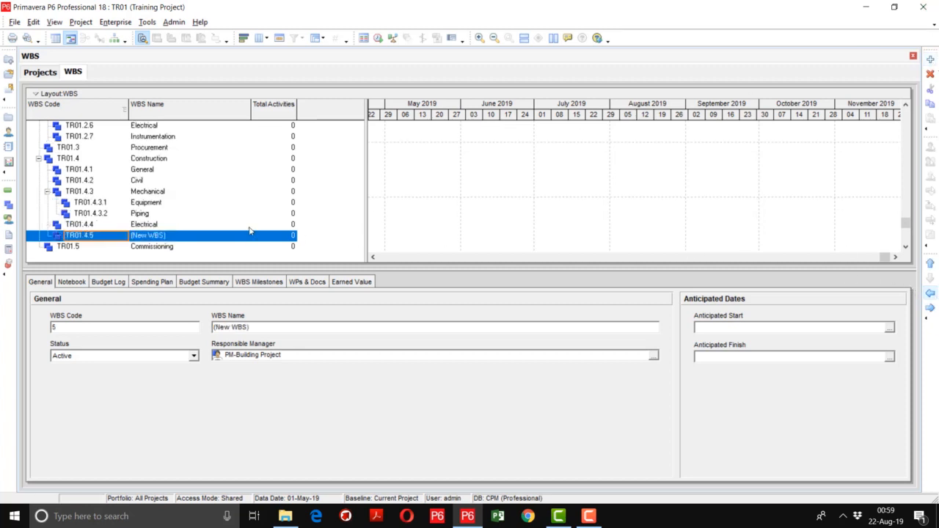
click(178, 234)
text(Inst)
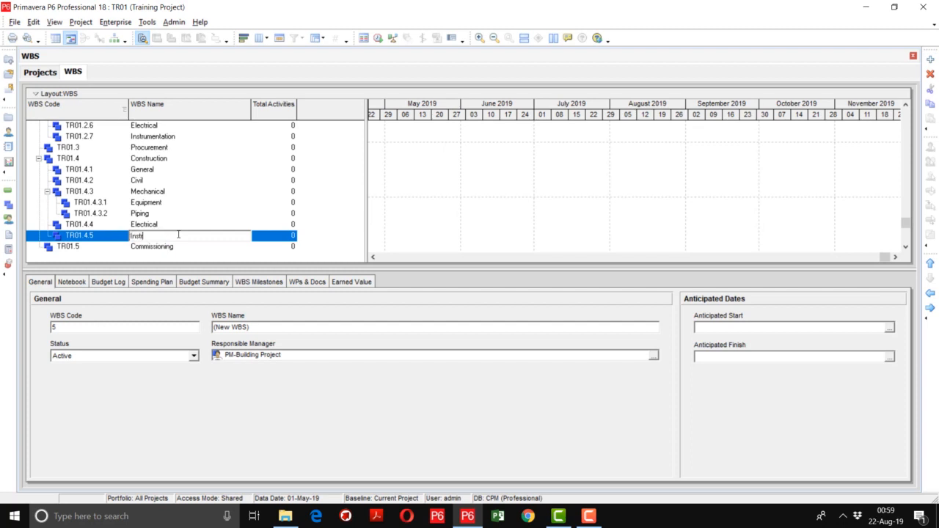
text(rumentation)
key(Return)
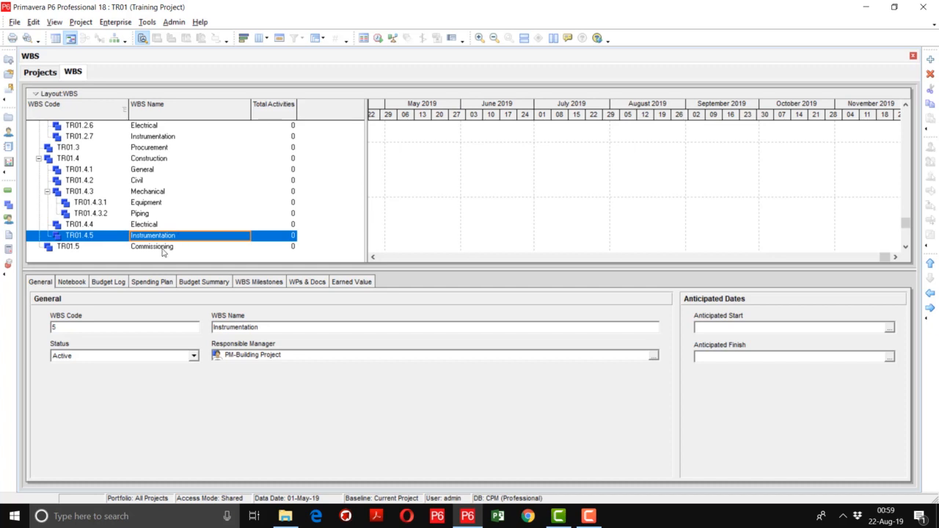
Step: Open the column customization for the WBS table and search the available options for WBS Path
scroll(163, 252, up, 3)
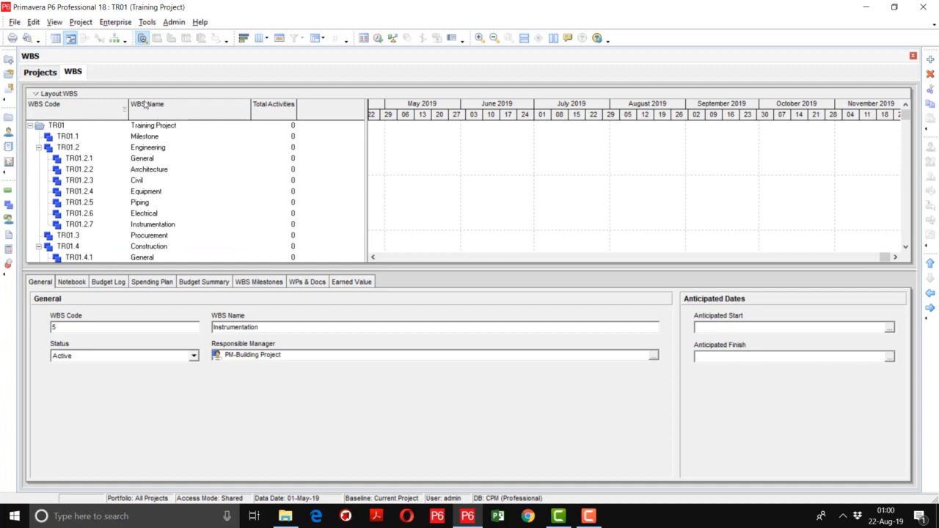
right_click(317, 116)
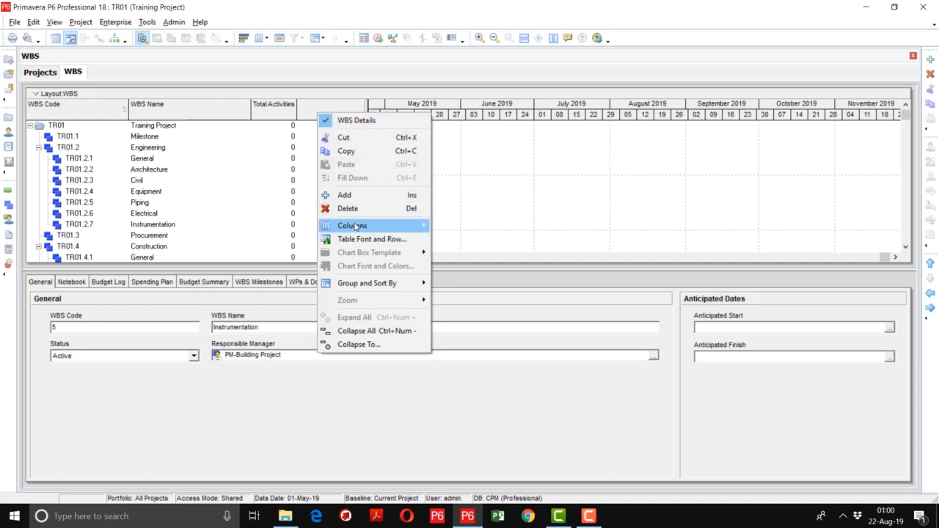
mouse_move(354, 227)
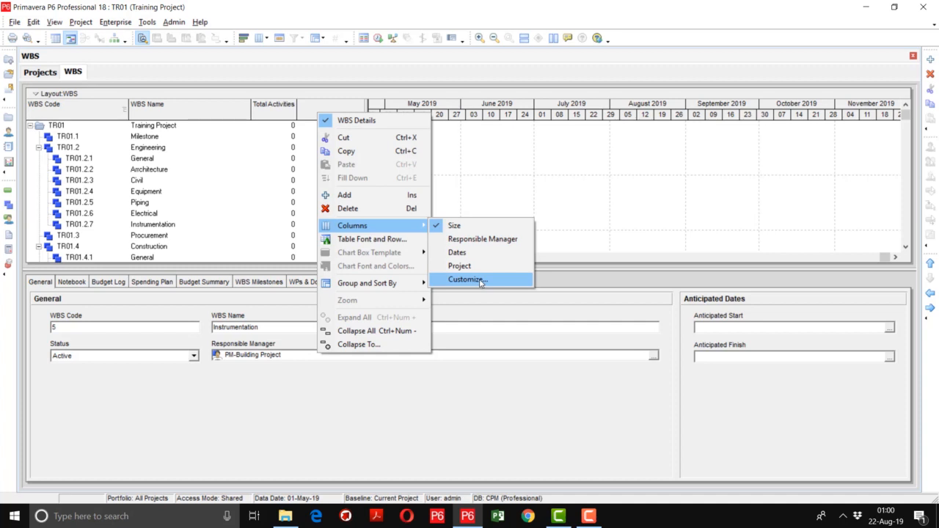
click(468, 280)
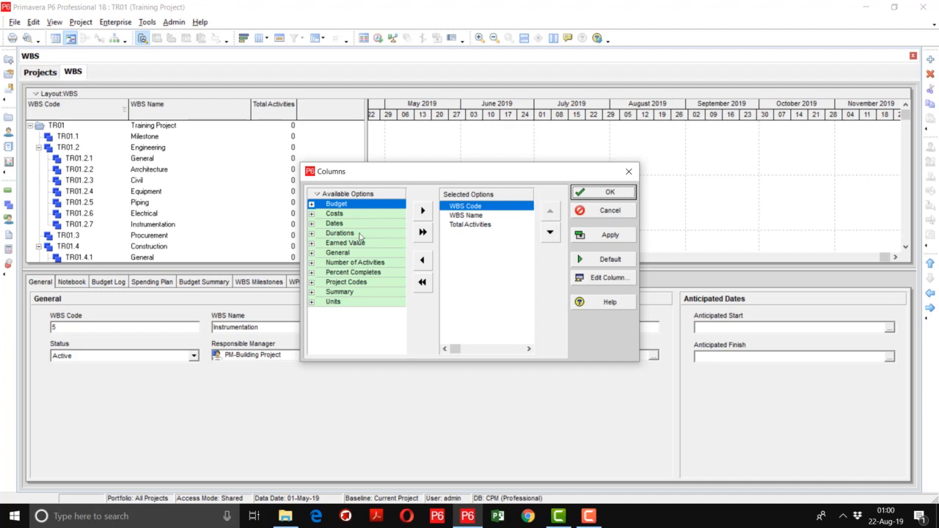
right_click(355, 197)
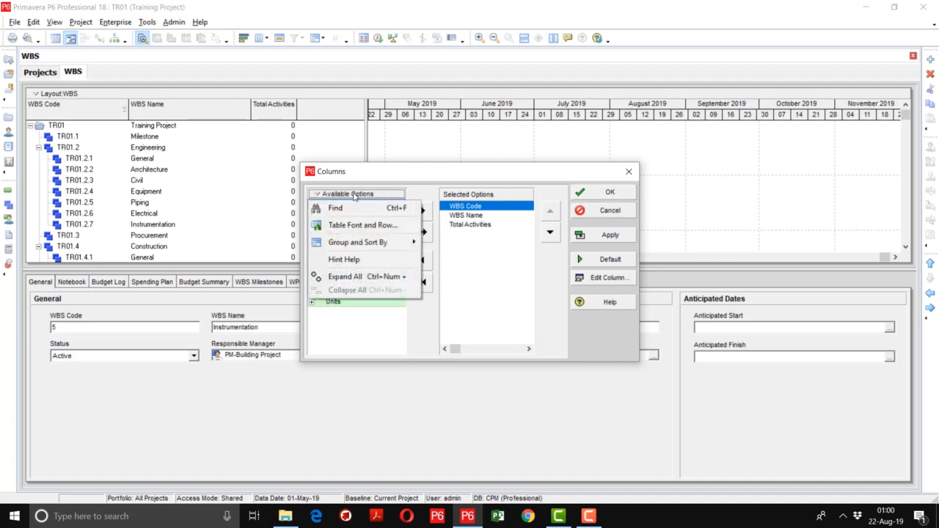
click(354, 210)
text(WBS)
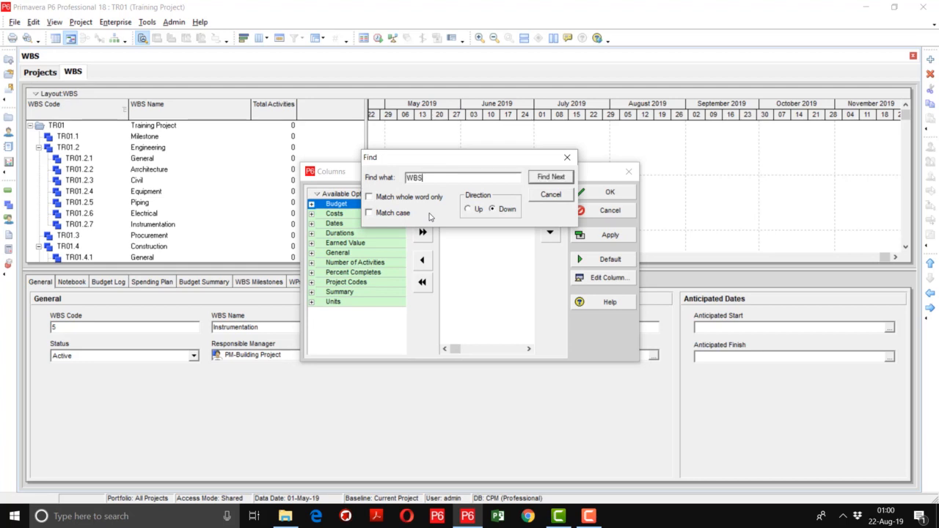
text( Path)
key(Return)
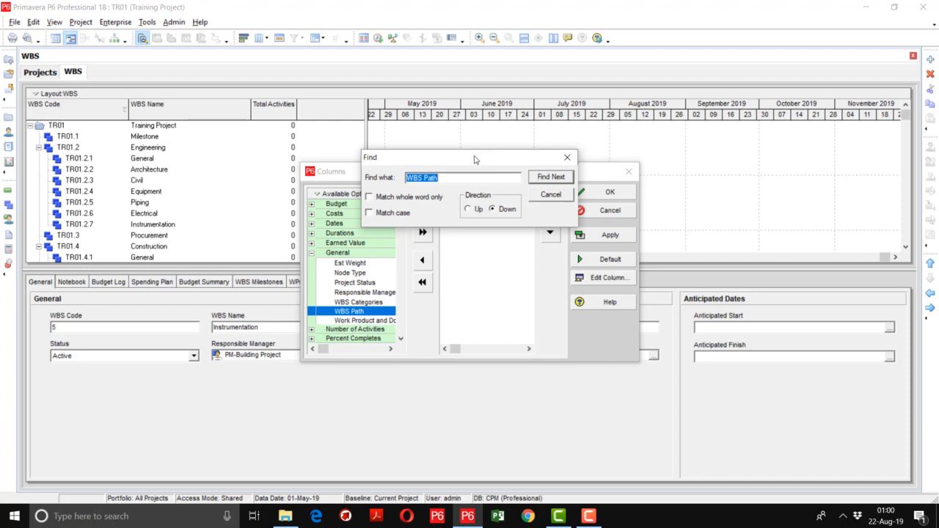
Step: Add WBS Path to the selected columns, place it after Total Activities and apply the column selection
drag(474, 159, 457, 54)
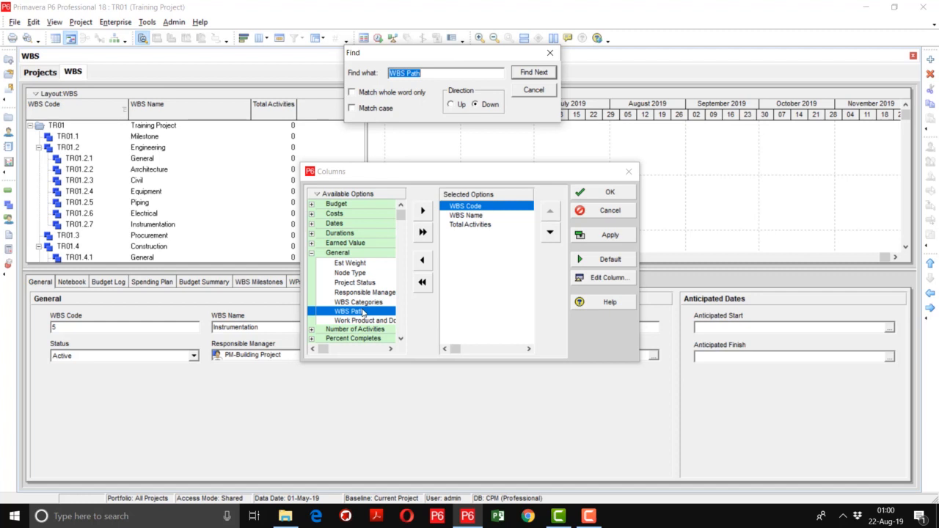
click(423, 212)
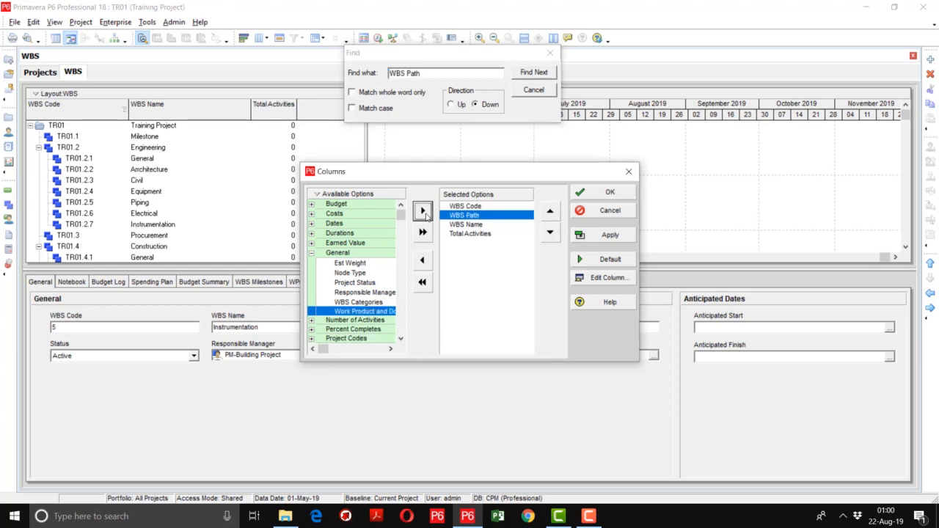
click(552, 233)
click(552, 233)
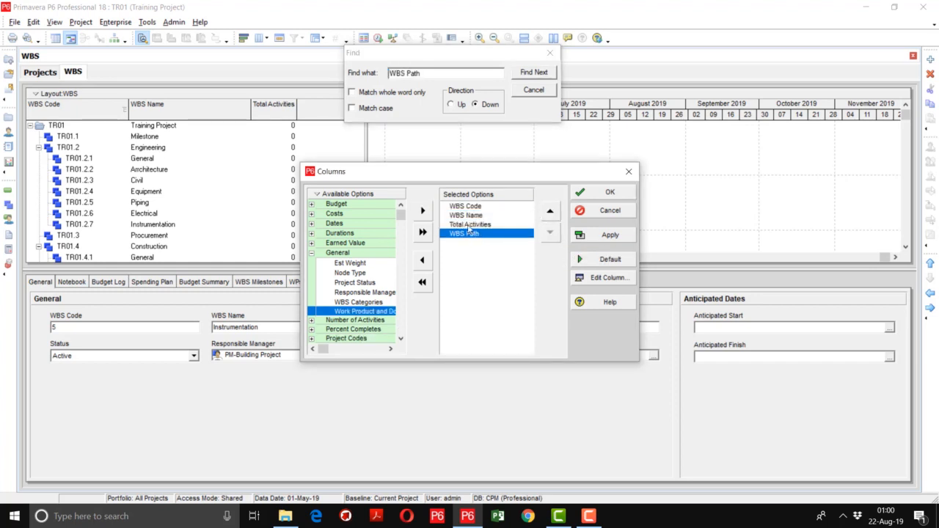
click(596, 195)
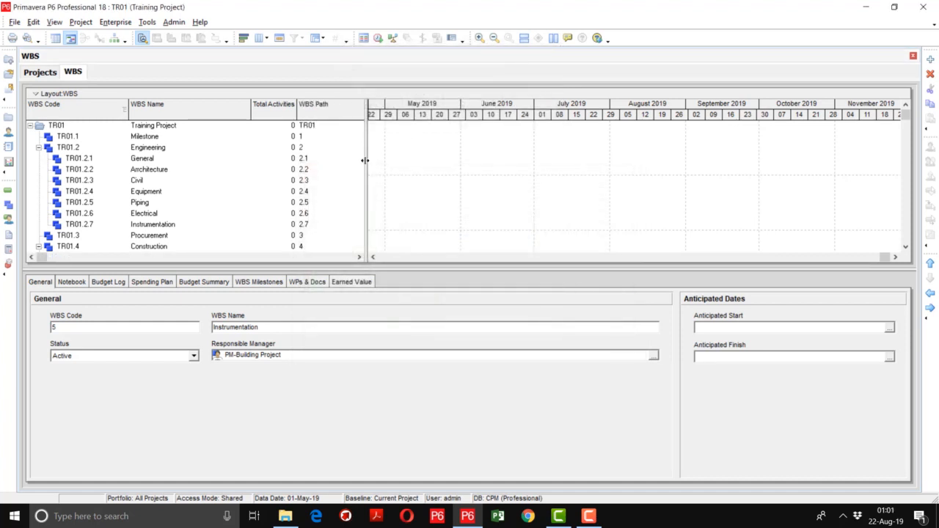
Step: Enlarge the WBS table in width and height to show all elements, and widen the Total Activities column
drag(371, 164, 496, 170)
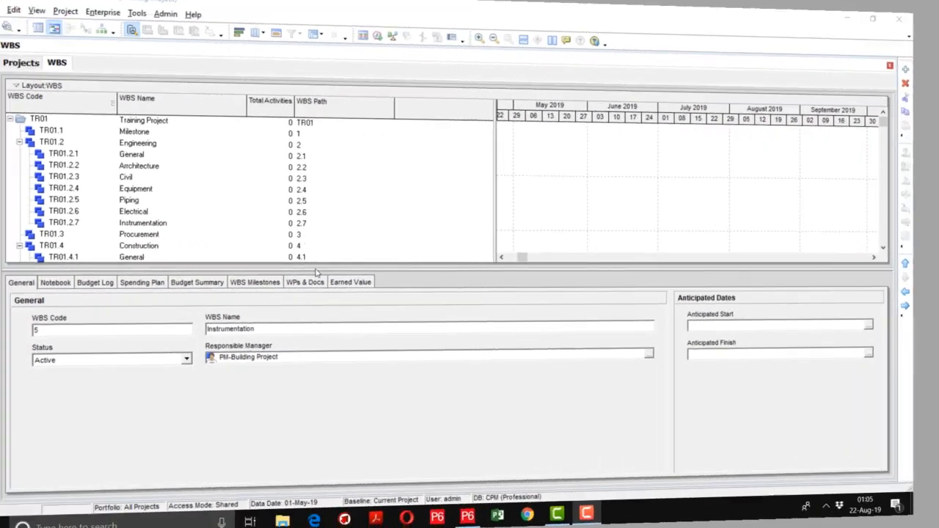
drag(331, 345, 331, 346)
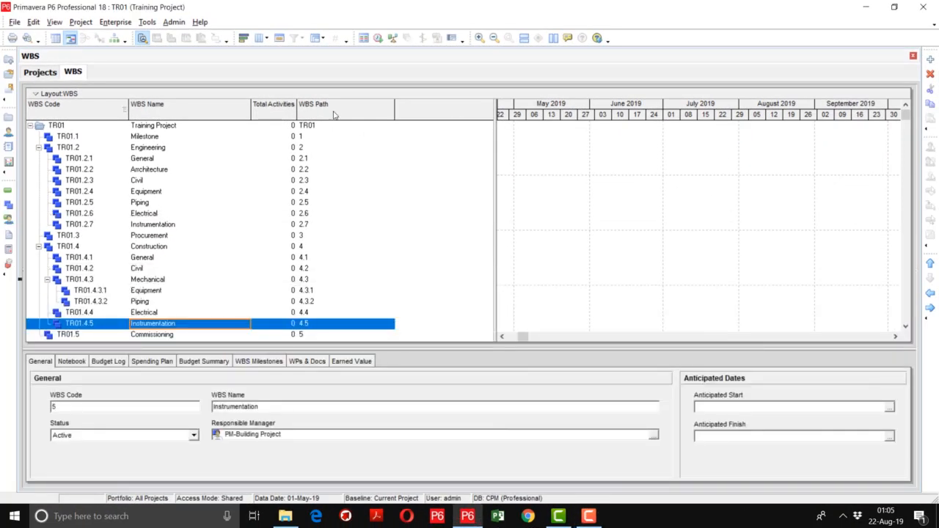
drag(298, 108, 315, 108)
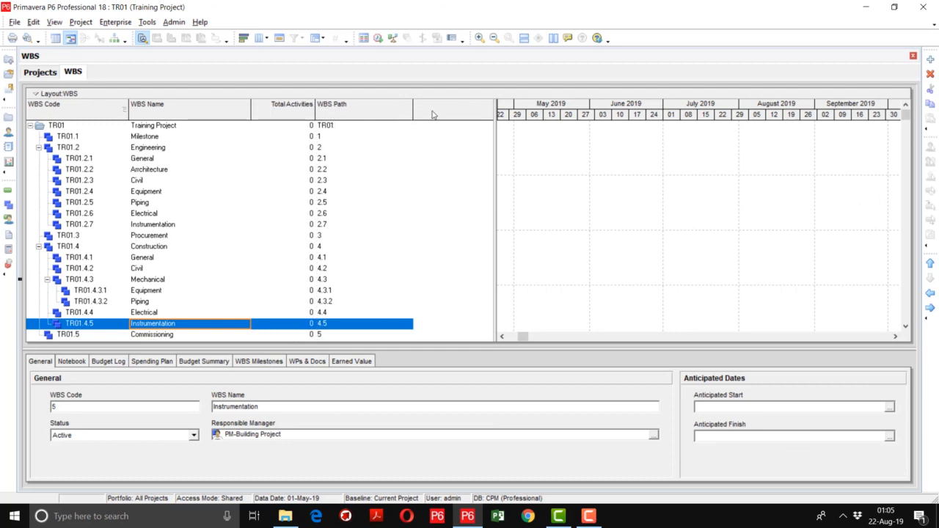
Step: Give the details area below the WBS table more height and assign the Scope notebook topic to Construction's Instrumentation element
drag(414, 110, 419, 110)
drag(209, 350, 208, 287)
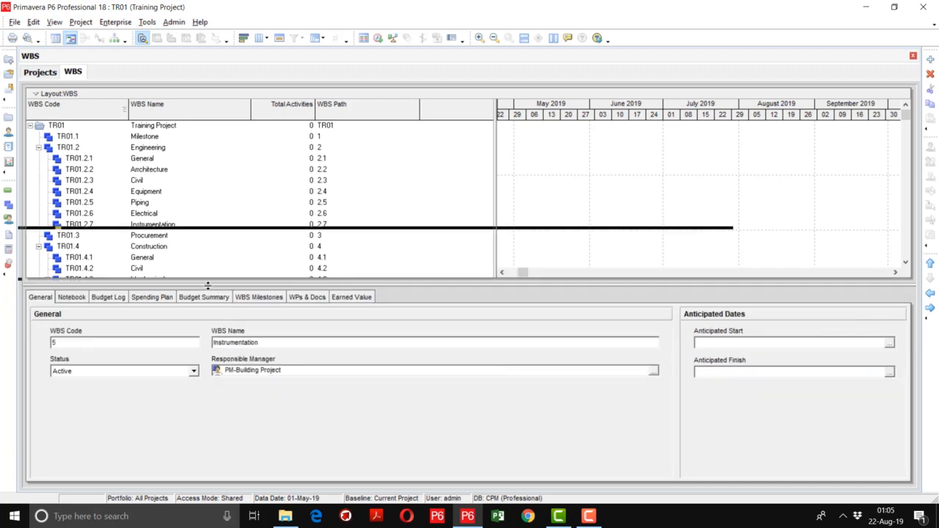
click(72, 297)
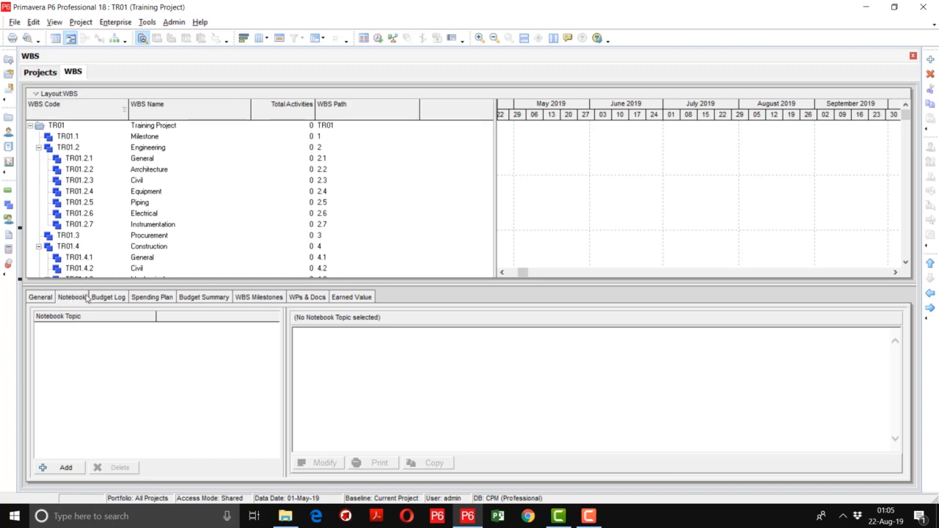
click(64, 468)
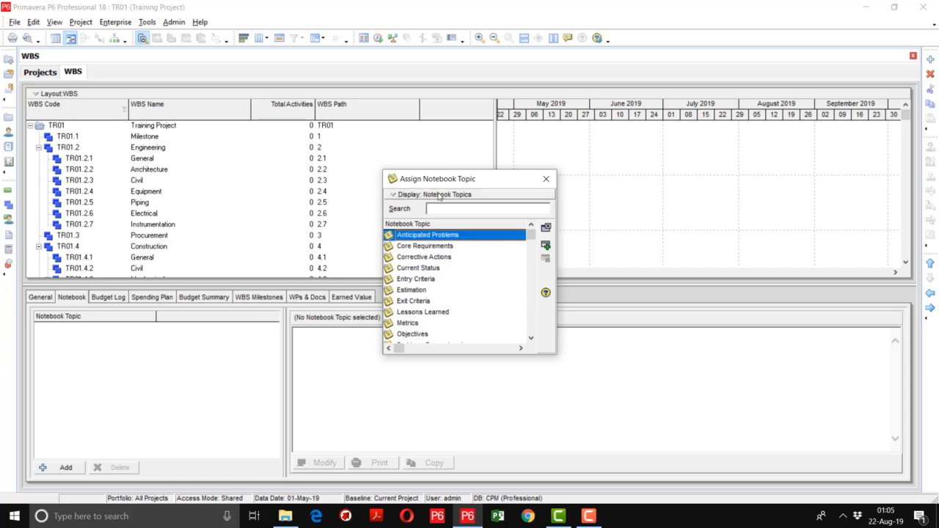
click(438, 312)
scroll(439, 311, down, 1)
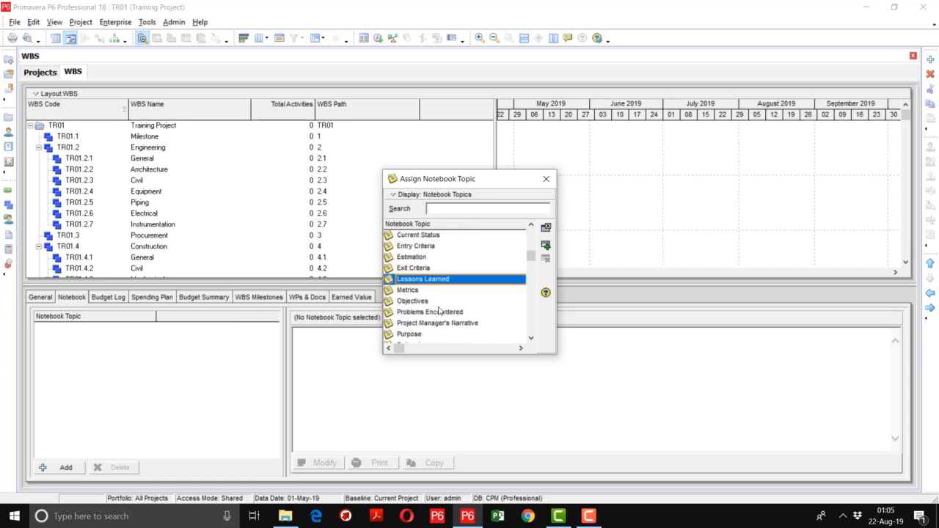
scroll(438, 311, down, 3)
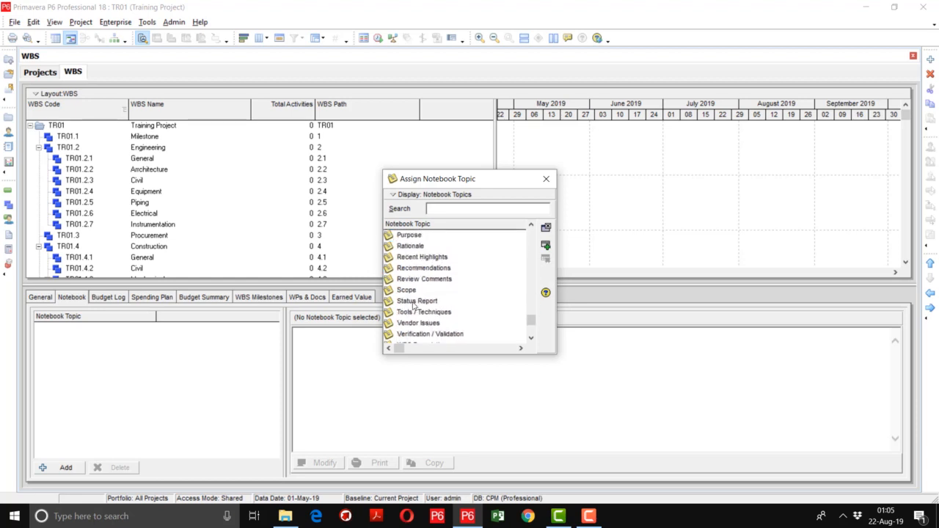
double_click(408, 295)
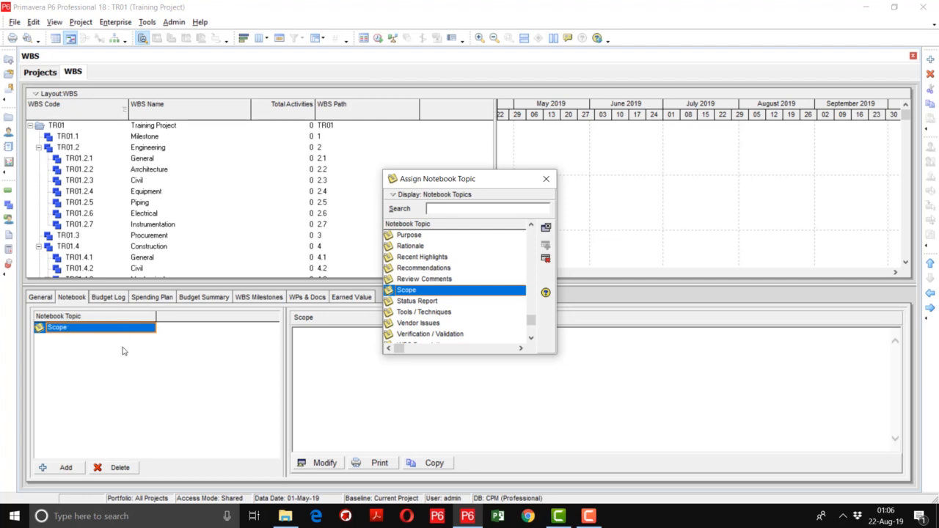
click(547, 179)
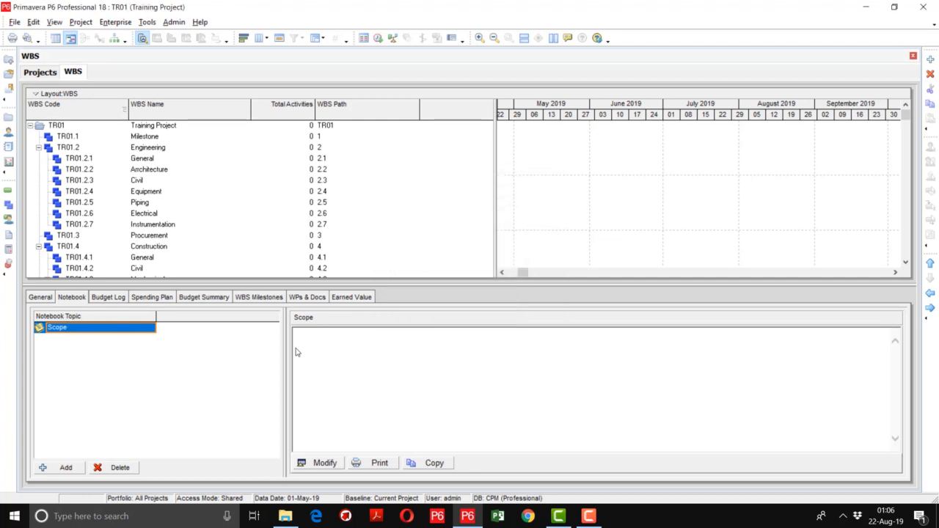
Step: Write "Project Scope Statement & WBS is finalized by PM on 01-May-19" as the text of the Scope notebook topic
click(322, 464)
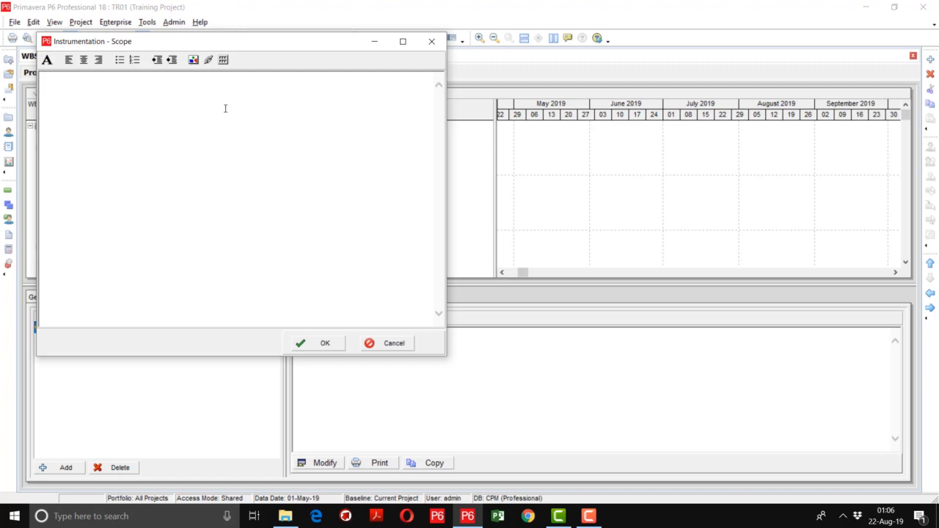
text(Project)
key(BackSpace)
key(BackSpace)
text(ct Scope State)
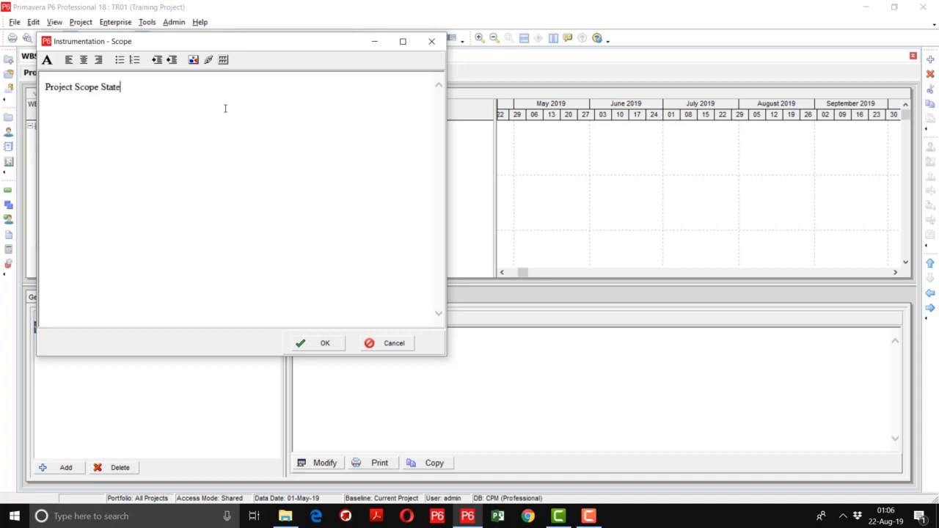
text(ment & WBS is finali)
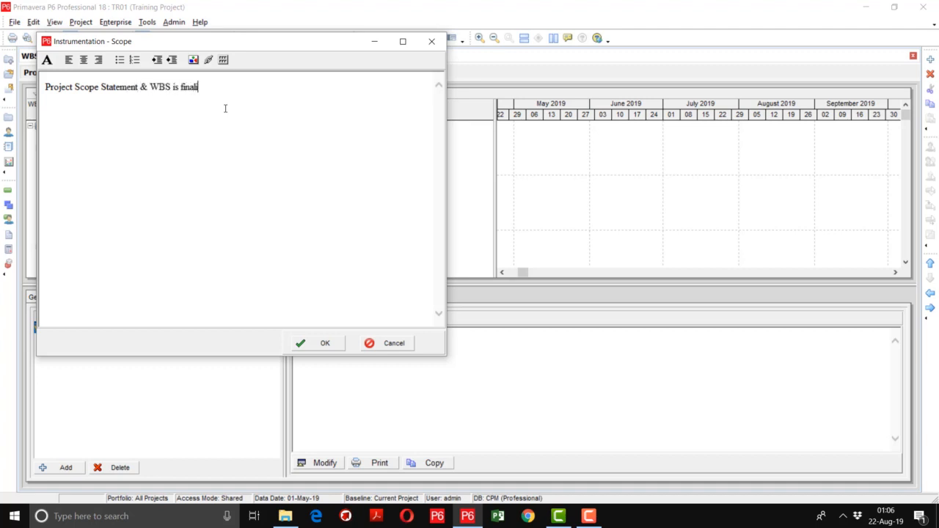
text(zed by PM on 01-May-19)
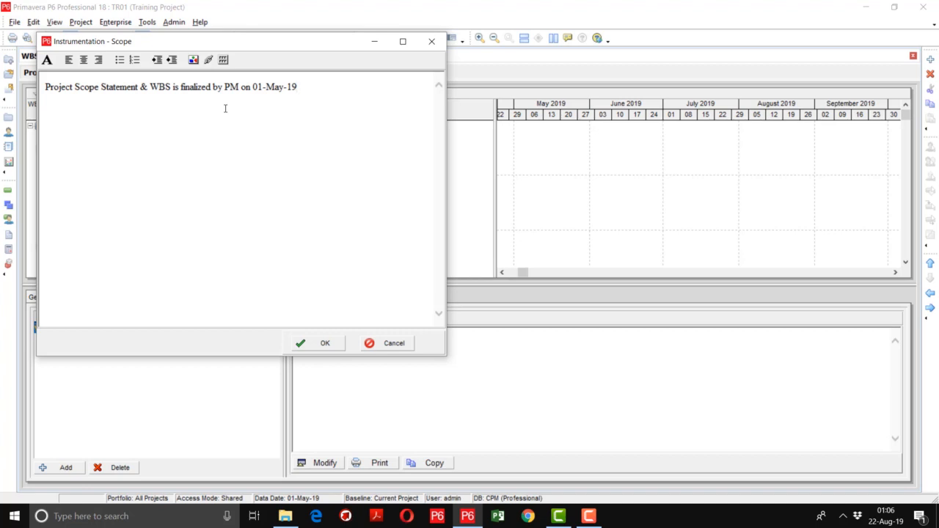
click(319, 343)
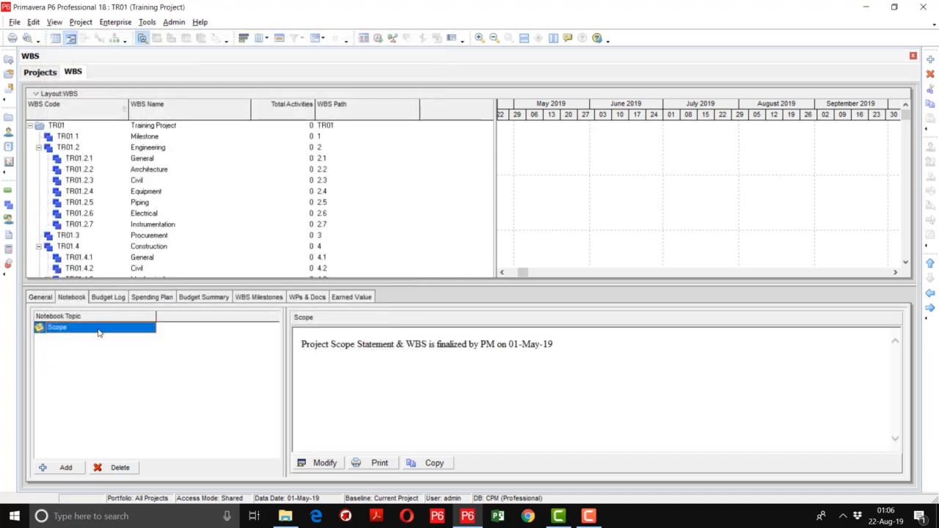
Step: Look through the other notebook topics available for assignment, such as Estimation and Objectives, without assigning any
click(60, 468)
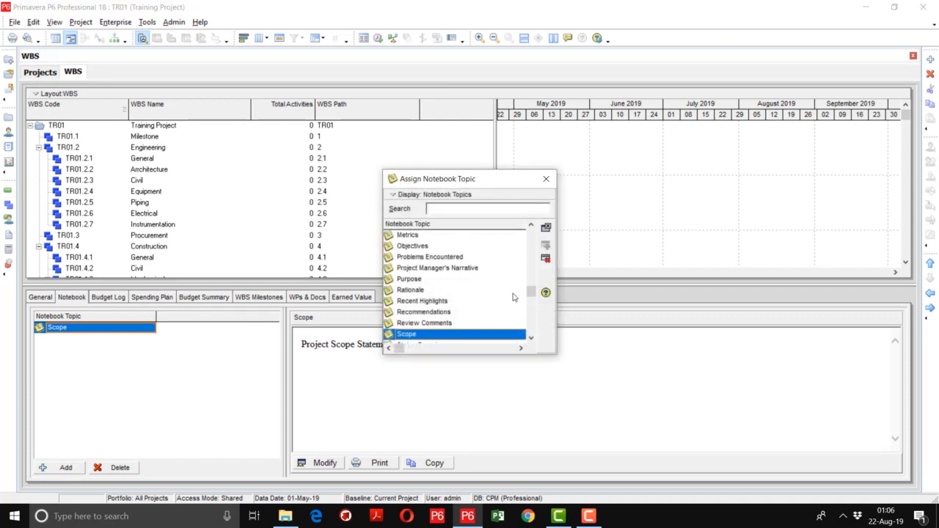
drag(531, 292, 531, 233)
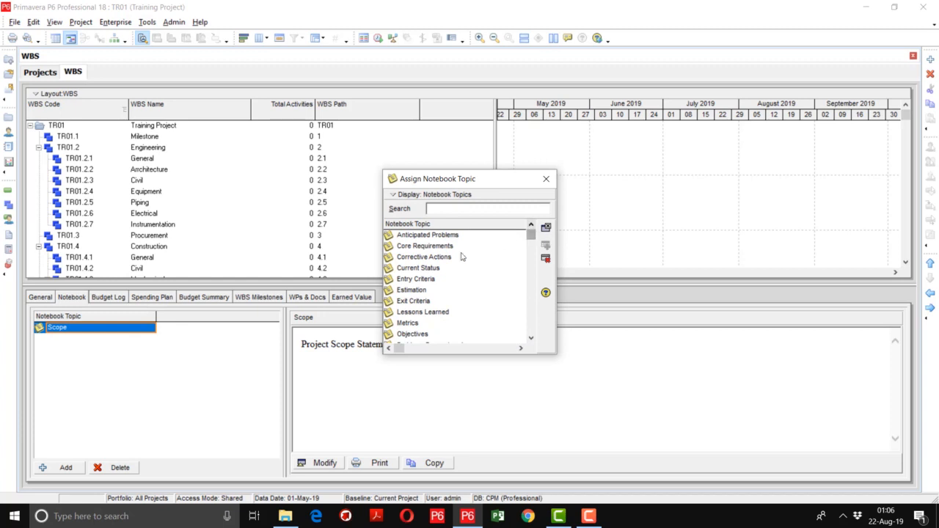
click(420, 291)
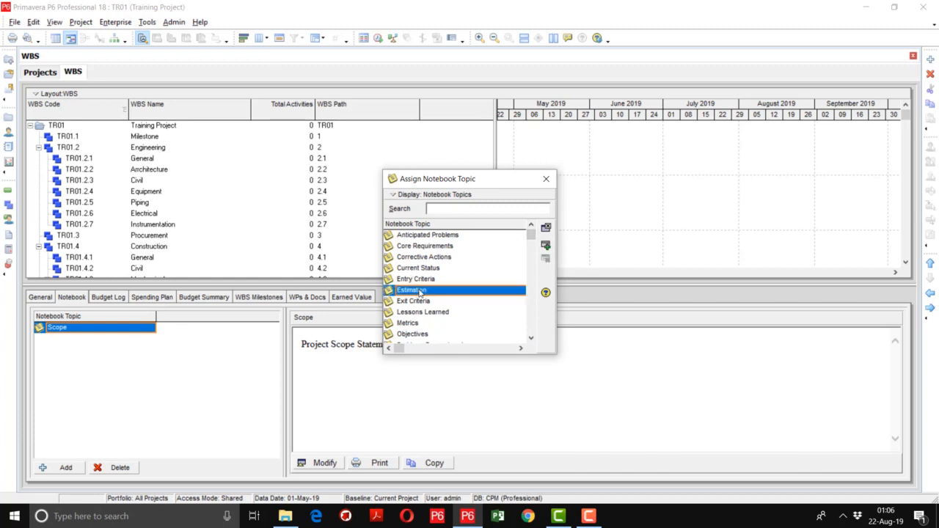
scroll(425, 312, down, 1)
click(433, 323)
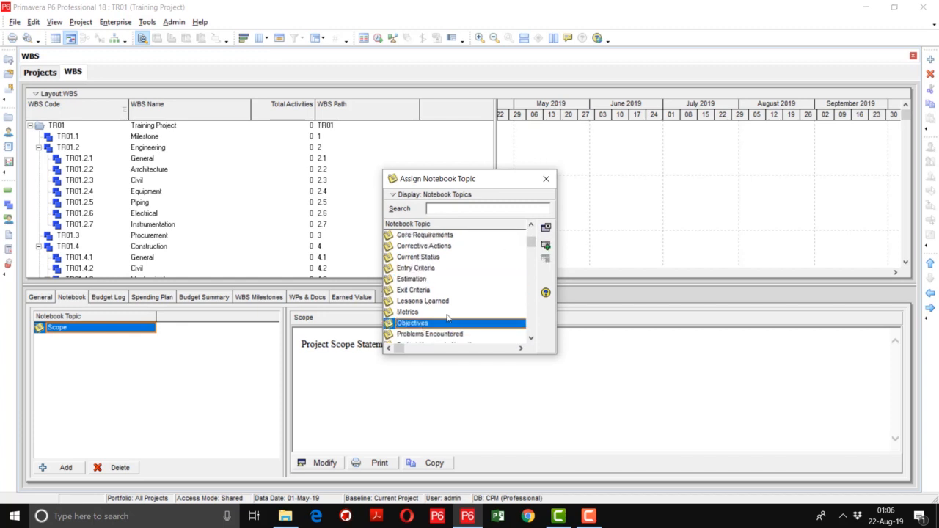
scroll(447, 317, down, 1)
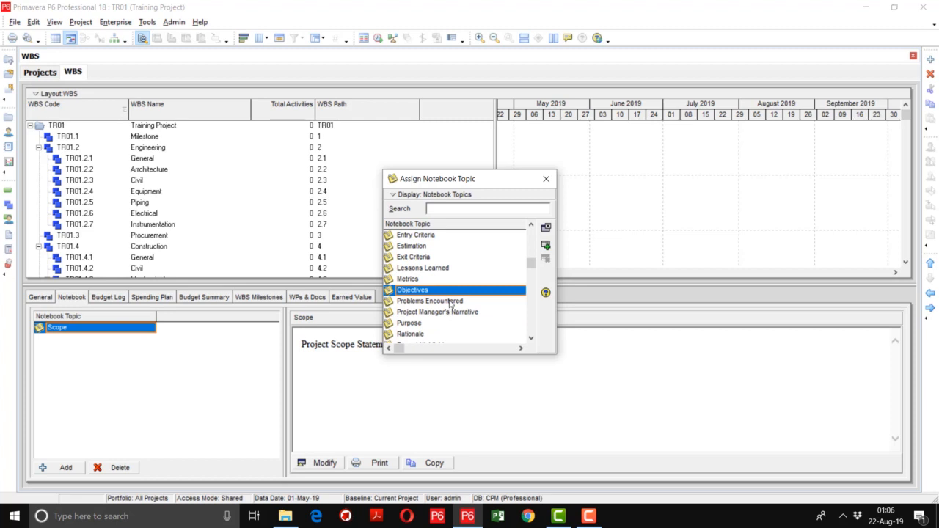
scroll(450, 304, down, 1)
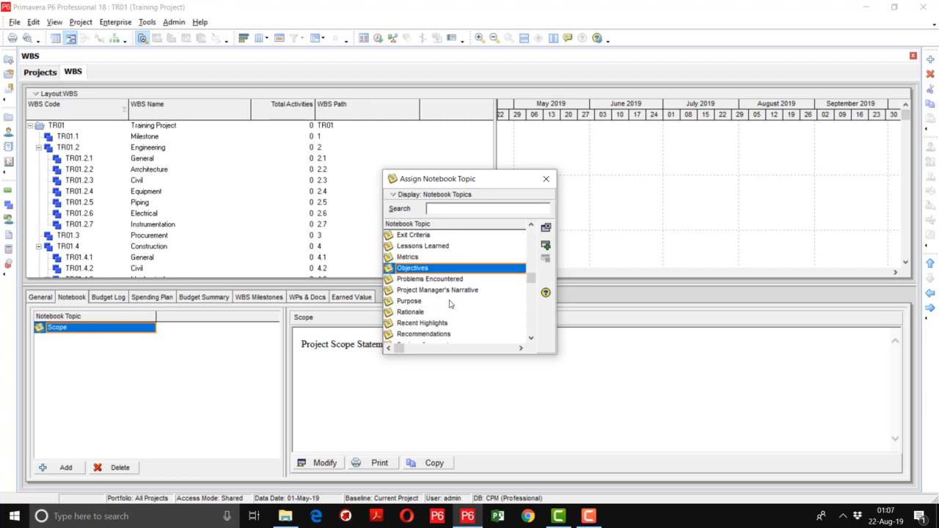
click(547, 179)
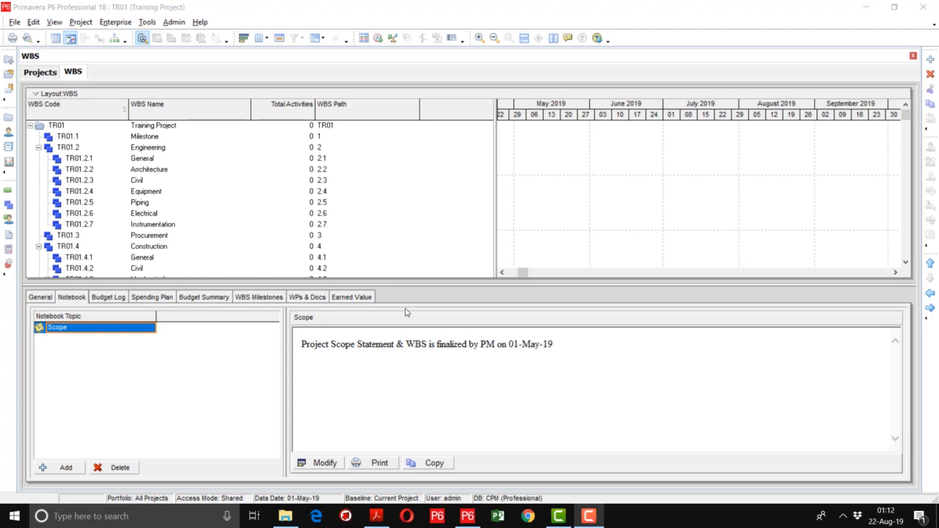
Step: Check the general details and responsible manager of Engineering's General element, the Training Project and Milestone
click(47, 297)
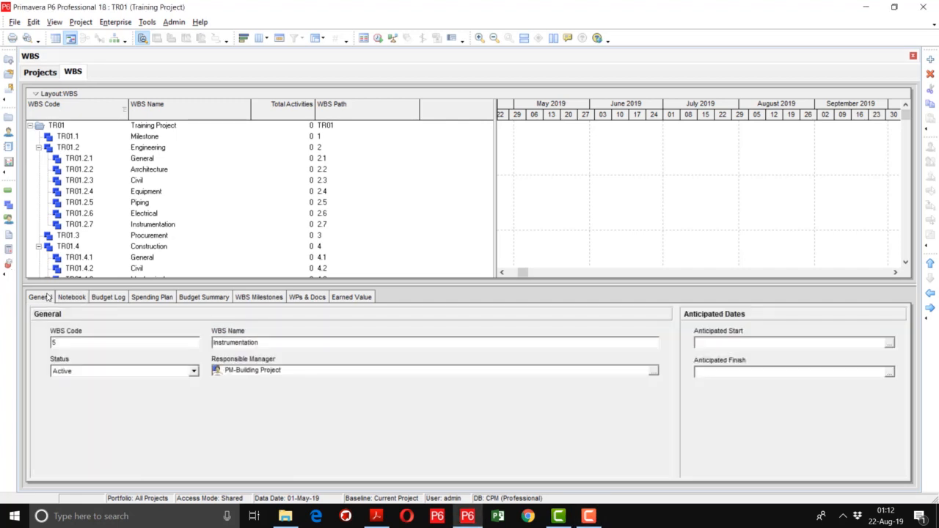
click(139, 159)
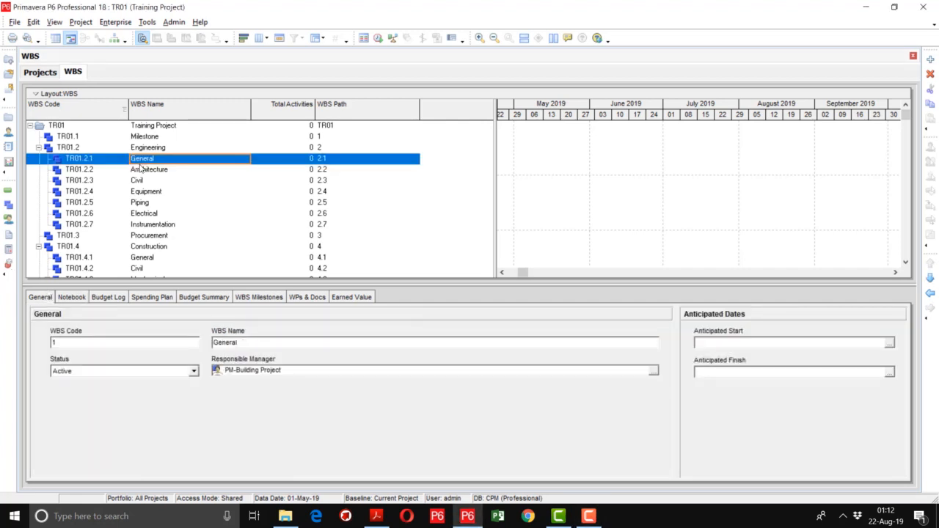
click(174, 126)
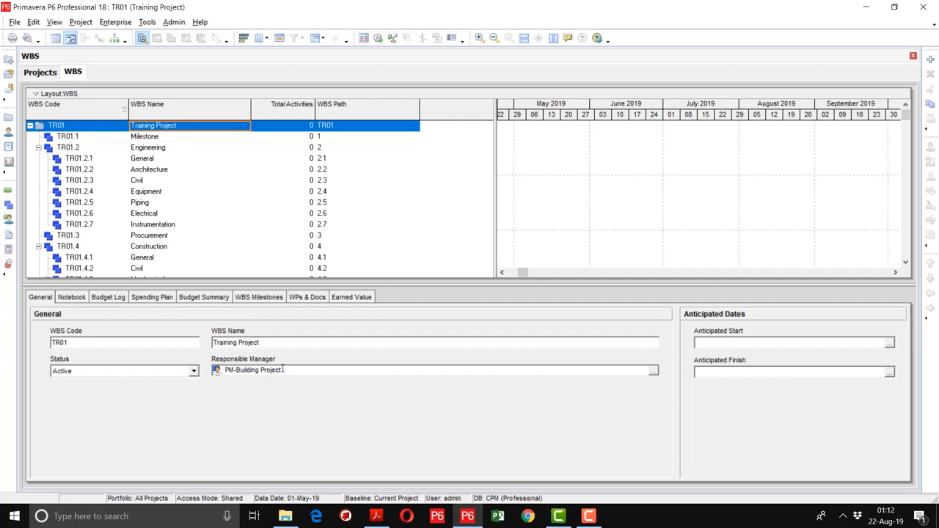
click(141, 137)
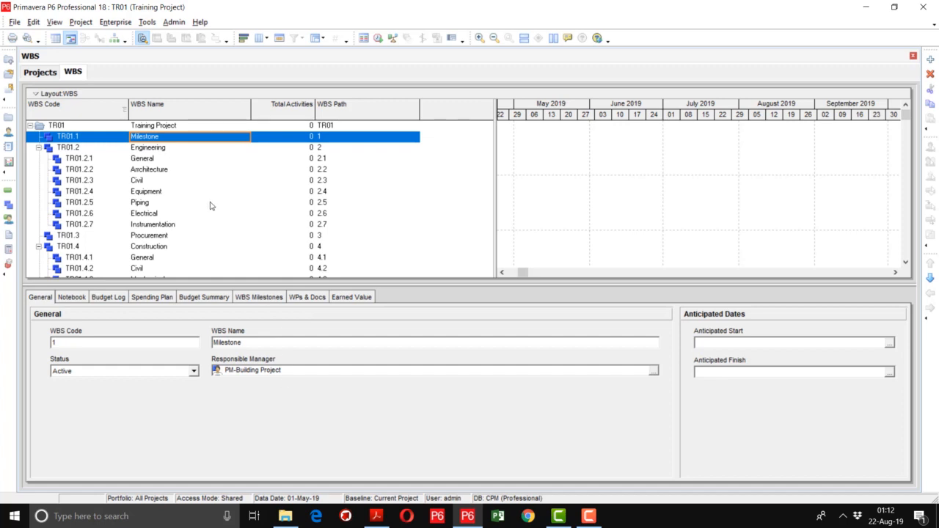
Step: Assign Engineering Manager as responsible manager of the Engineering element and all WBS elements within it
click(159, 150)
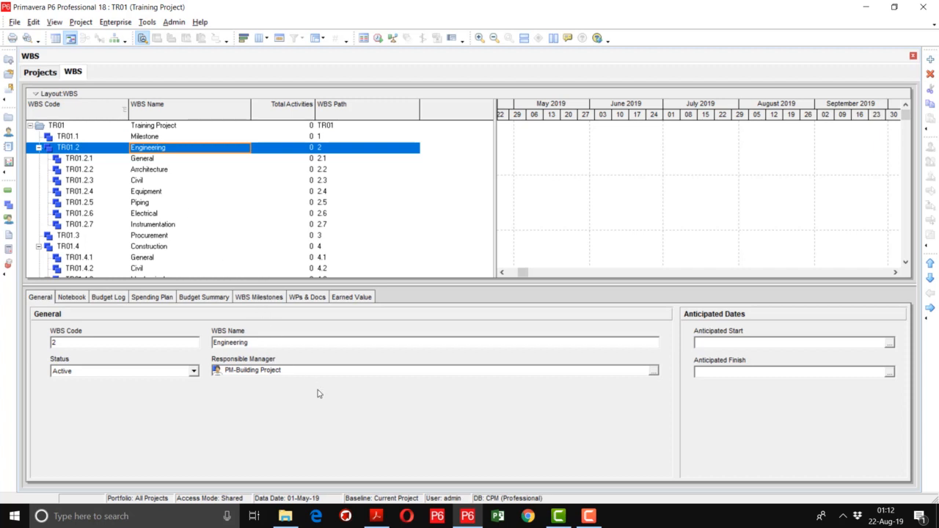
click(652, 371)
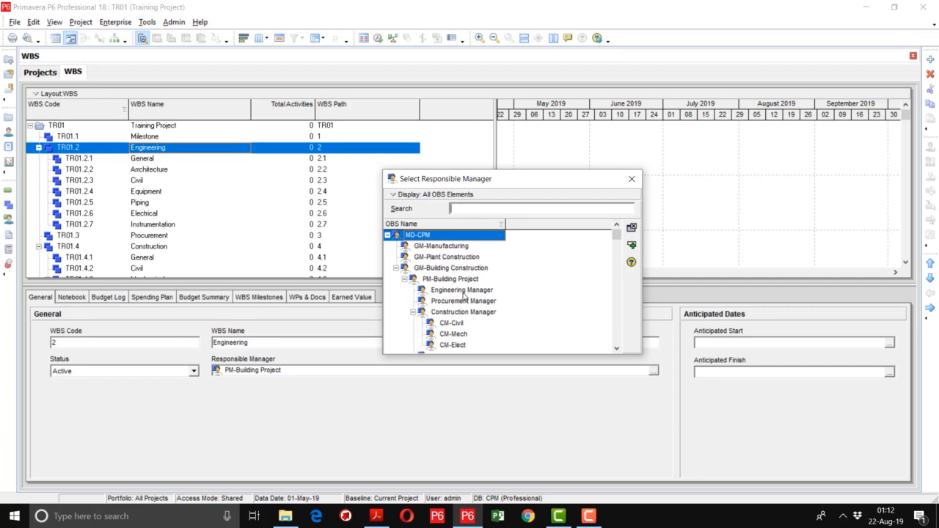
click(463, 290)
double_click(463, 290)
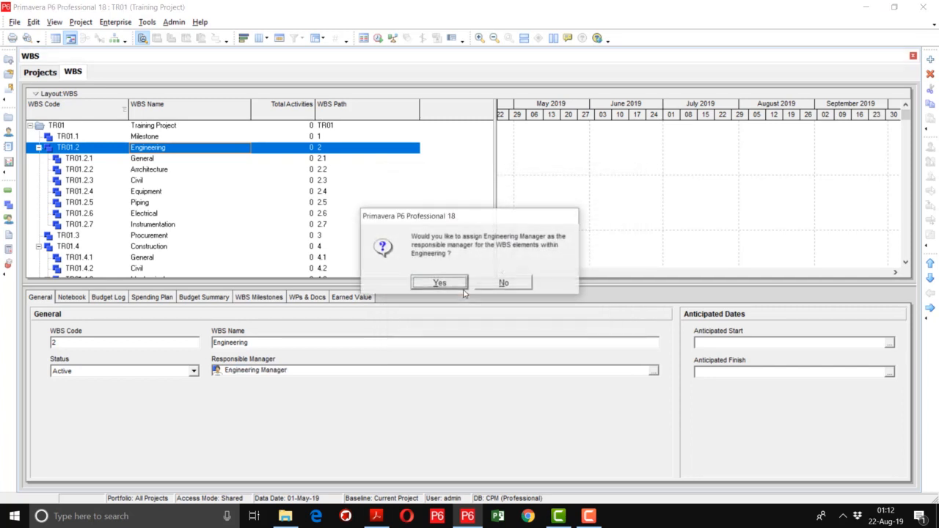
click(441, 285)
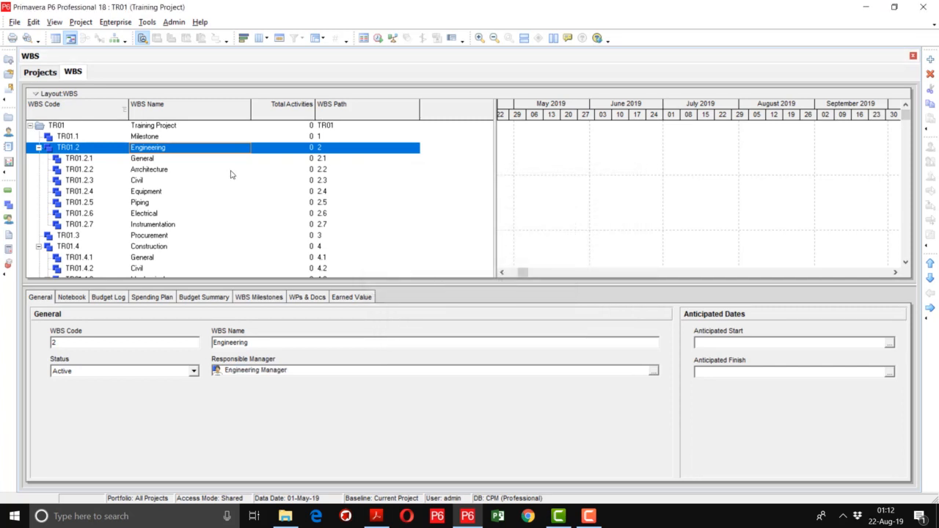
Step: Check the responsible manager of Engineering and its sub-elements from General through Instrumentation
click(154, 159)
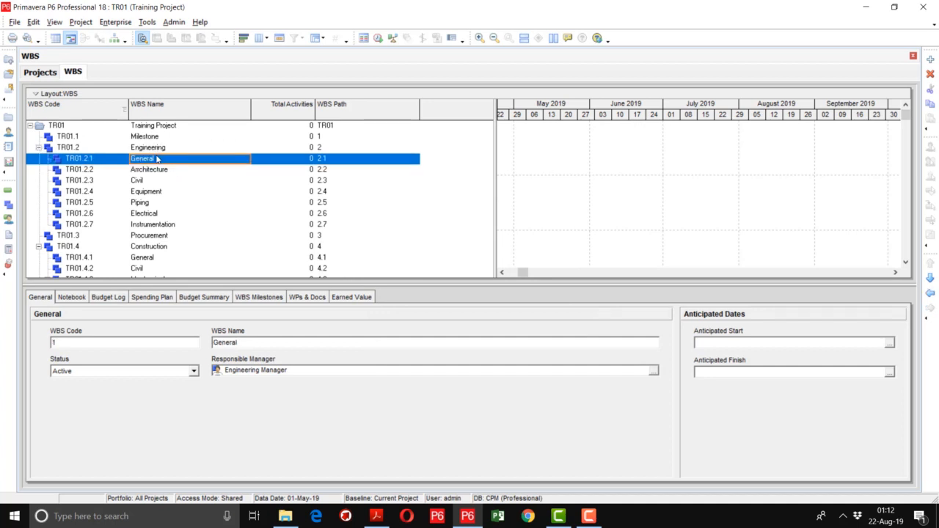
click(147, 171)
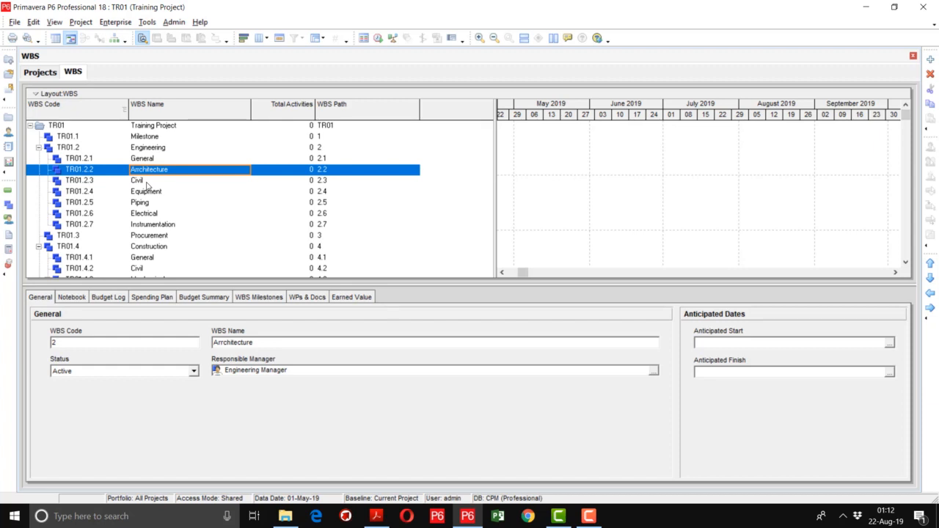
click(147, 181)
click(146, 191)
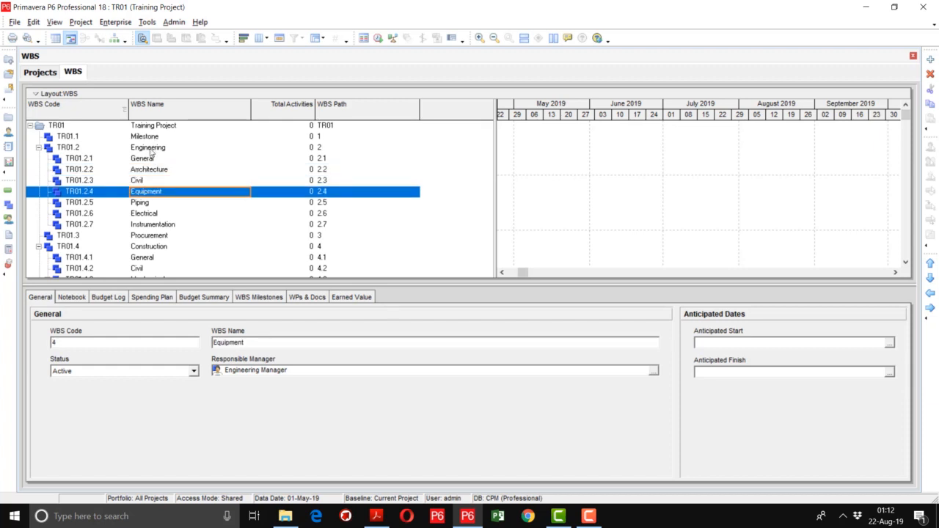
click(150, 150)
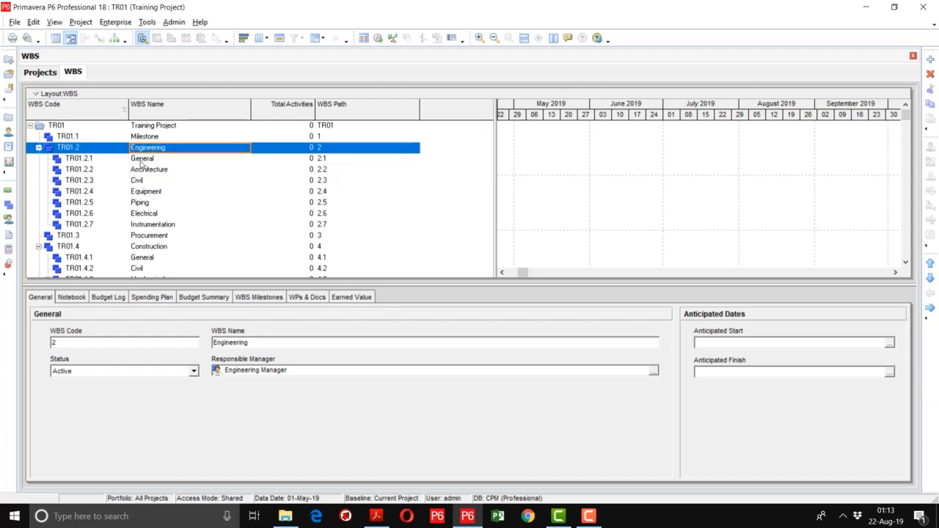
click(143, 160)
click(137, 170)
click(137, 192)
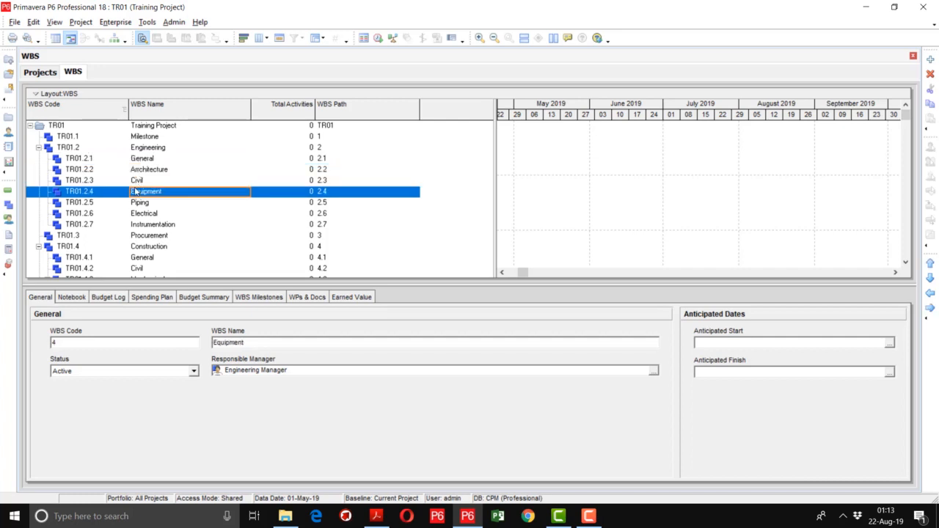
click(137, 203)
click(136, 214)
click(136, 225)
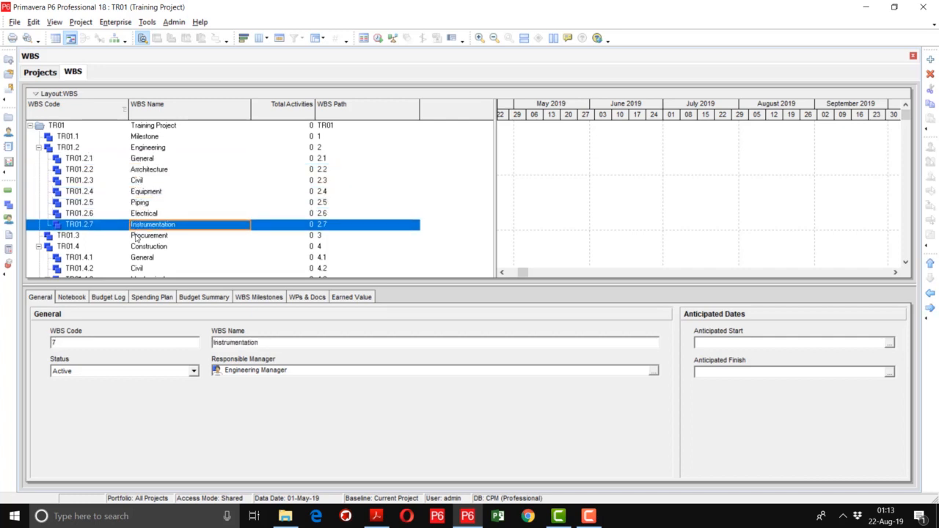
Step: Assign Procurement Manager as the responsible manager of the Procurement element
click(147, 235)
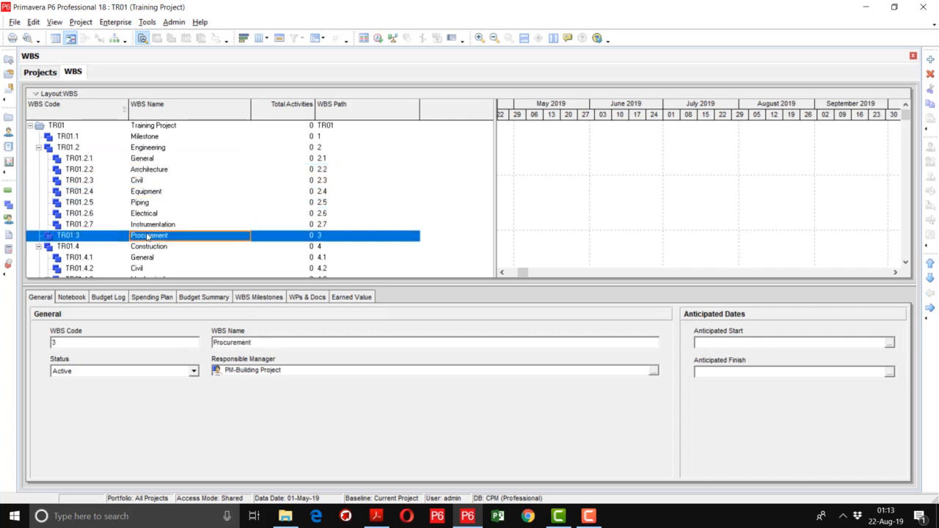
click(300, 369)
click(653, 371)
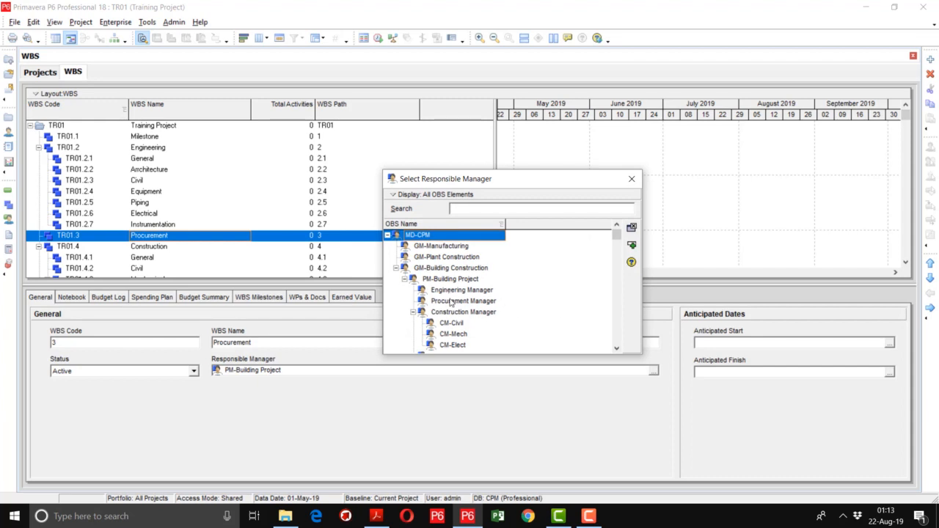
double_click(452, 301)
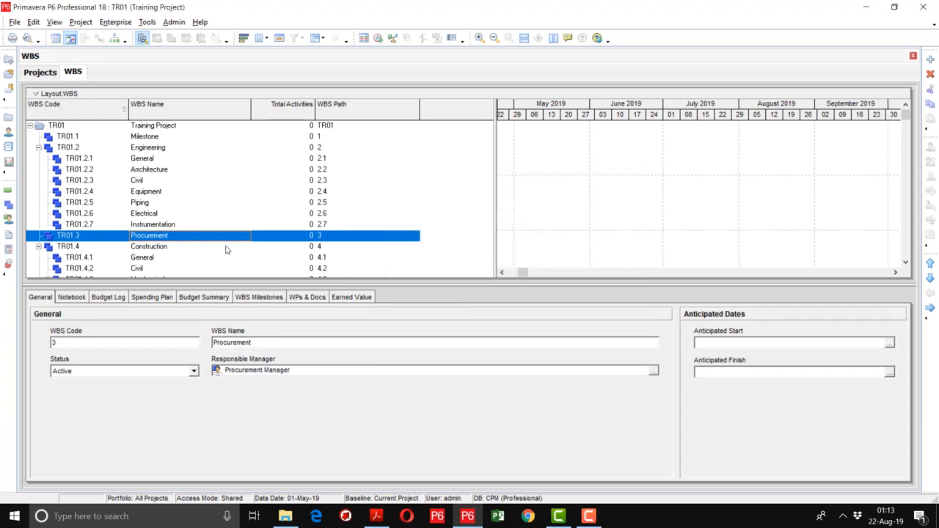
Step: Assign Construction Manager as responsible manager of the Construction element and all WBS elements within it
click(174, 251)
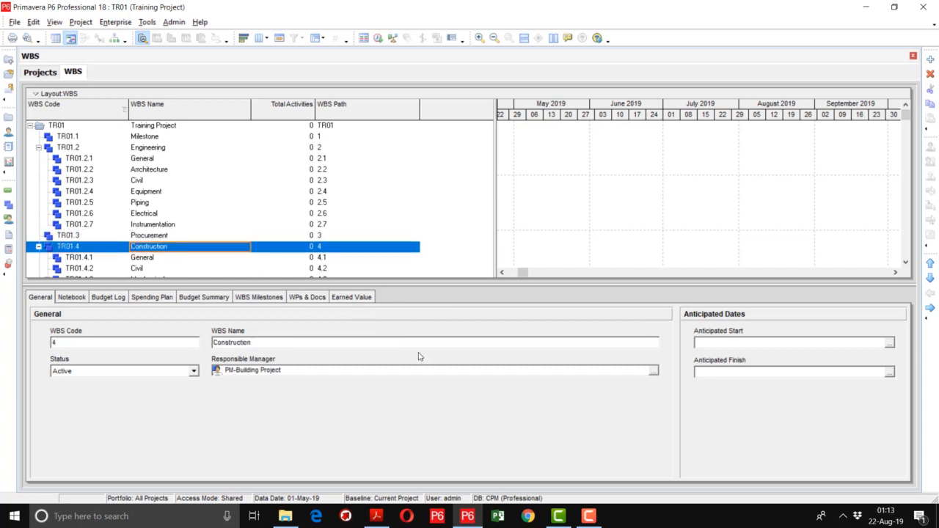
click(653, 371)
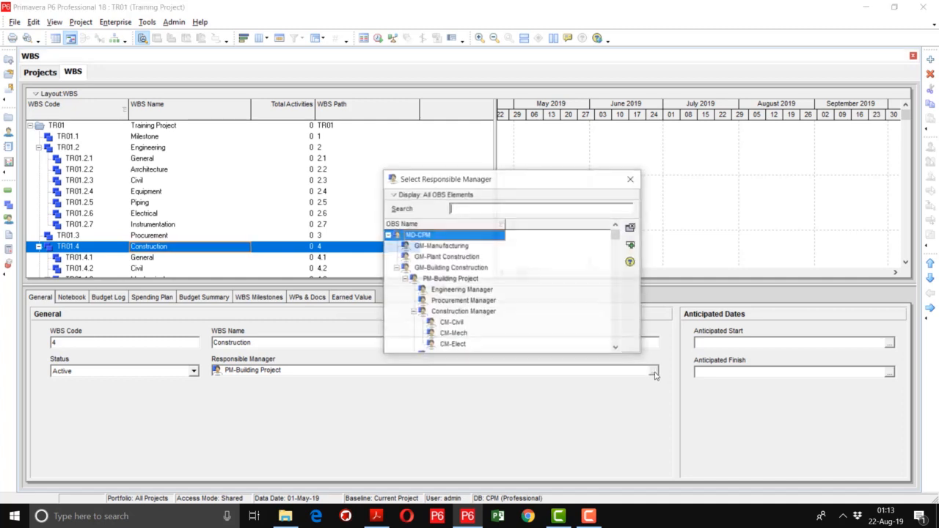
double_click(484, 315)
click(459, 284)
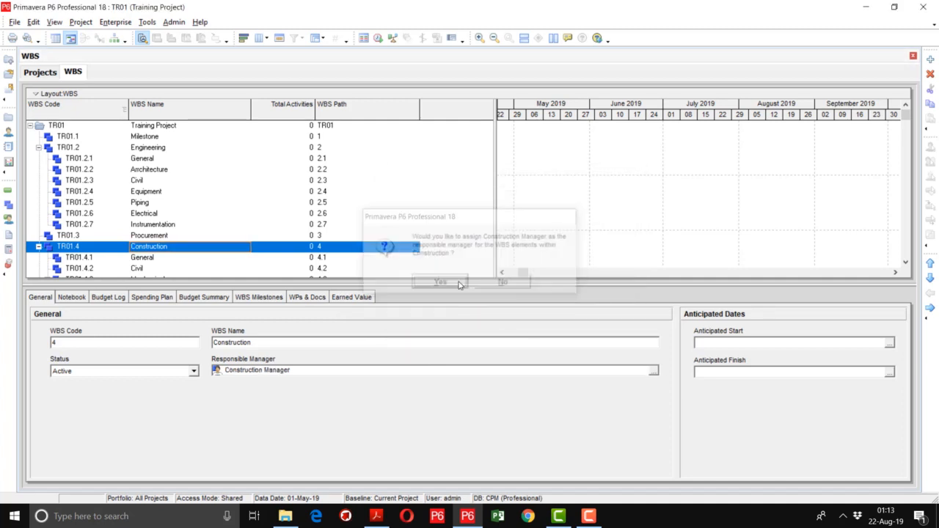
Step: Review the elements under Construction and check the responsible manager of its General element
click(906, 263)
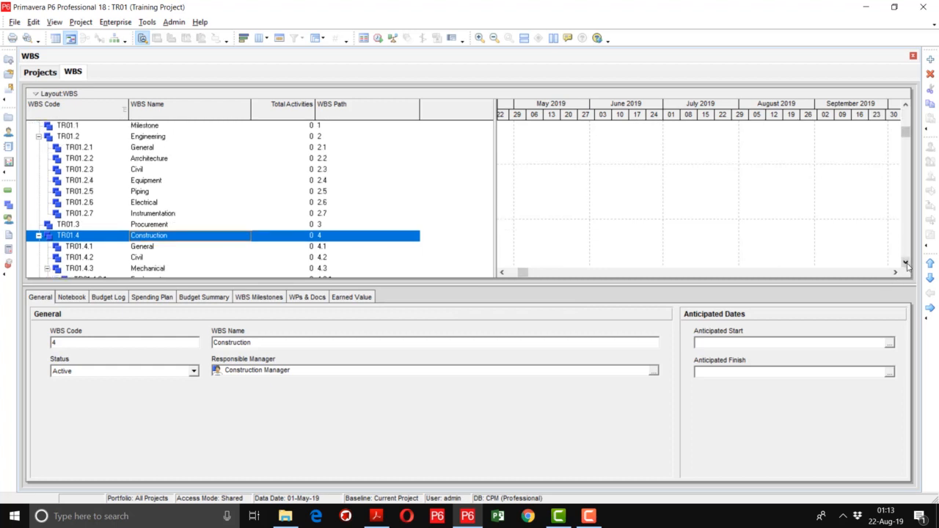
click(906, 262)
click(906, 263)
click(906, 262)
click(906, 263)
click(907, 262)
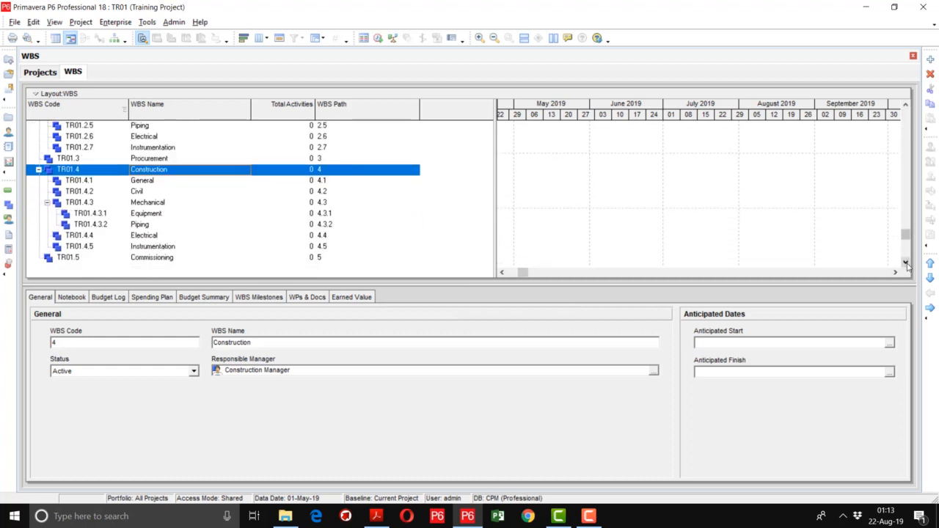
click(156, 183)
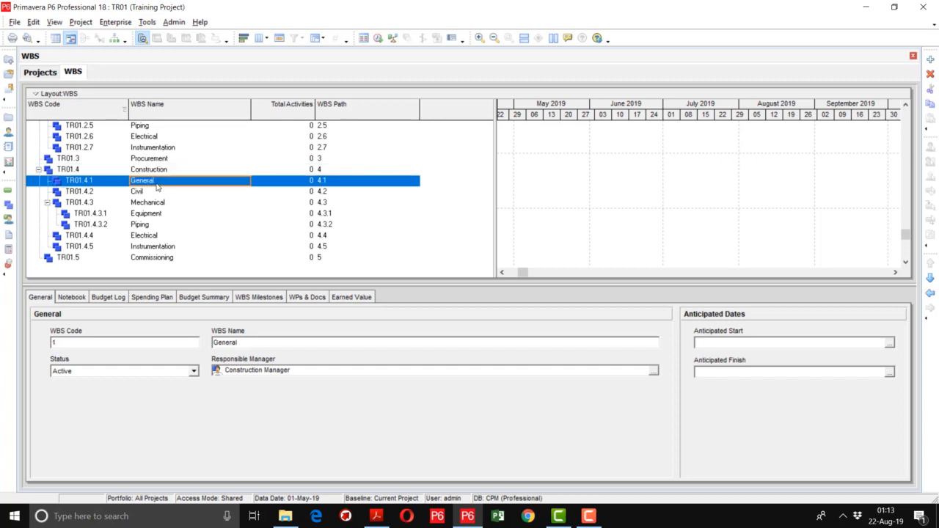
click(165, 174)
click(154, 180)
Step: Assign CM-Civil as the responsible manager of Construction's Civil element
click(147, 193)
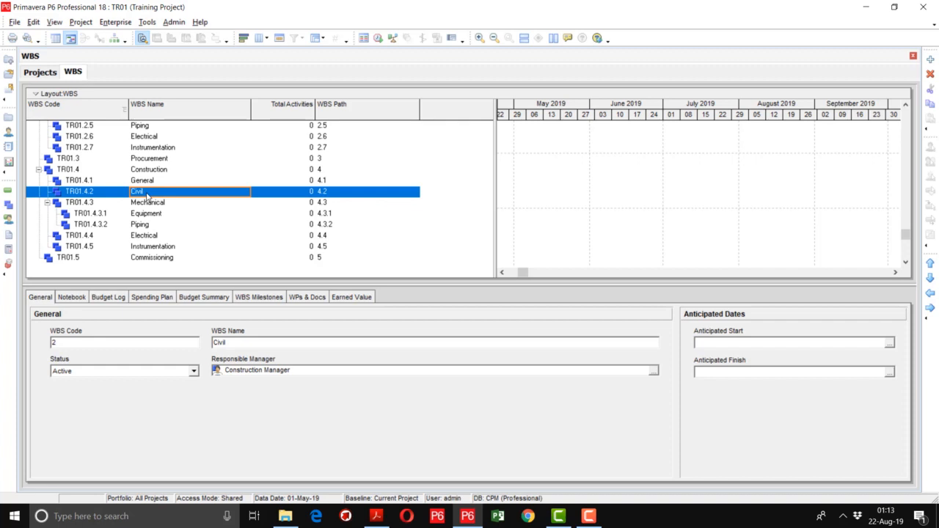
click(654, 371)
double_click(452, 321)
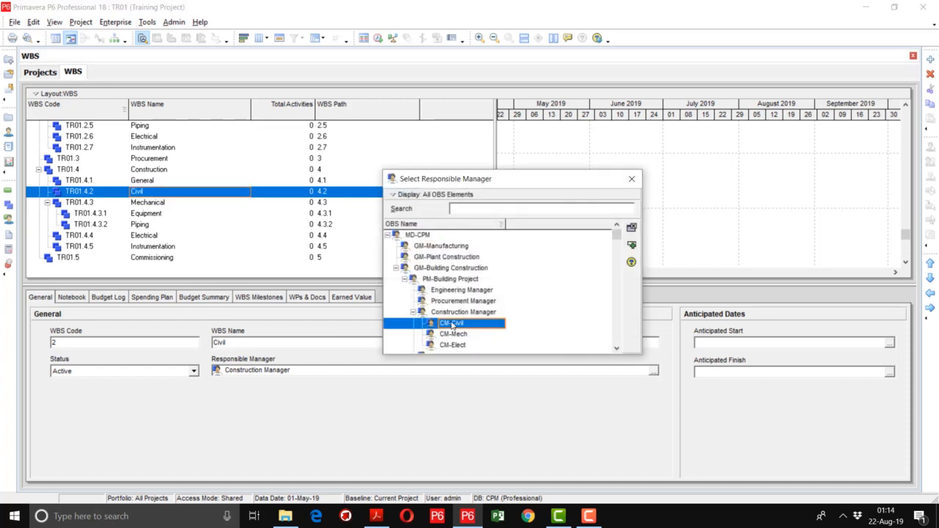
Step: Assign CM-Mech as responsible manager of Construction's Mechanical element and the WBS elements within it
click(165, 205)
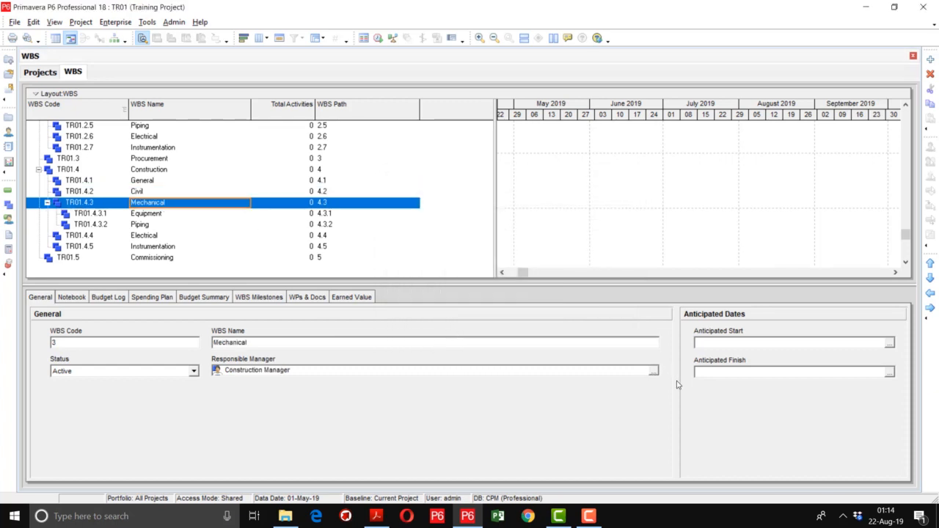
click(655, 372)
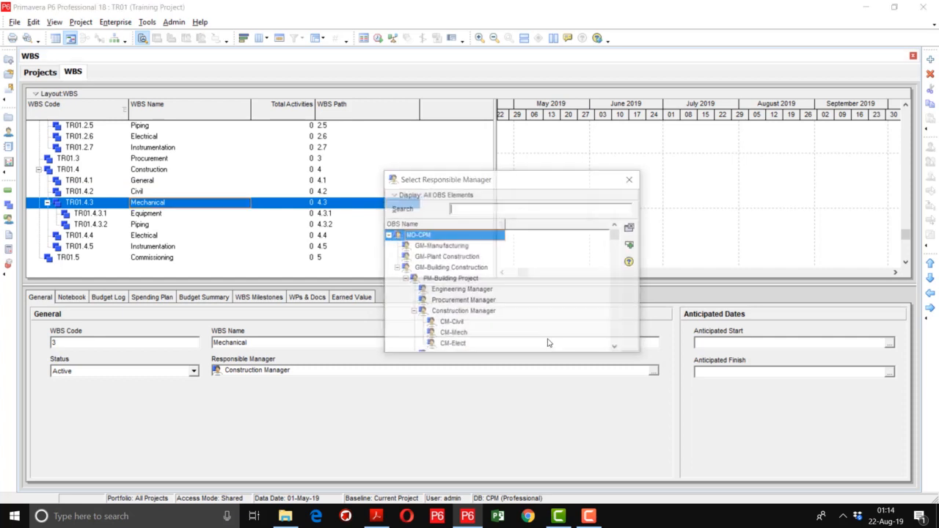
click(452, 336)
double_click(452, 335)
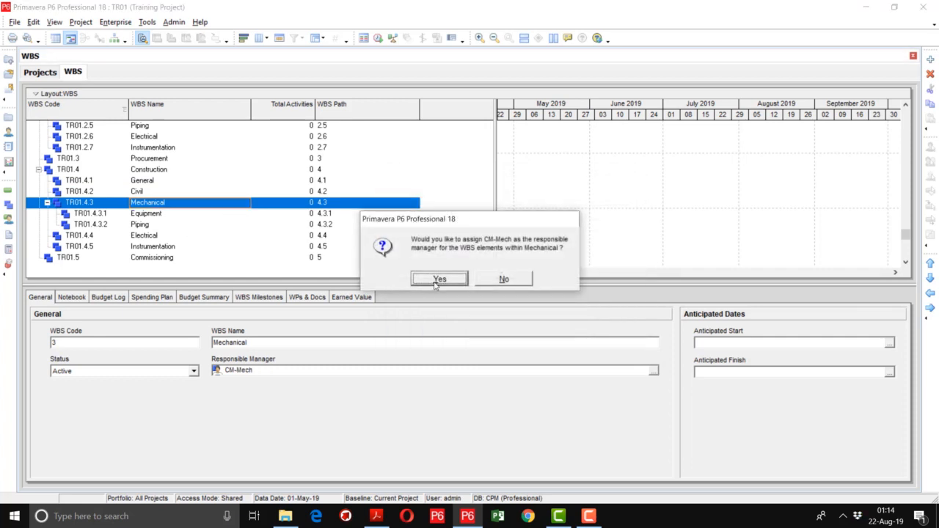
click(436, 281)
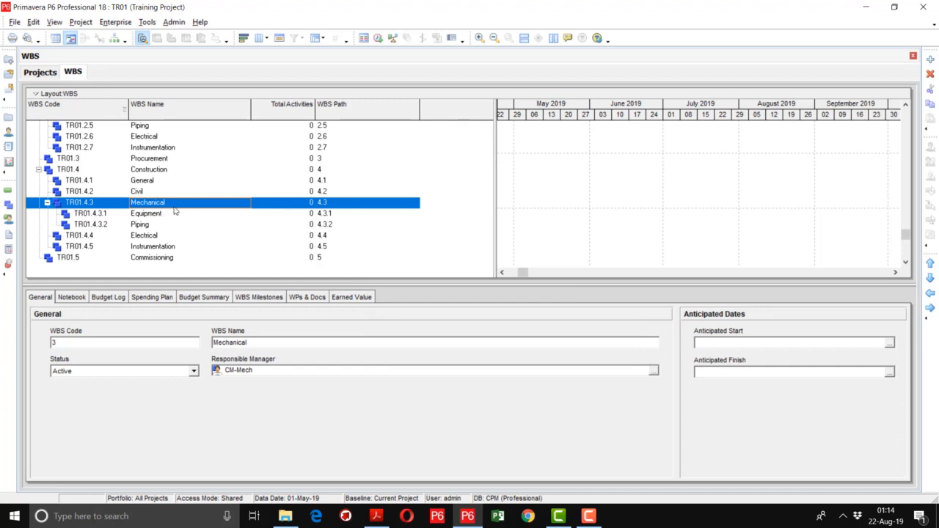
Step: Assign CM-Elect as the responsible manager of Construction's Electrical element
click(150, 237)
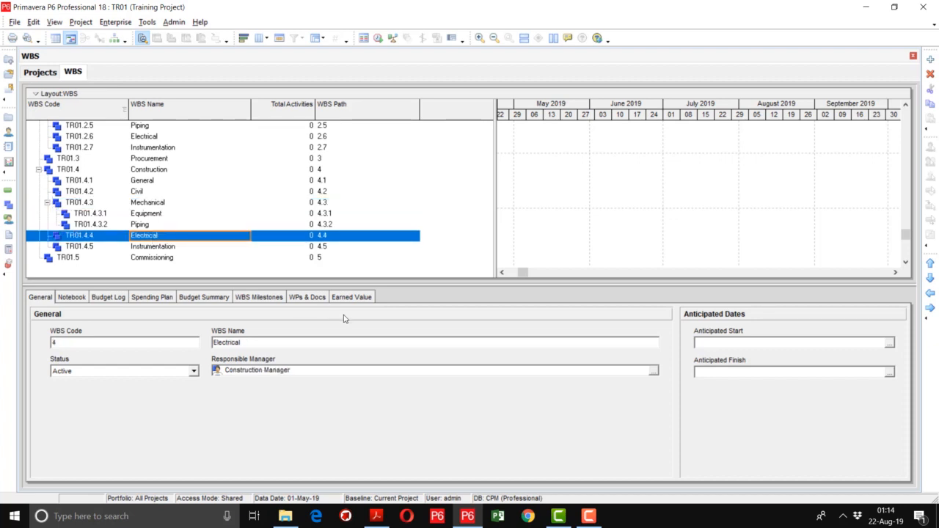
click(654, 371)
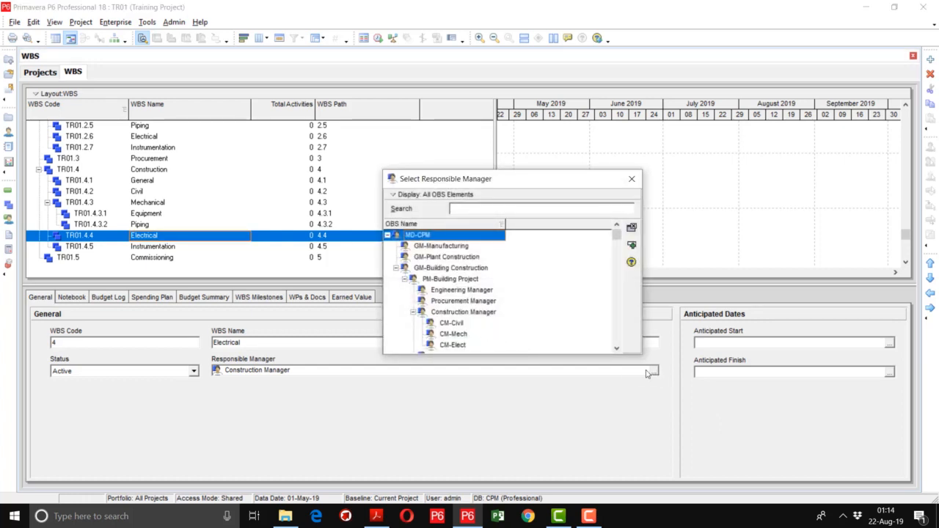
double_click(477, 345)
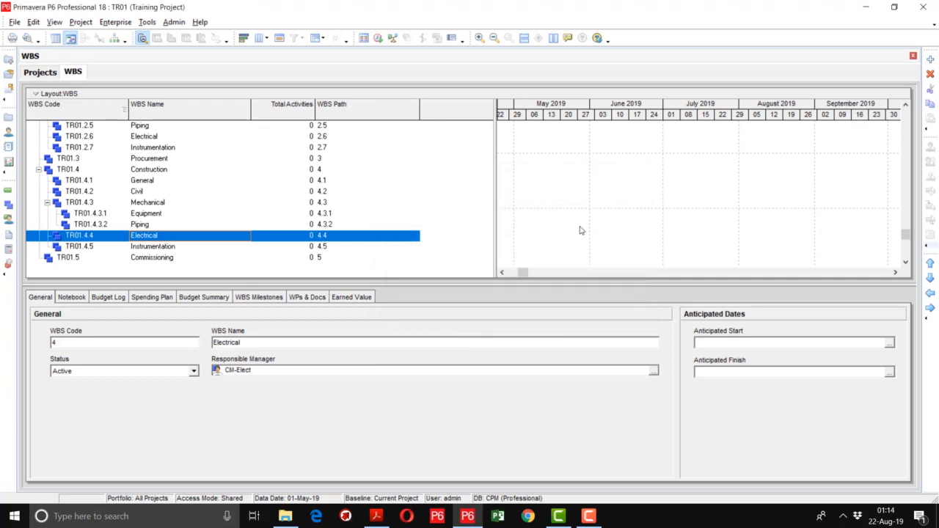
Step: Choose a responsible manager from the OBS elements for Construction's Instrumentation element
click(185, 248)
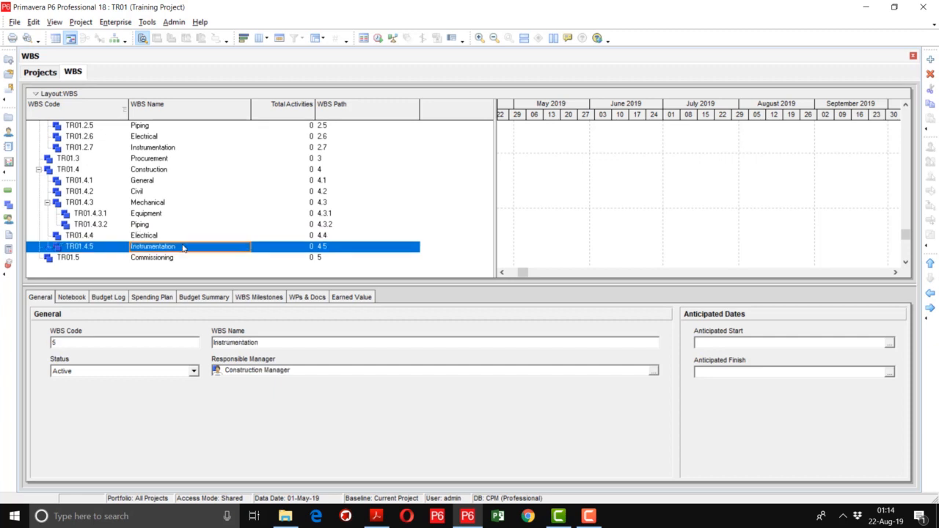
click(657, 375)
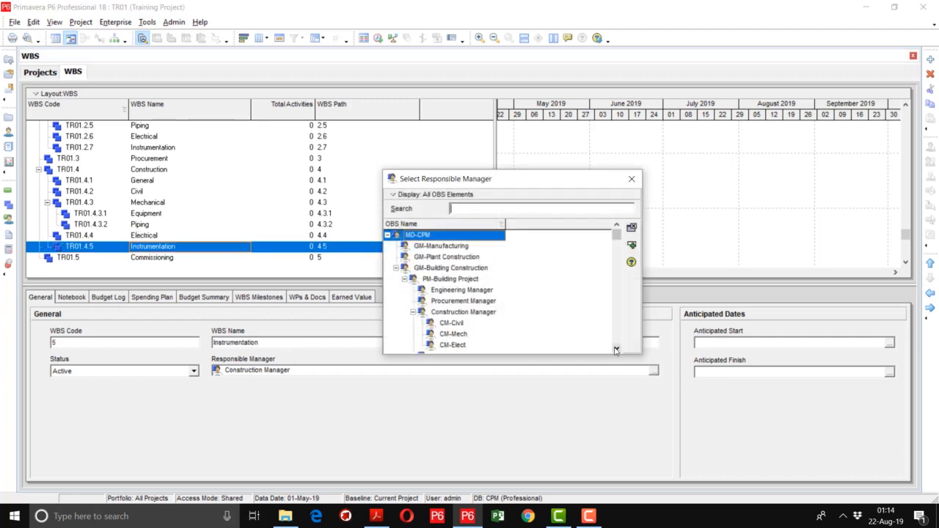
click(616, 350)
click(453, 338)
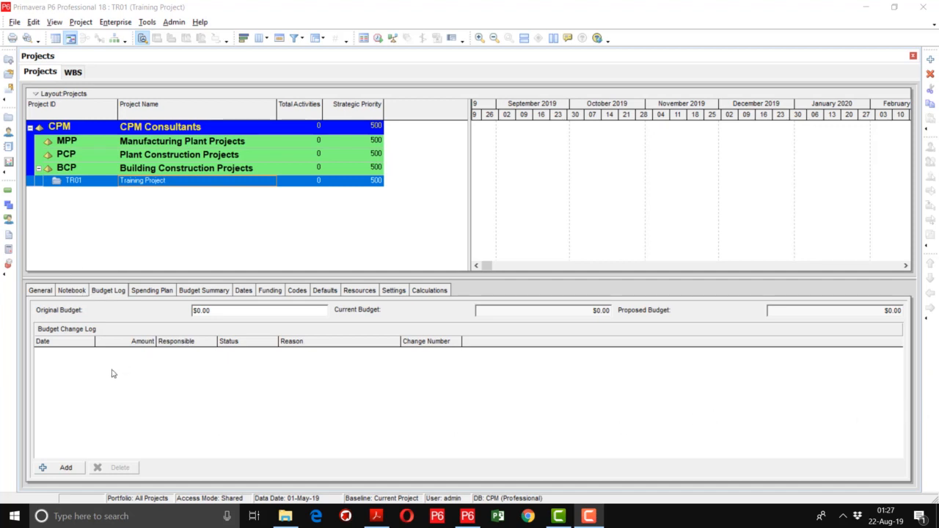
Step: Set the Training Project's original budget to $50,000,000 in its budget log
drag(242, 311, 166, 310)
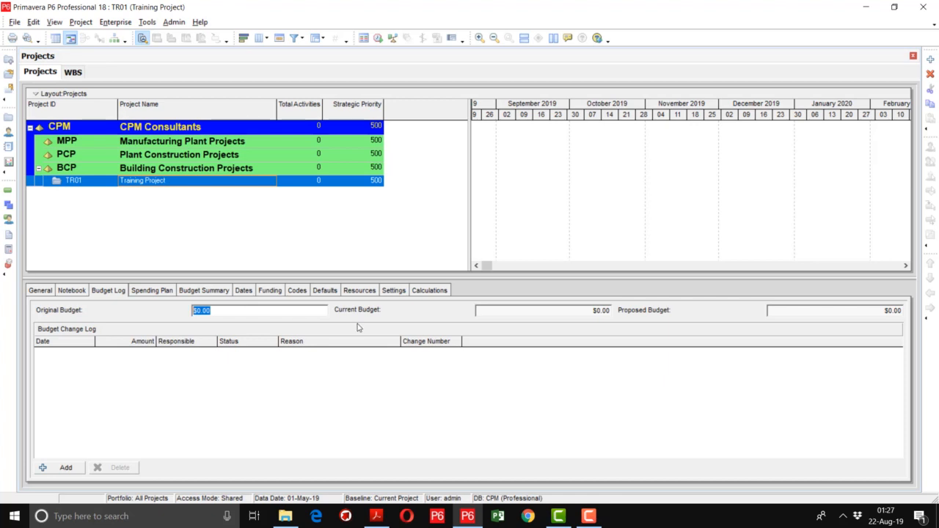
text(5)
text(0,000,00)
text(0)
key(Return)
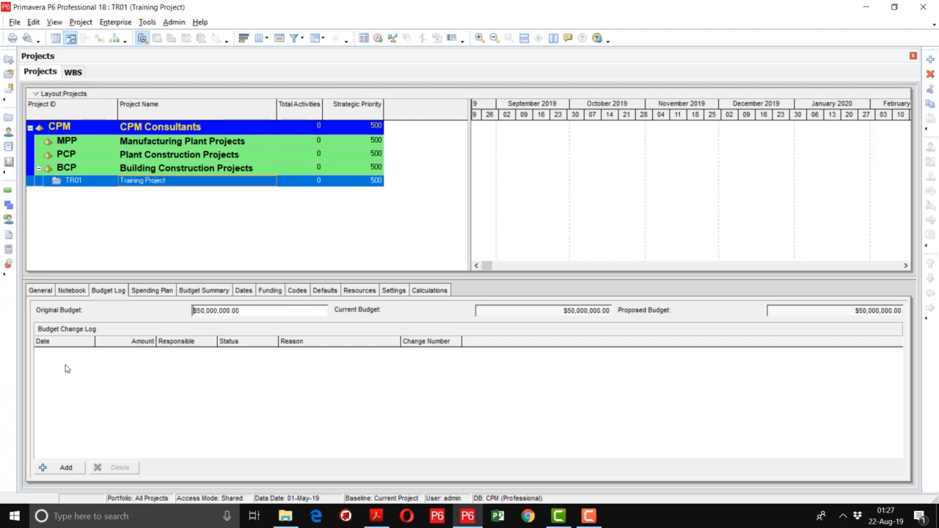
Step: Add a $500,000 change to the Training Project's budget change log and review the original and current budgets
click(65, 468)
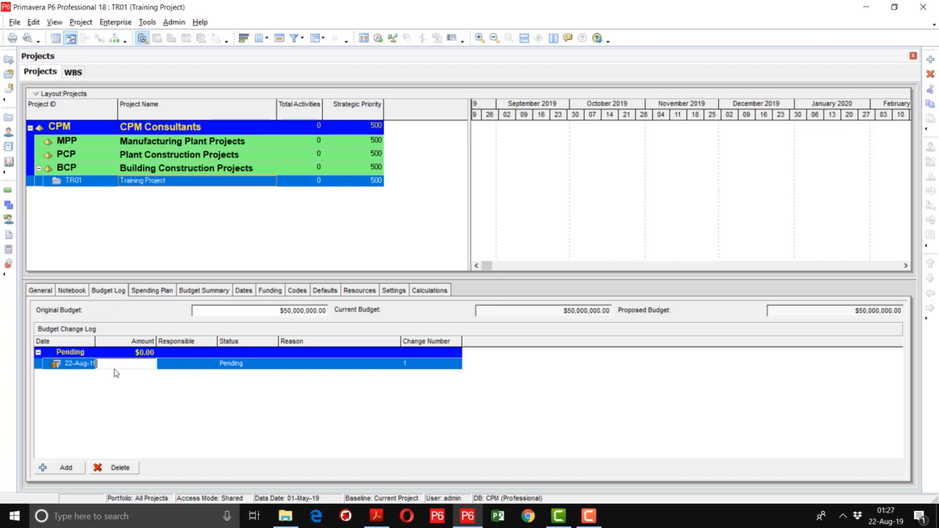
text(500000)
key(Return)
click(277, 310)
drag(248, 311, 177, 310)
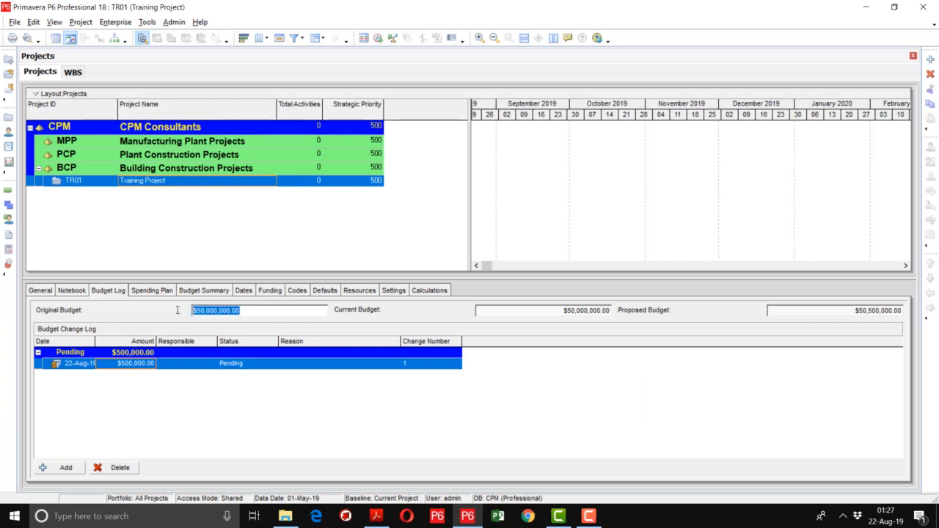
click(557, 310)
drag(557, 311, 463, 310)
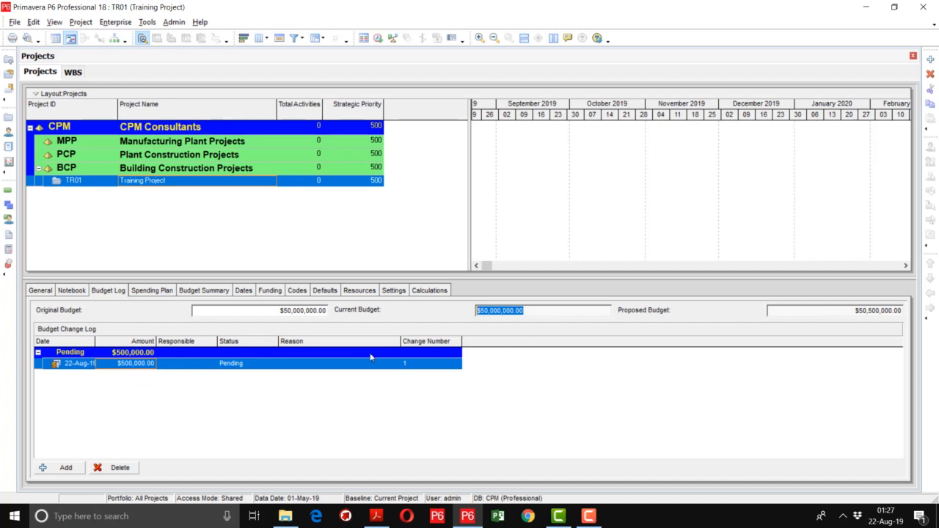
Step: Set the status of the $500,000 budget change to Approved and check the current and original budgets
click(255, 367)
click(256, 366)
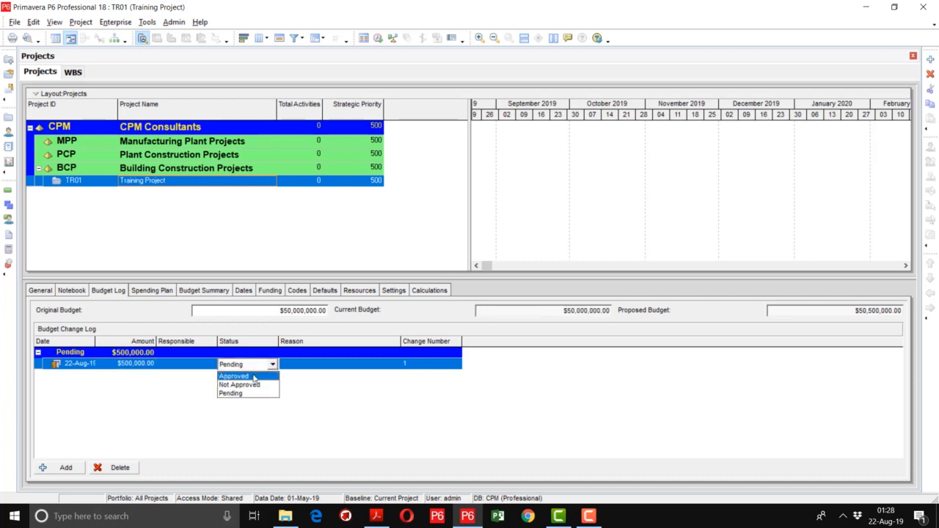
click(254, 376)
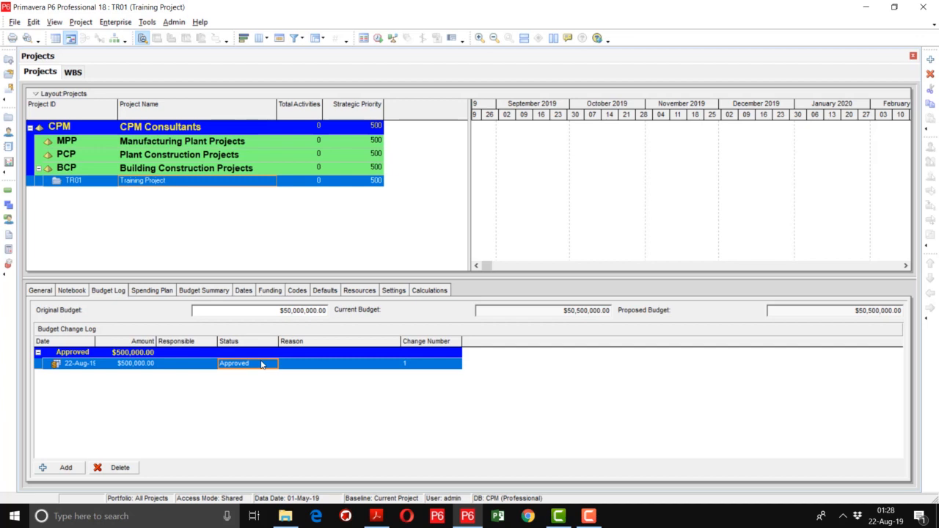
click(523, 310)
drag(532, 311, 463, 310)
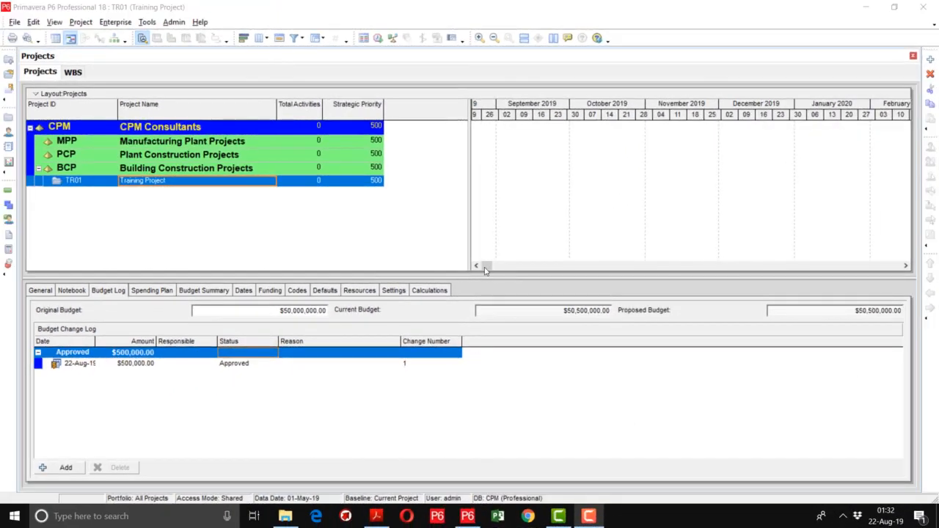
click(277, 311)
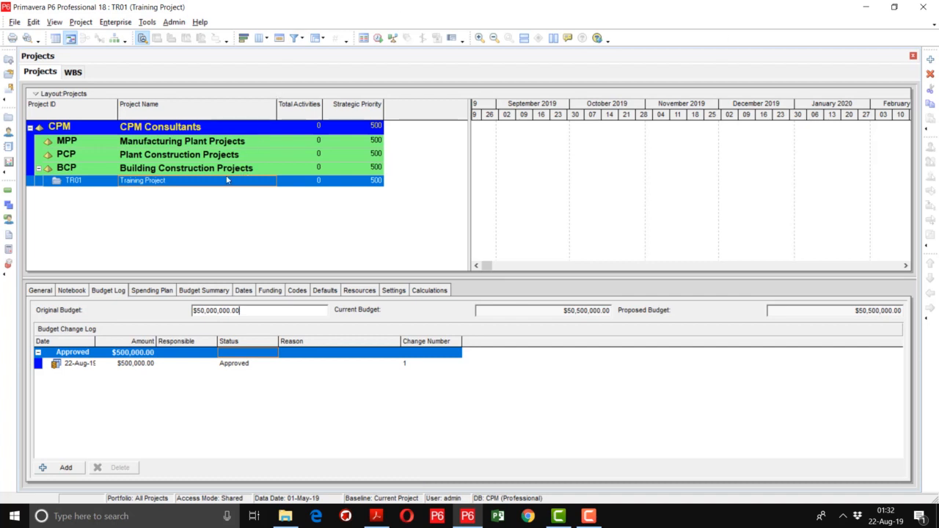
Step: Open the column customization for the Training Project's WBS table and find "original budget" among the available options
click(8, 207)
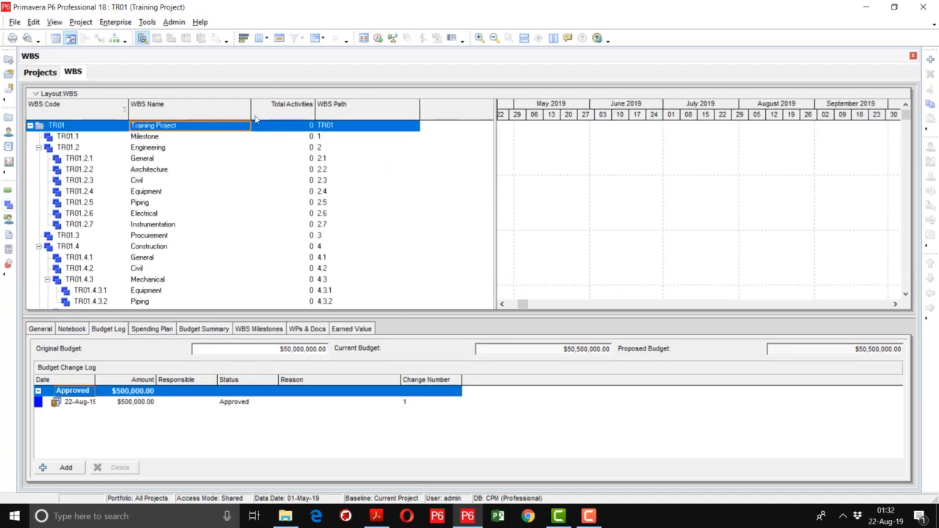
right_click(379, 118)
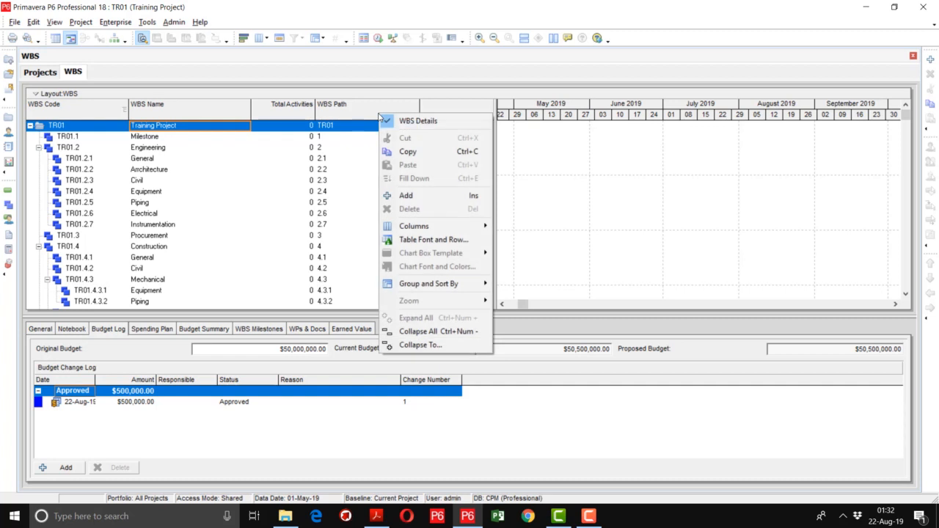
mouse_move(412, 228)
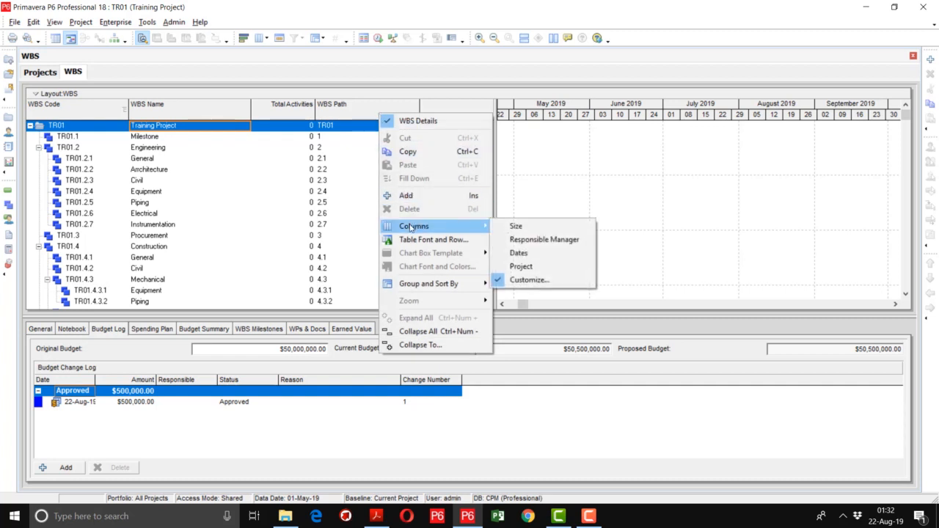
click(528, 281)
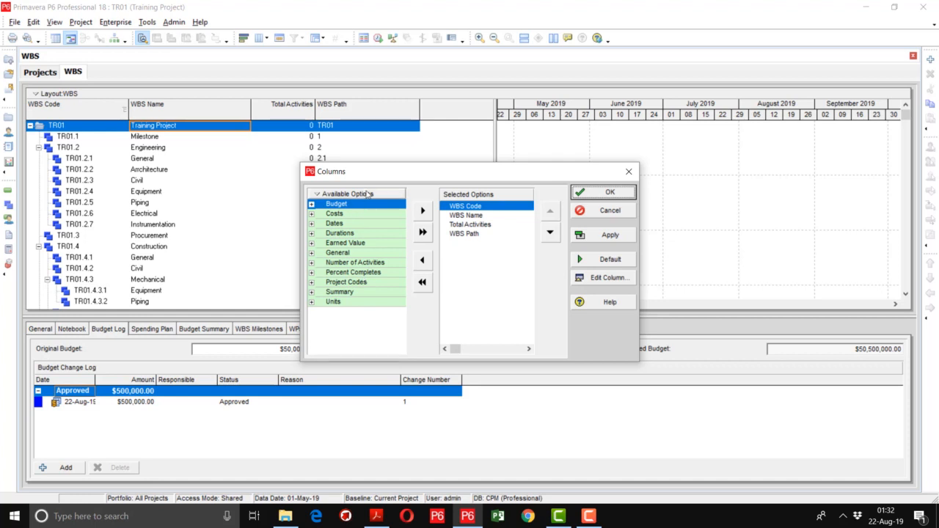
right_click(360, 196)
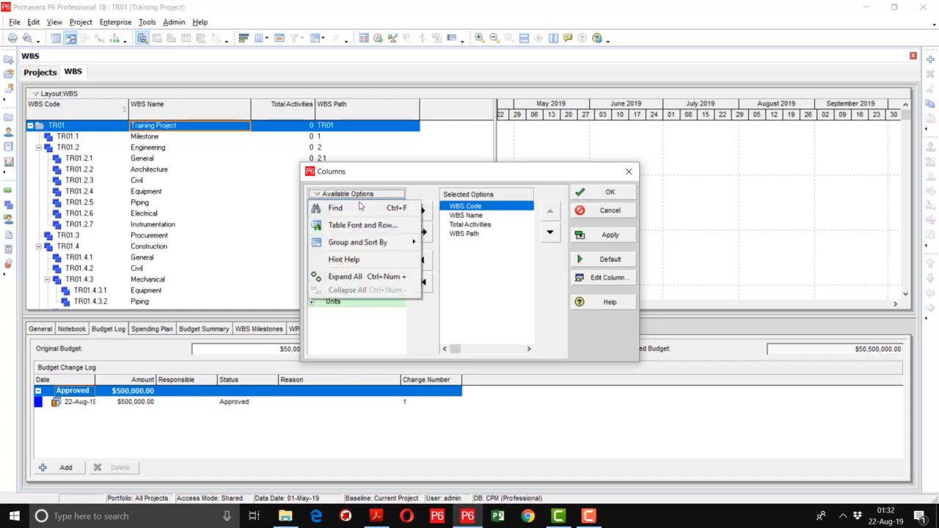
click(360, 206)
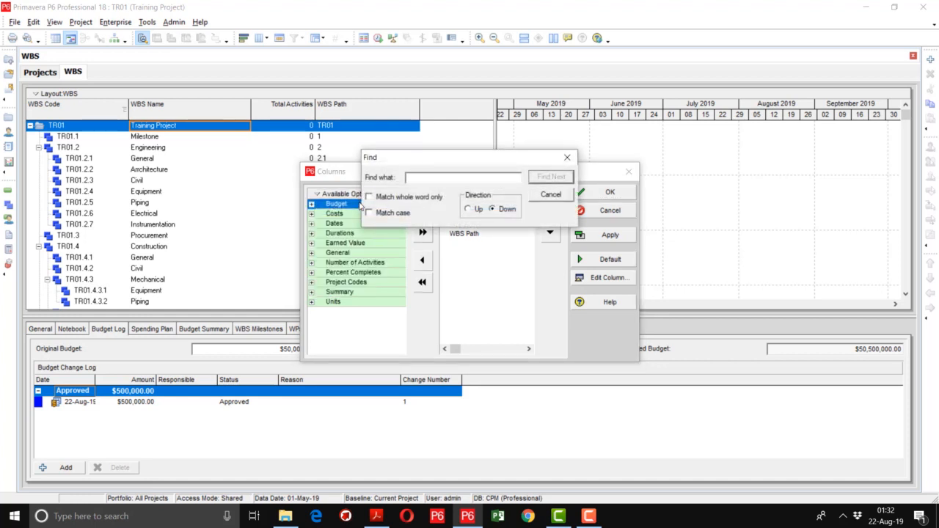
text(origi)
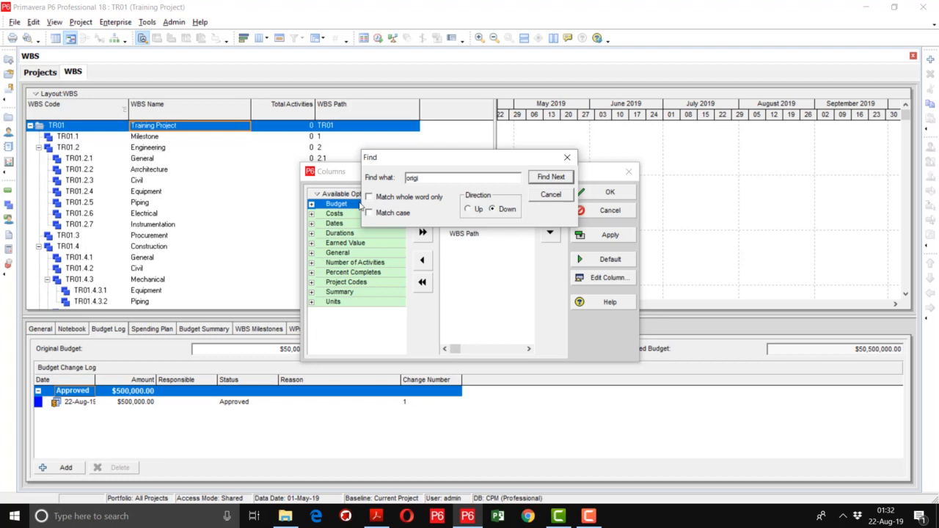
text(nal budget)
key(Return)
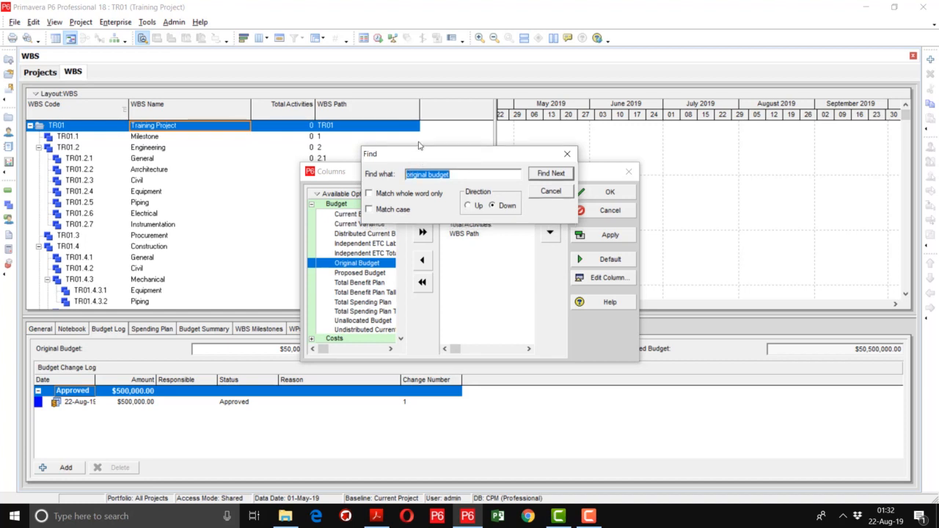
Step: Add the Original Budget column after WBS Path, and widen the column and the WBS table area to fit it
drag(423, 164, 407, 115)
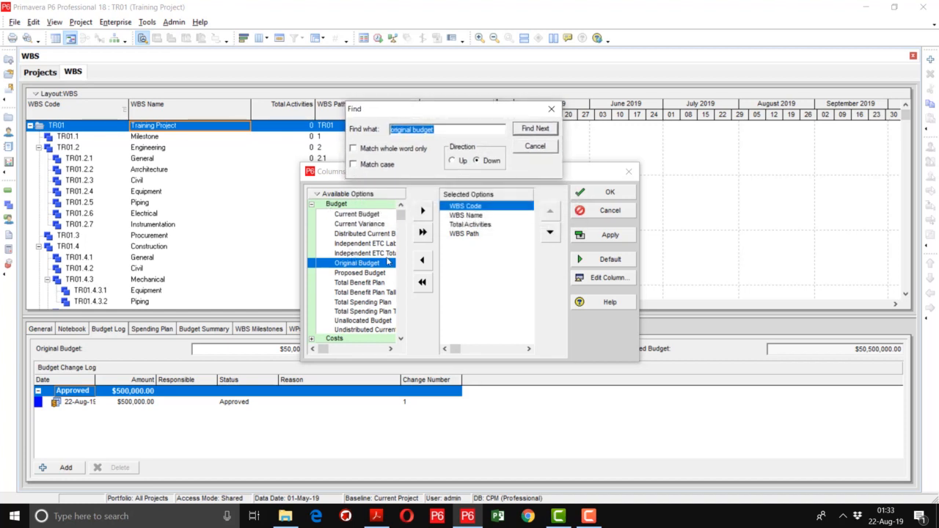
click(468, 233)
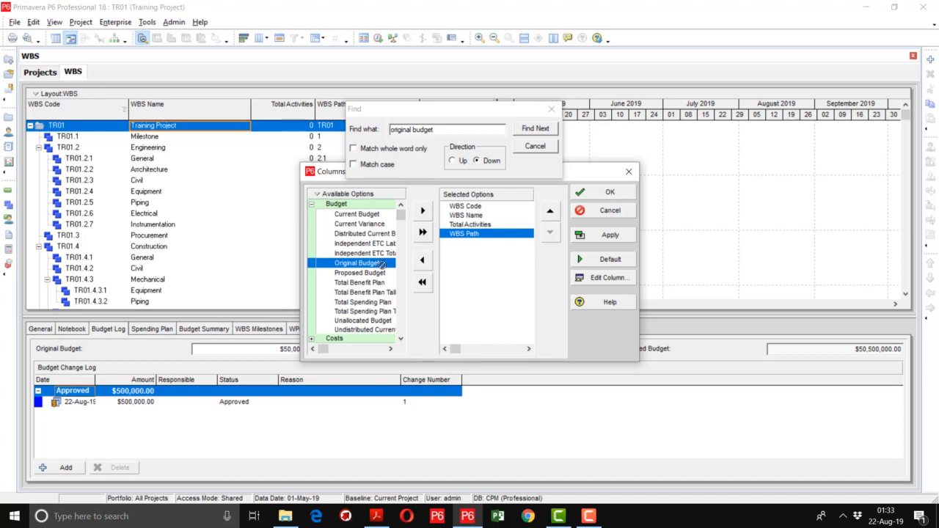
drag(411, 258, 478, 258)
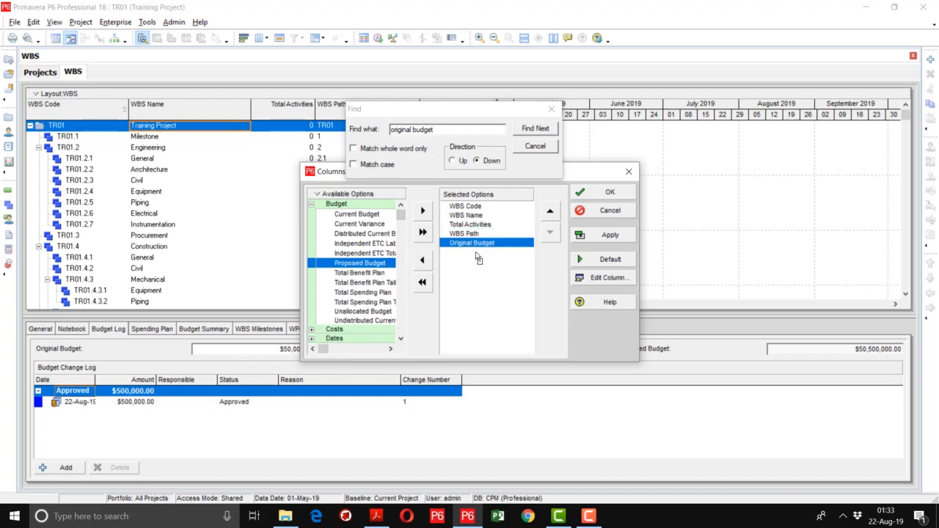
click(606, 192)
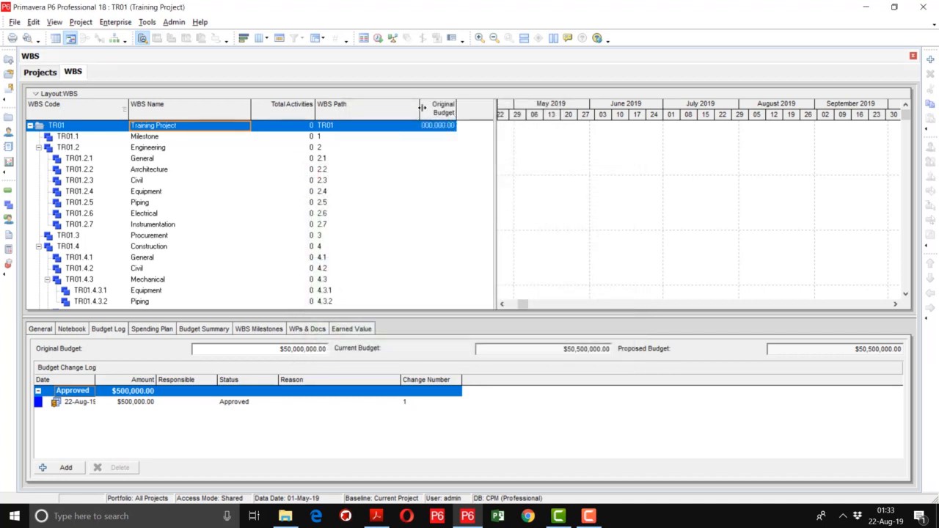
drag(457, 111, 476, 111)
drag(493, 161, 577, 170)
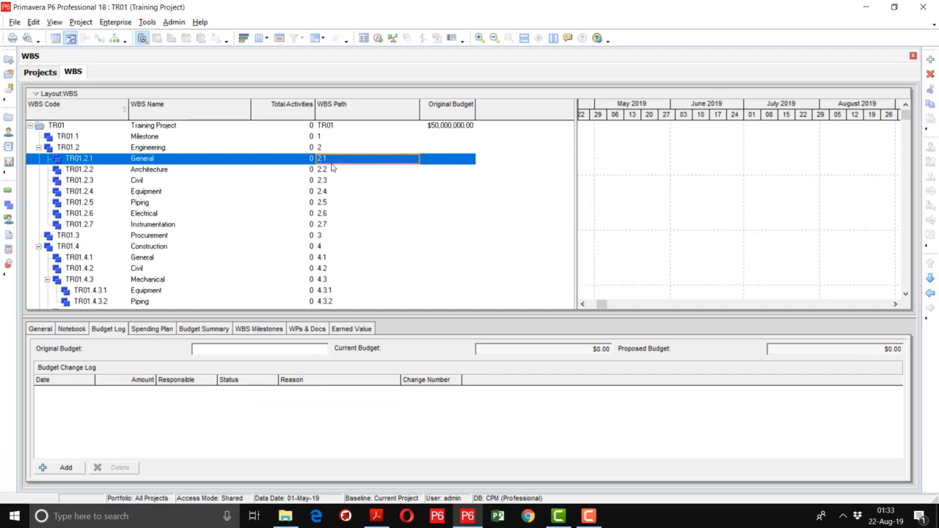
Step: Set the original budget to $600,000 for Engineering and $50,000 for its General element
click(444, 148)
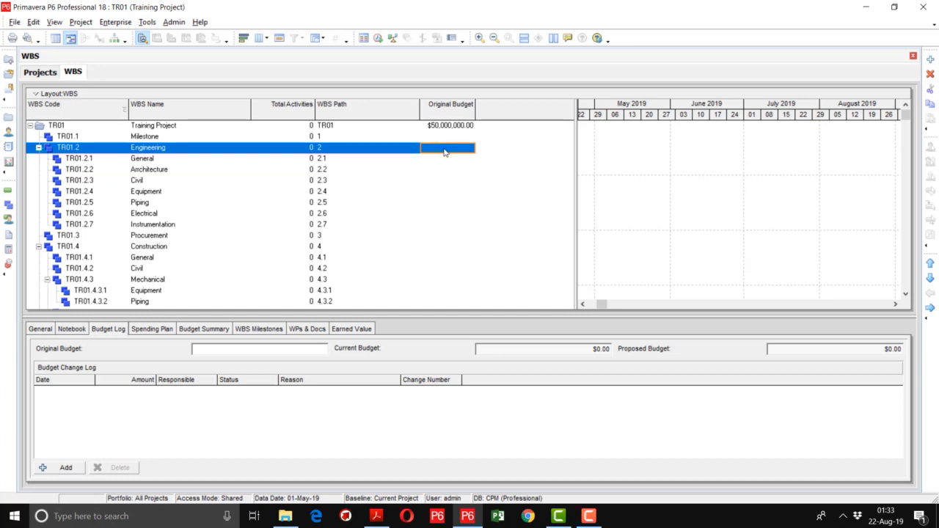
click(463, 152)
text(600000)
key(Return)
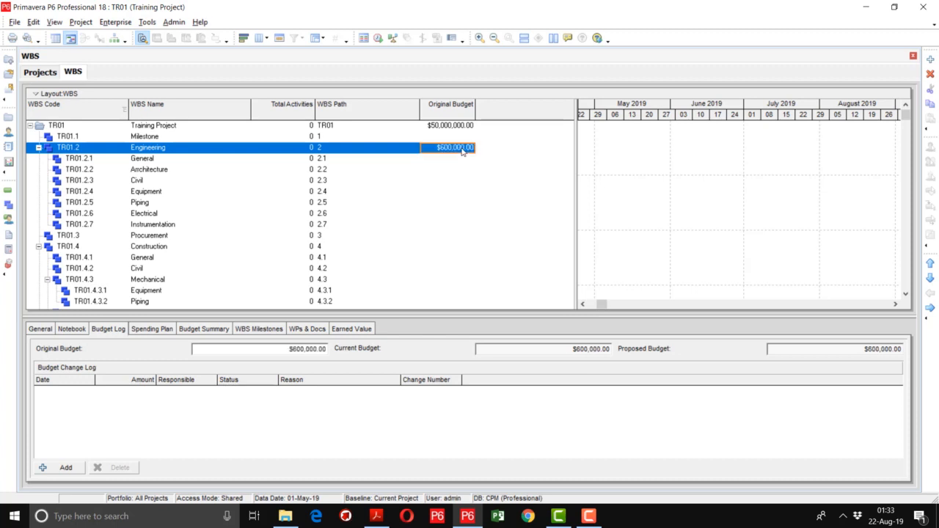
key(Down)
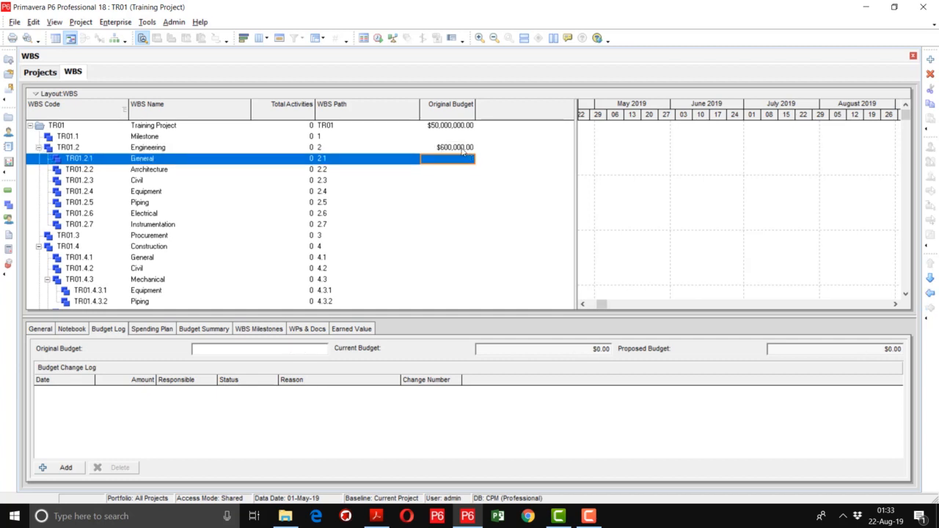
text(50000)
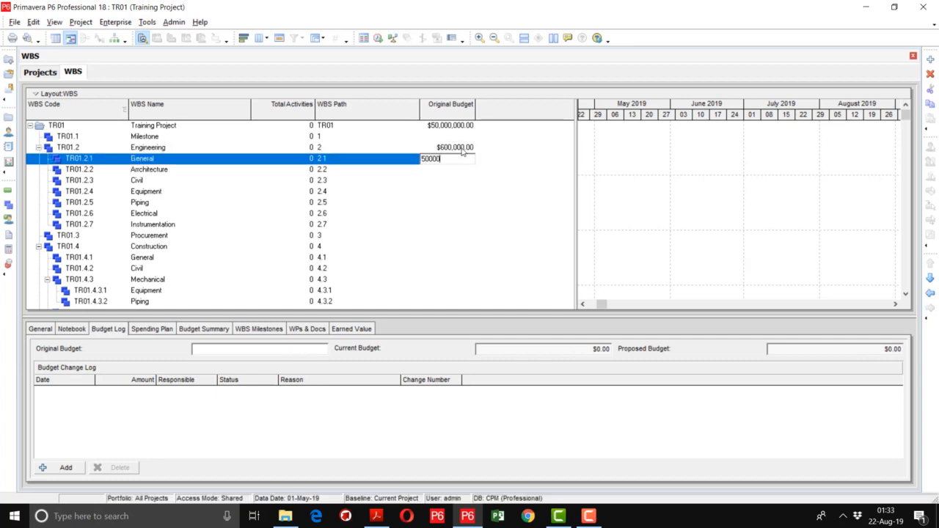
key(Return)
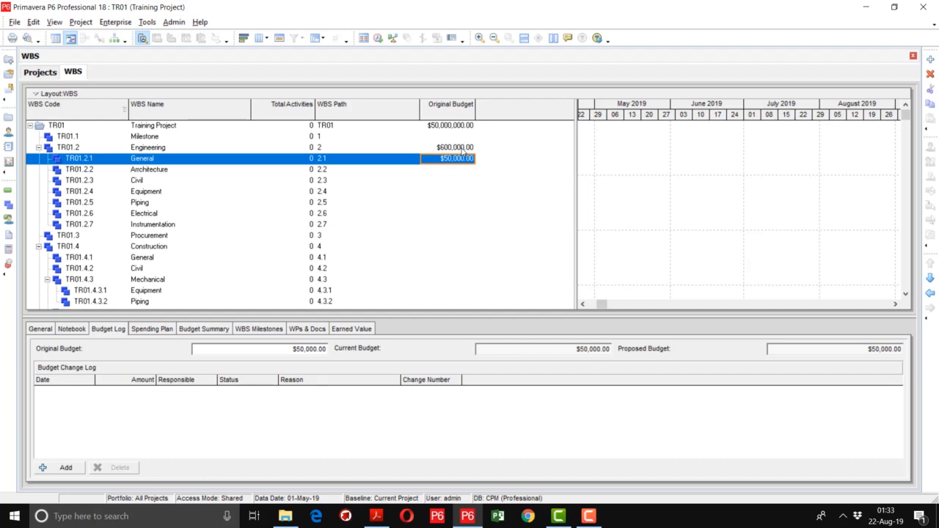
Step: Set the original budget to $100,000 for Engineering's Architecture element and $50,000 for its Civil element
key(Down)
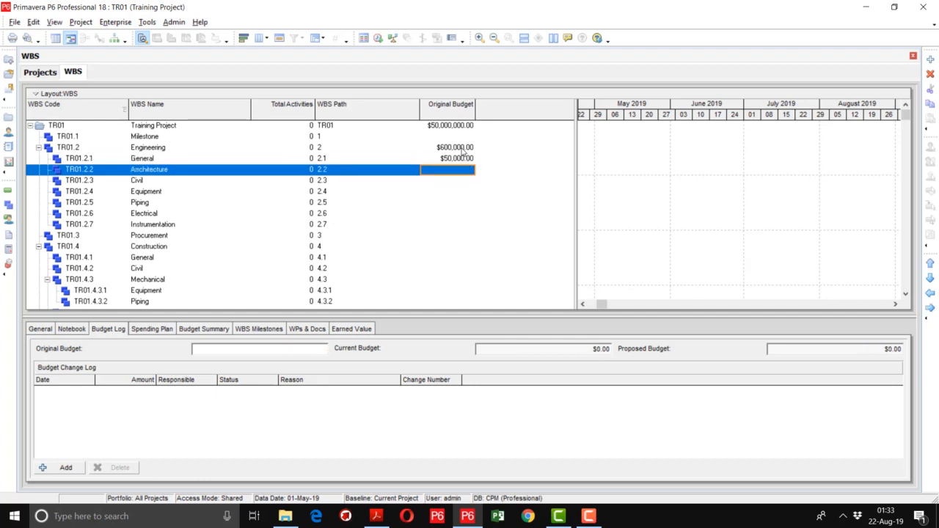
text(100000)
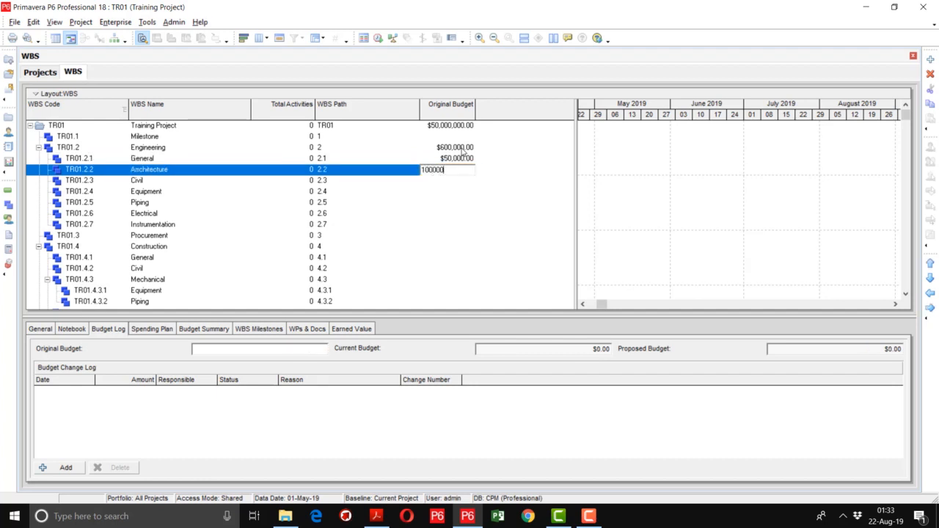
key(Return)
key(Down)
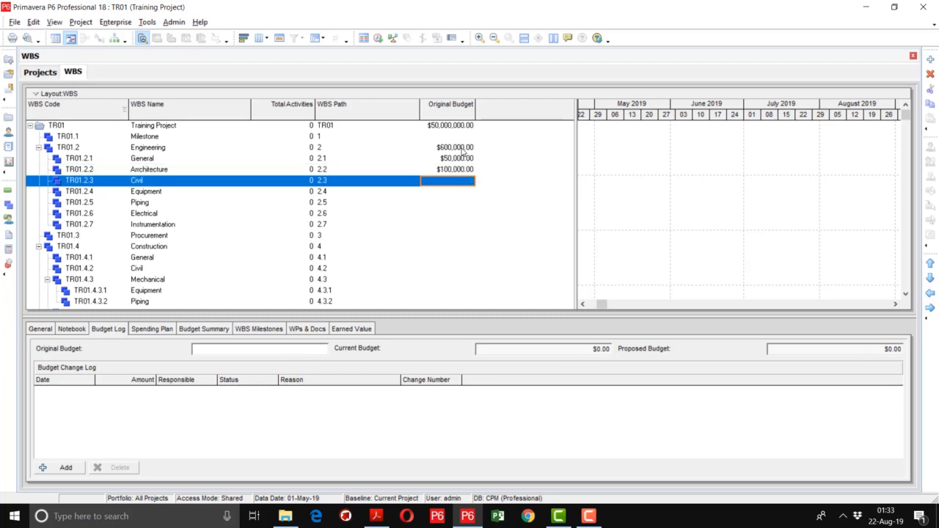
text(50000)
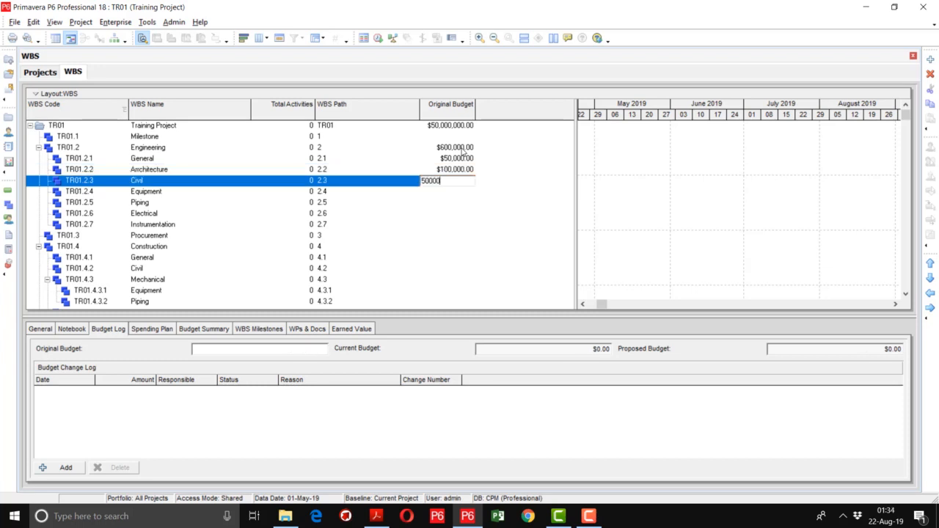
key(Return)
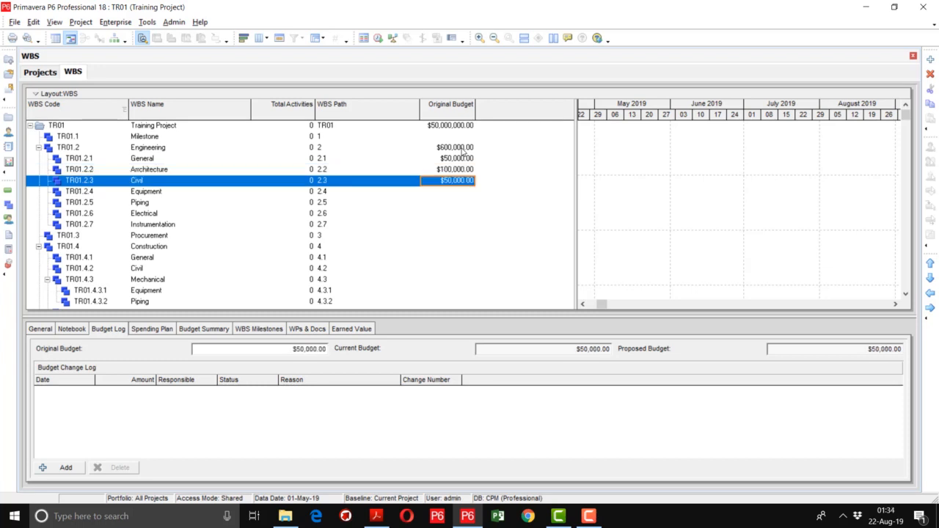
Step: Set the original budget to $100,000 each for Engineering's Equipment and Piping elements
key(Down)
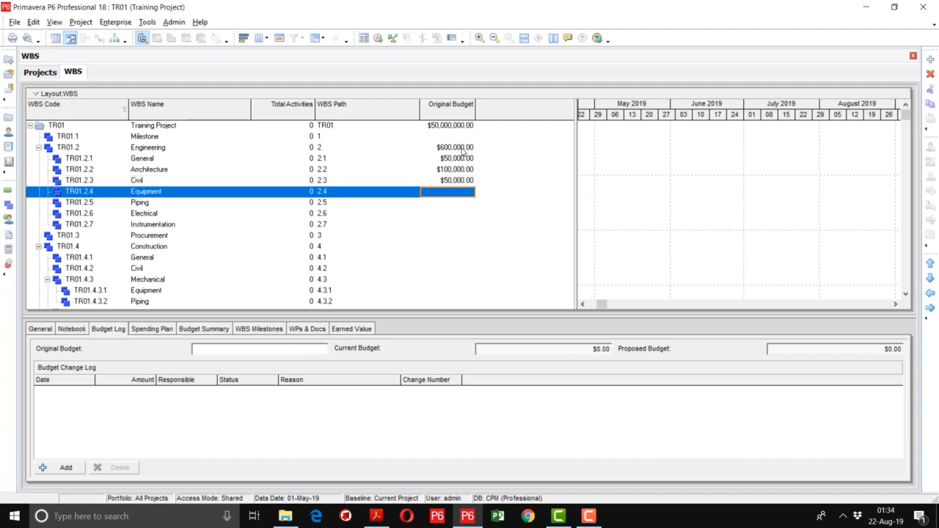
text(100000)
key(Return)
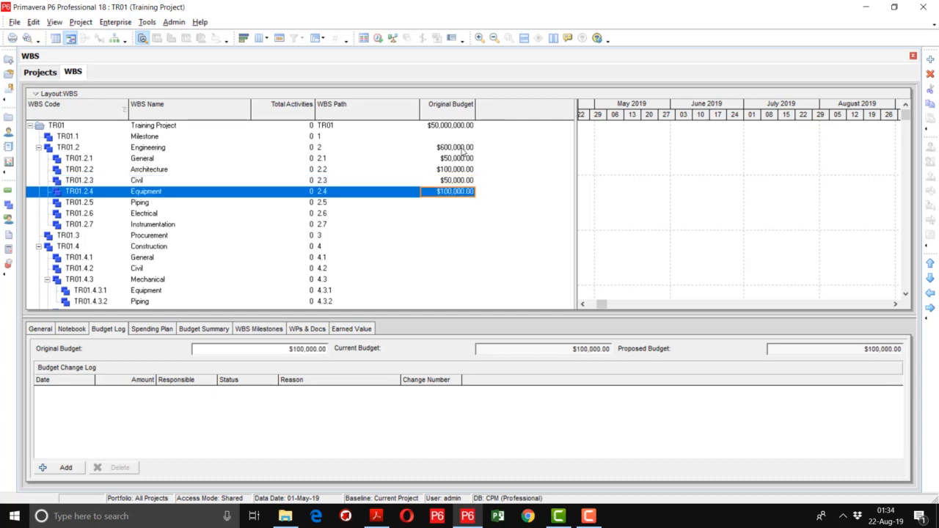
key(Down)
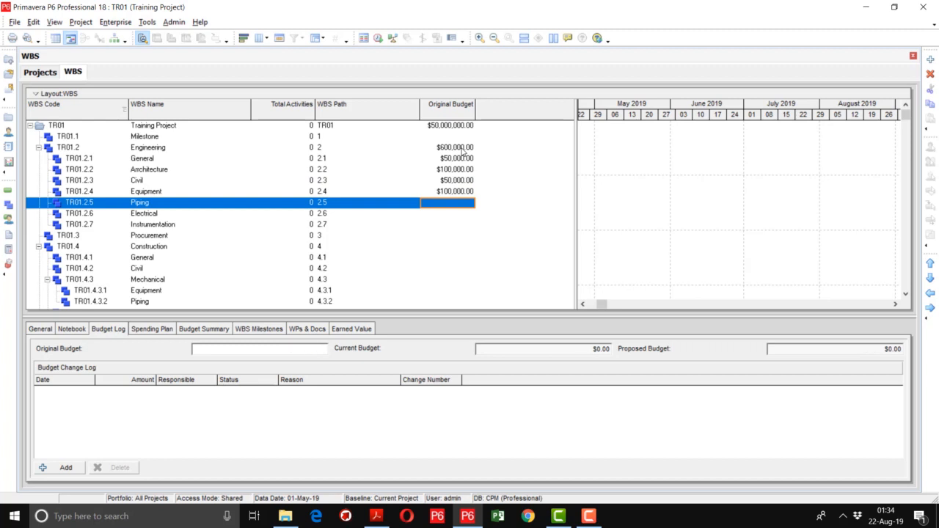
text(10,0)
text(0000)
key(Return)
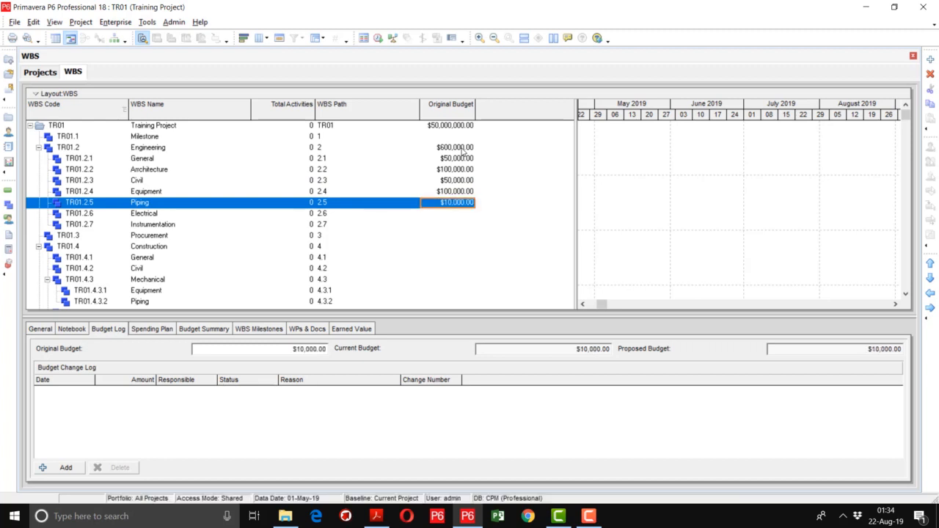
key(F2)
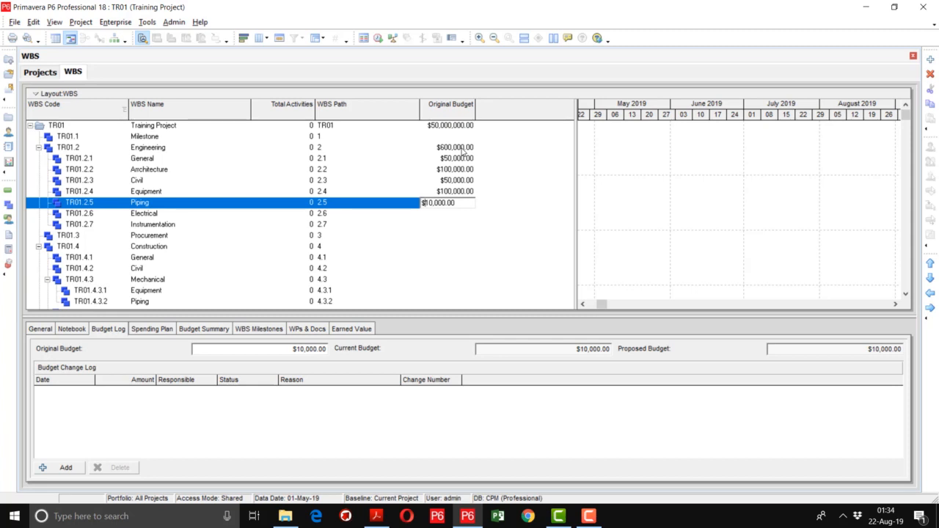
text(0)
key(Return)
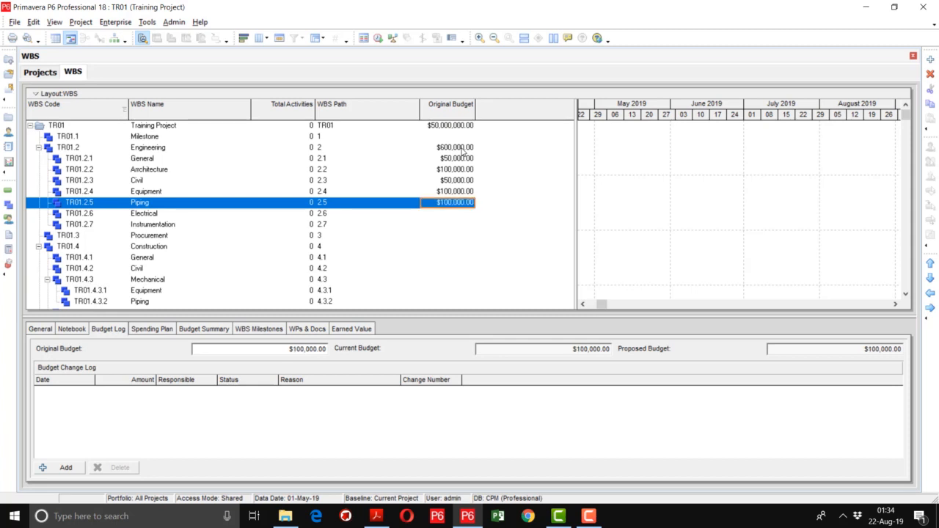
Step: Set the original budget to $100,000 each for Engineering's Electrical and Instrumentation elements
key(Down)
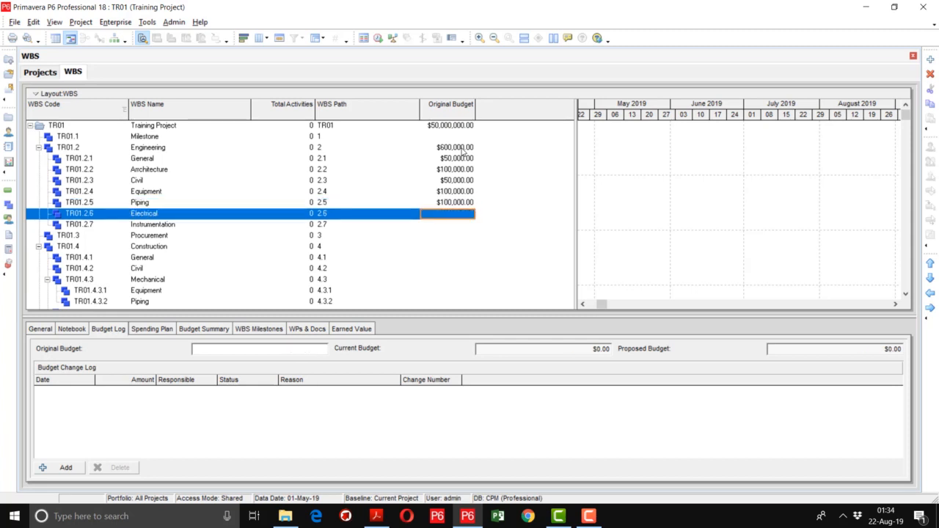
text(100000)
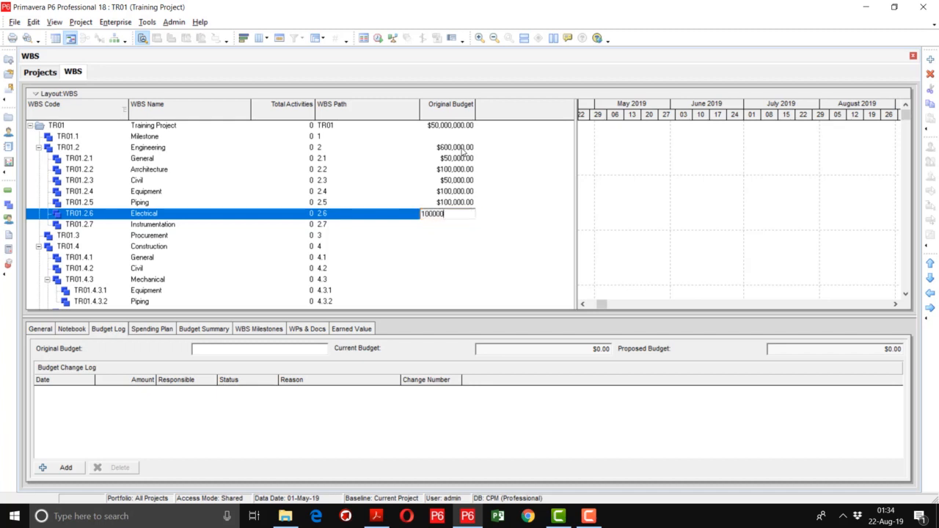
key(Return)
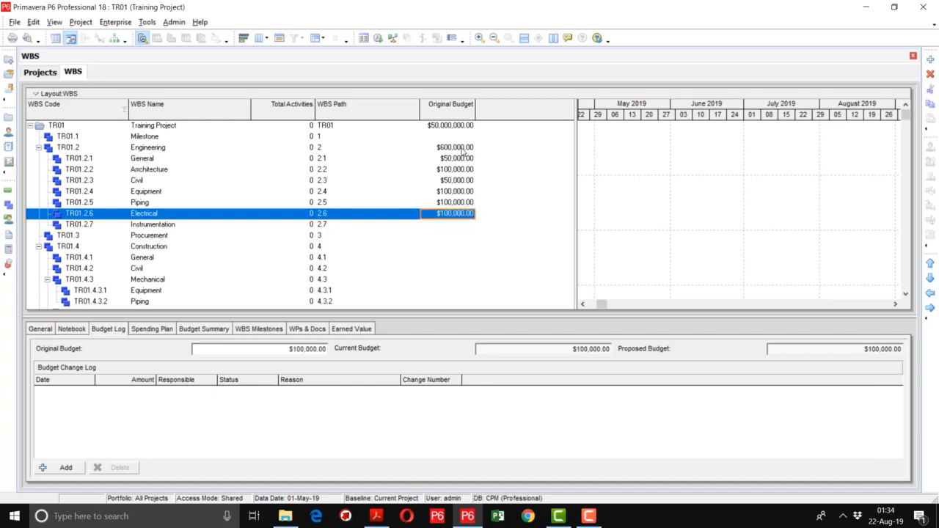
key(Down)
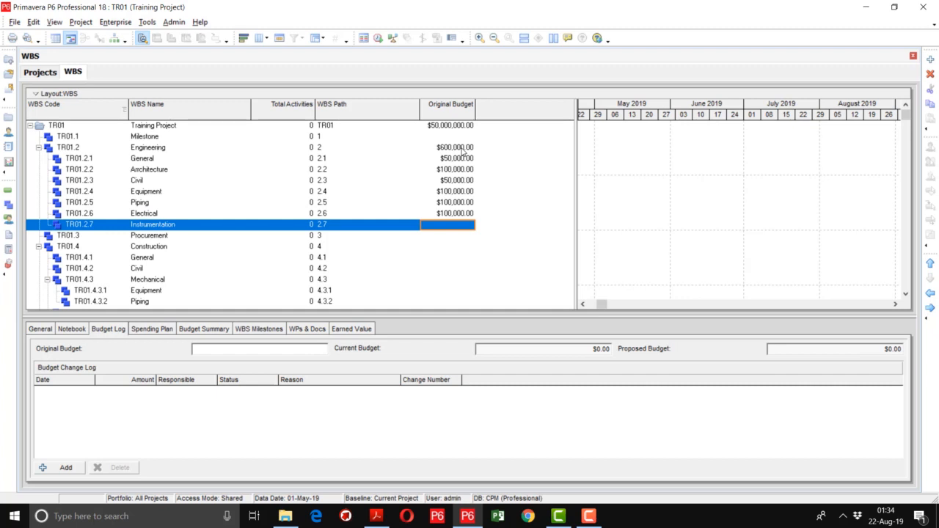
text(100000)
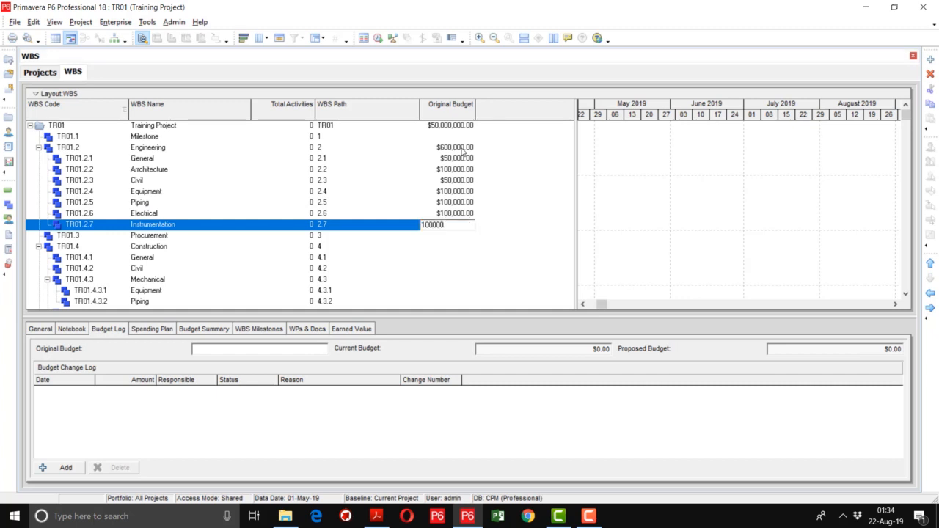
key(Return)
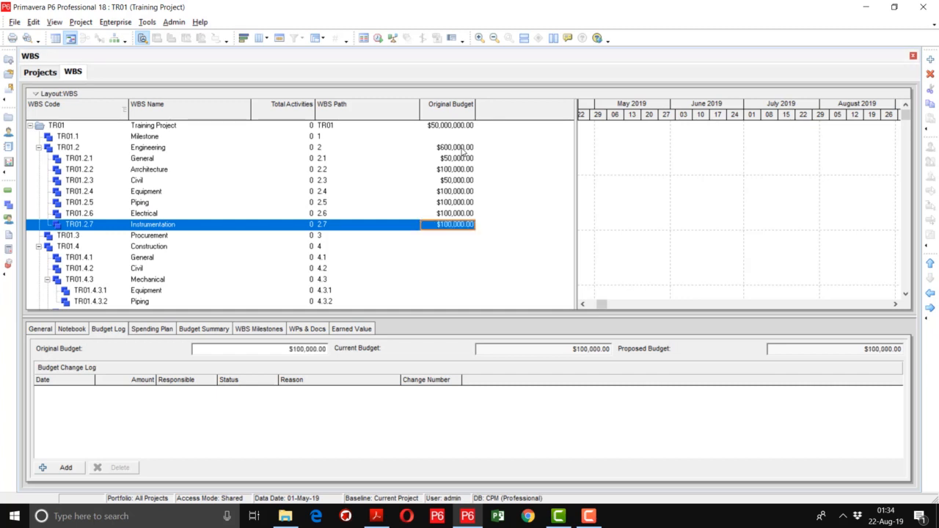
Step: Set the original budget of the Procurement element to $34,400,000
key(Down)
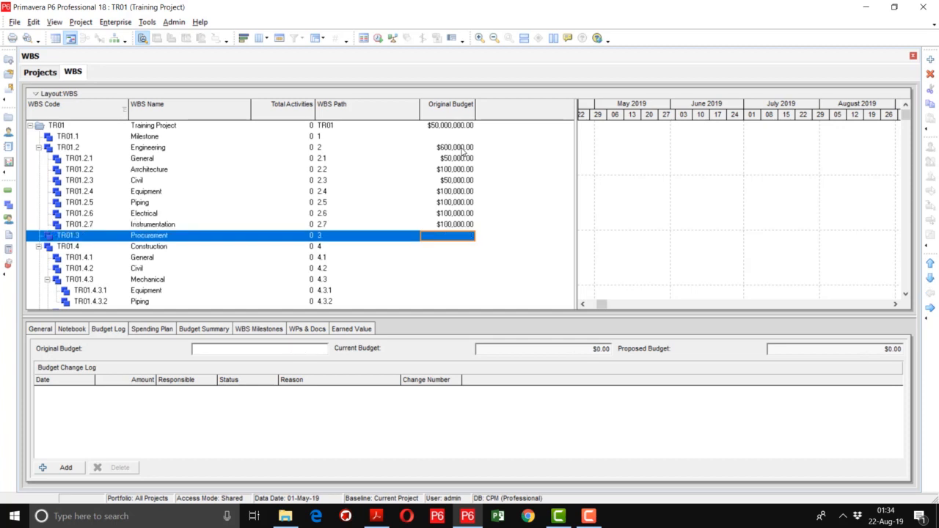
text(34)
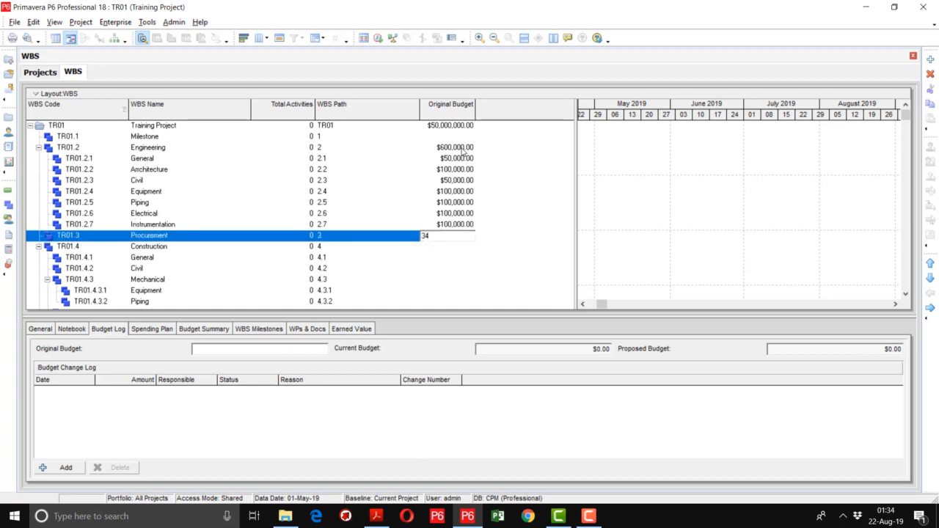
text(4,000,)
text(000000)
key(Return)
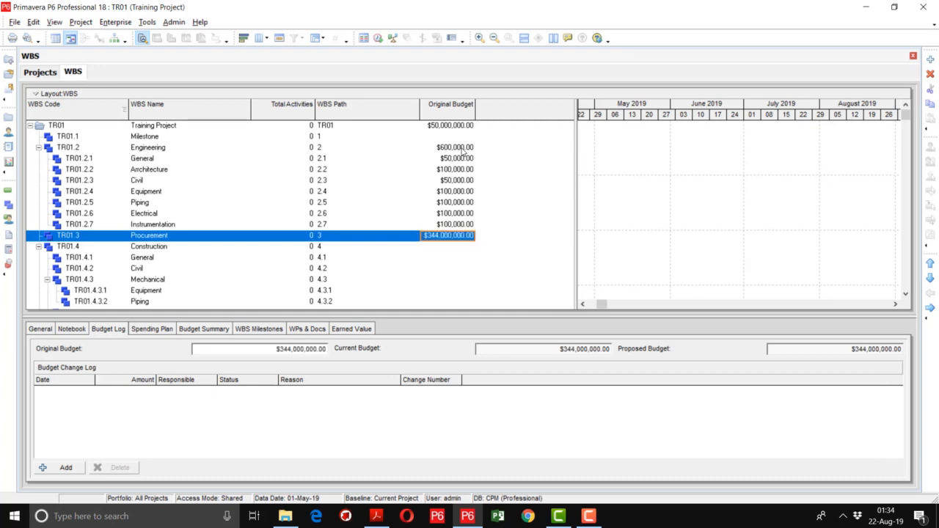
key(F2)
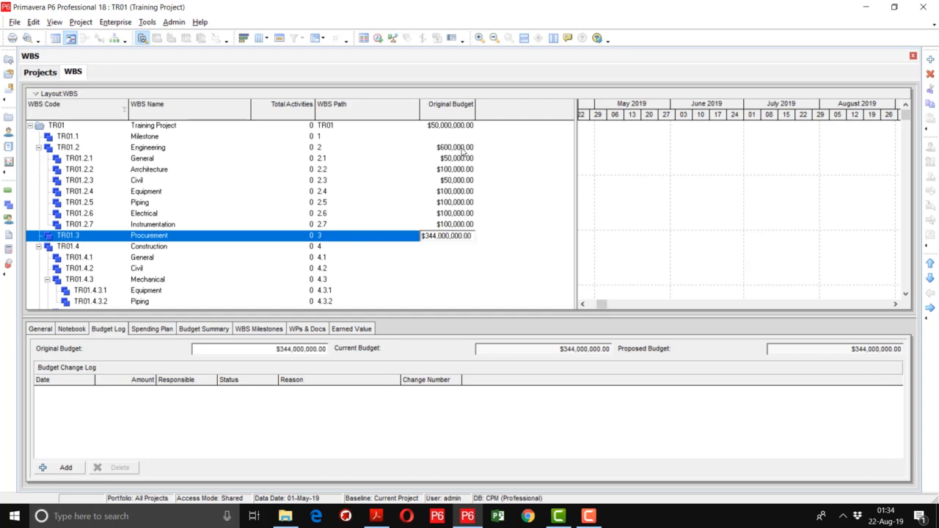
key(Right)
key(Right)
key(Right)
key(Right)
key(Delete)
key(Return)
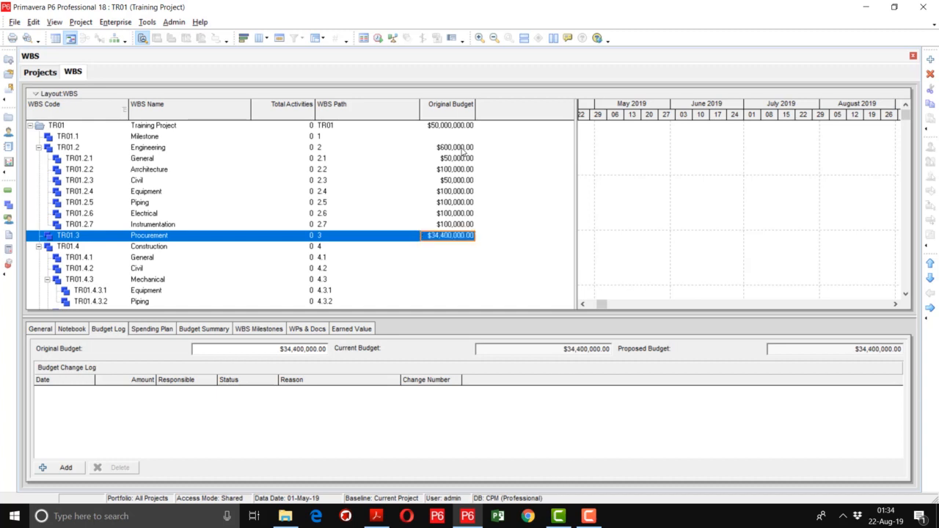
Step: Set the original budget of the Construction element to $14,000,000
key(Down)
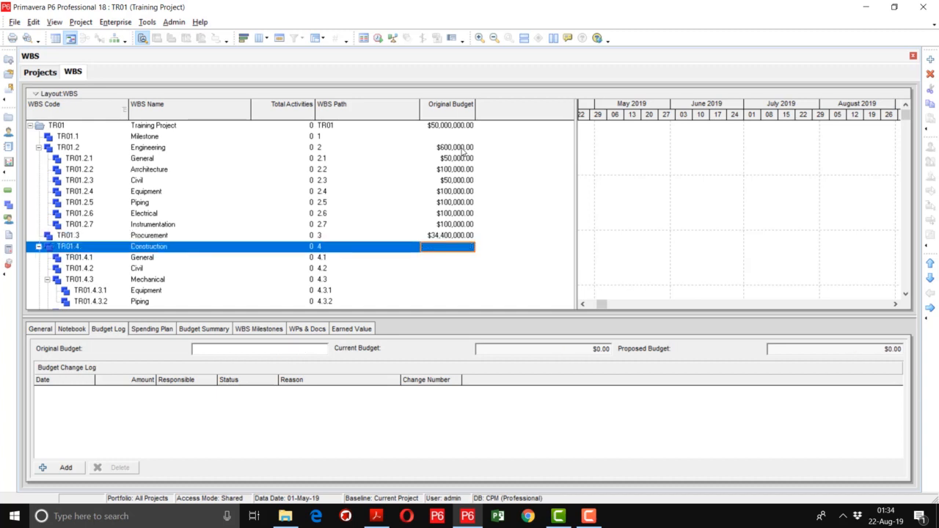
text(14)
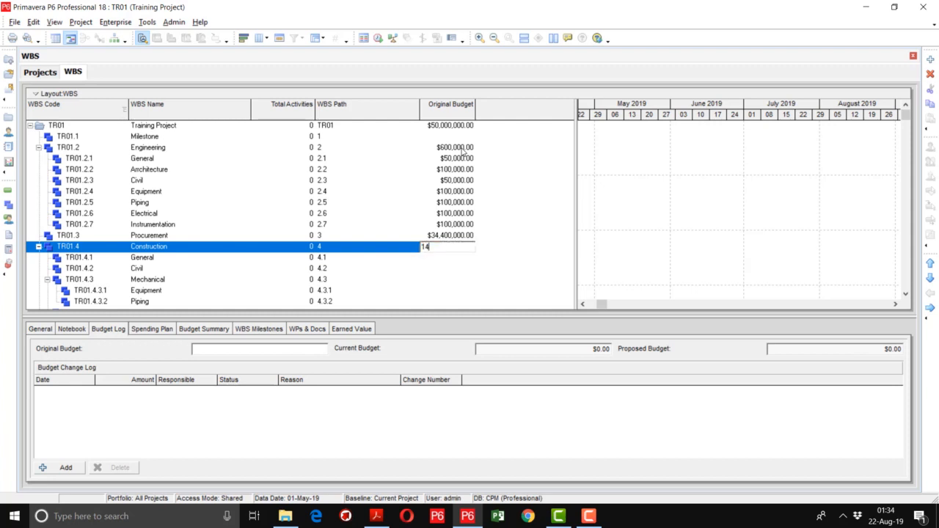
text(0,000,000)
key(Return)
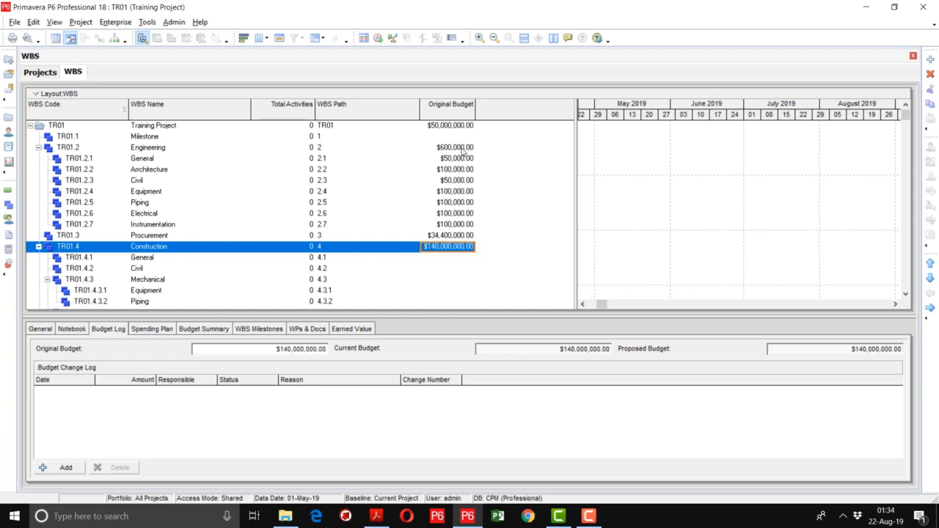
key(F2)
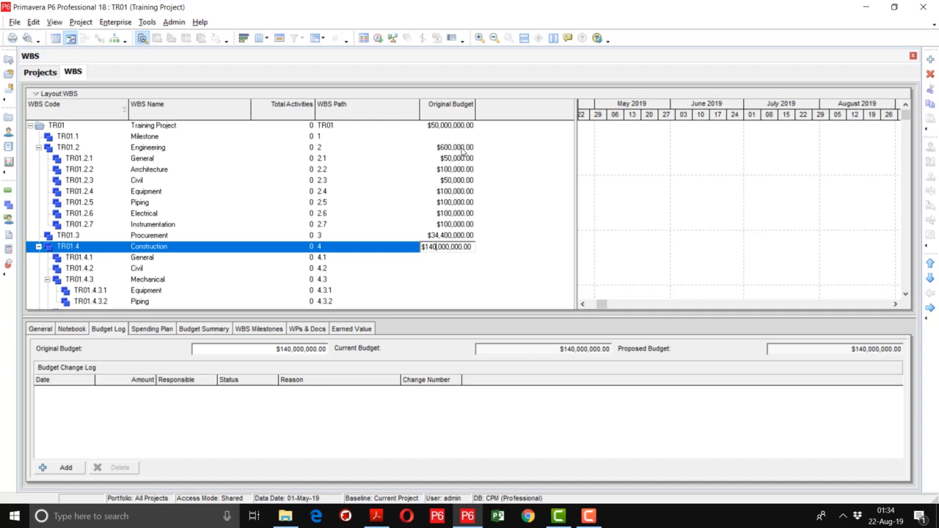
key(Delete)
key(Return)
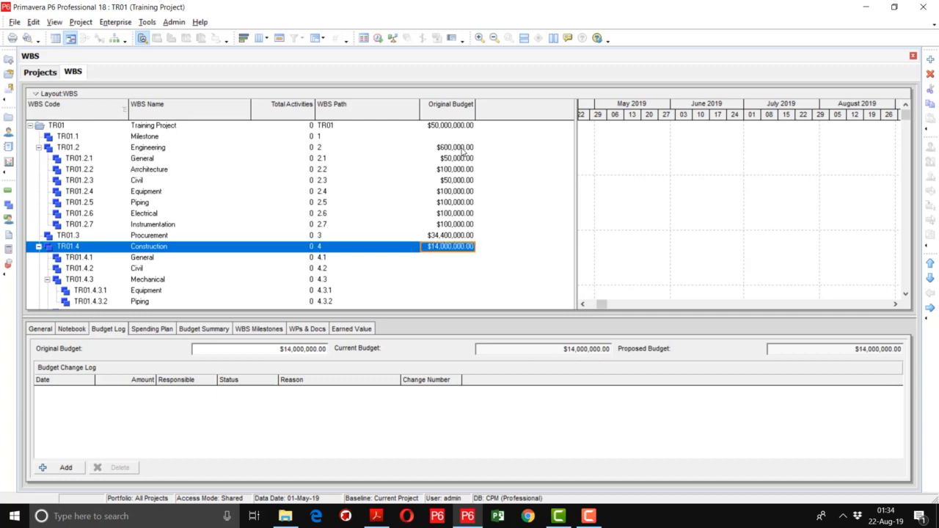
Step: Set the original budget of Construction's General element to $1,000,000
key(Down)
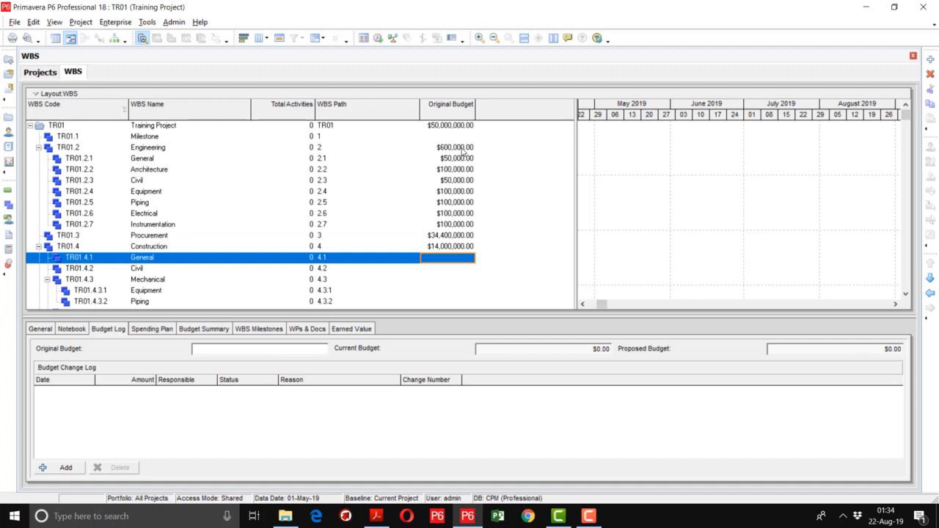
text(10,000,0)
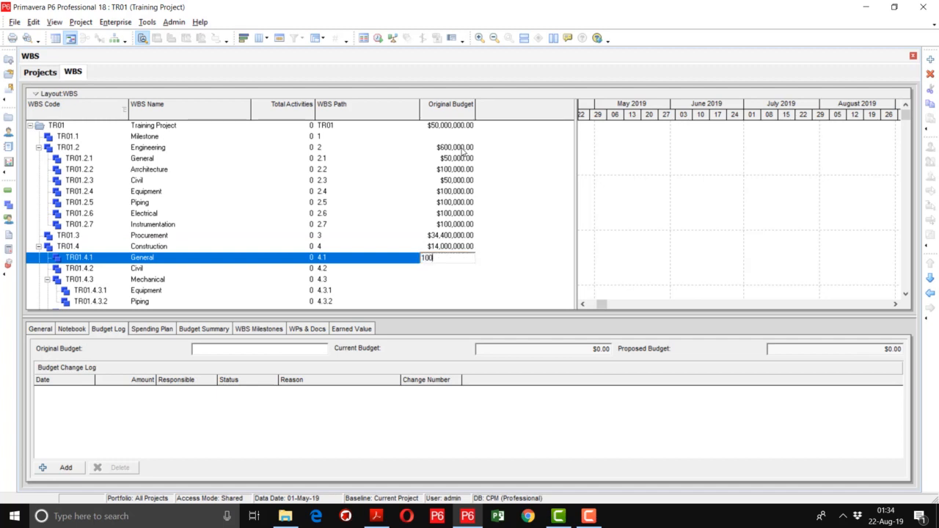
text(00000)
key(Return)
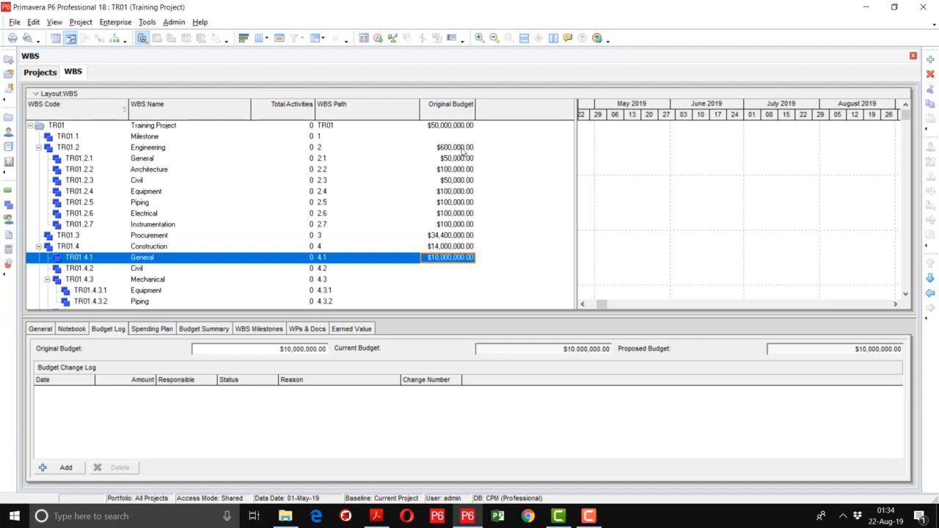
key(F2)
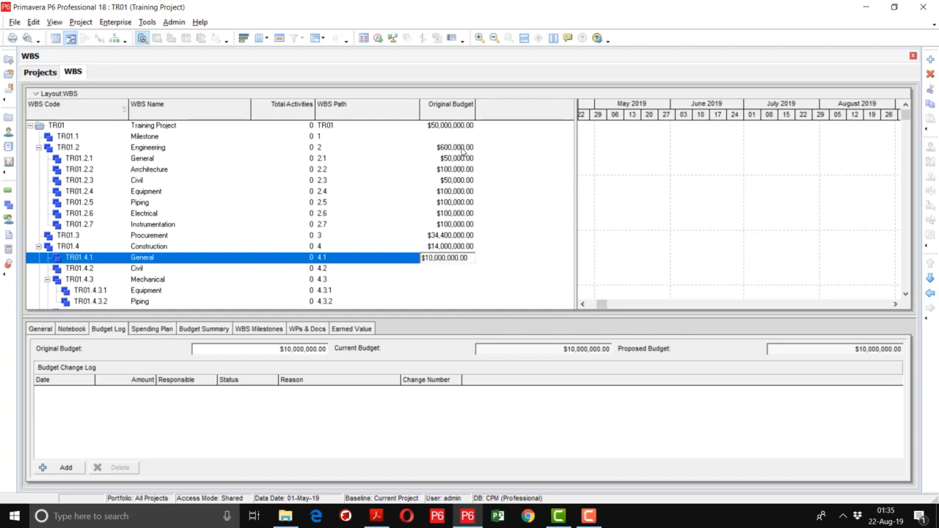
key(Right)
key(Right)
key(Right)
key(BackSpace)
key(Return)
Step: Set the original budget of Construction's Civil element to $2,250,000
key(Down)
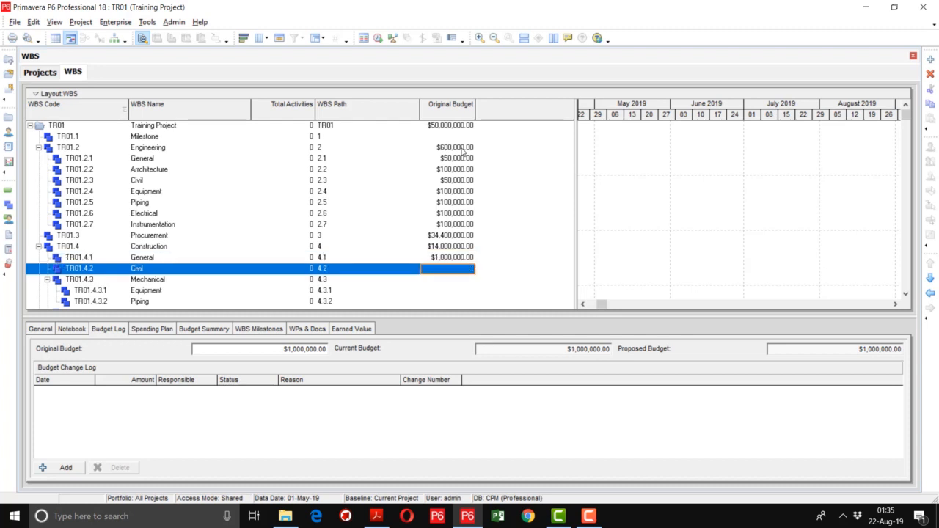
text(25)
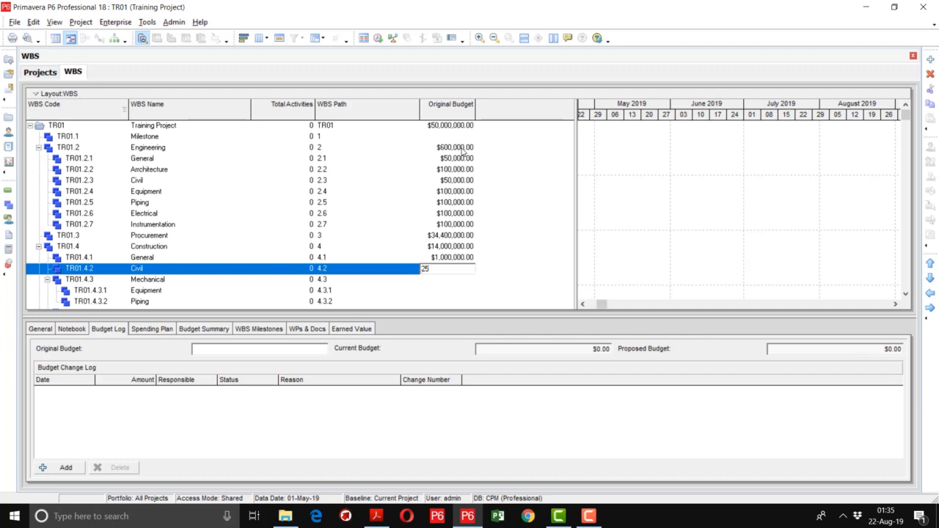
key(BackSpace)
text(250,)
text(0000)
key(Return)
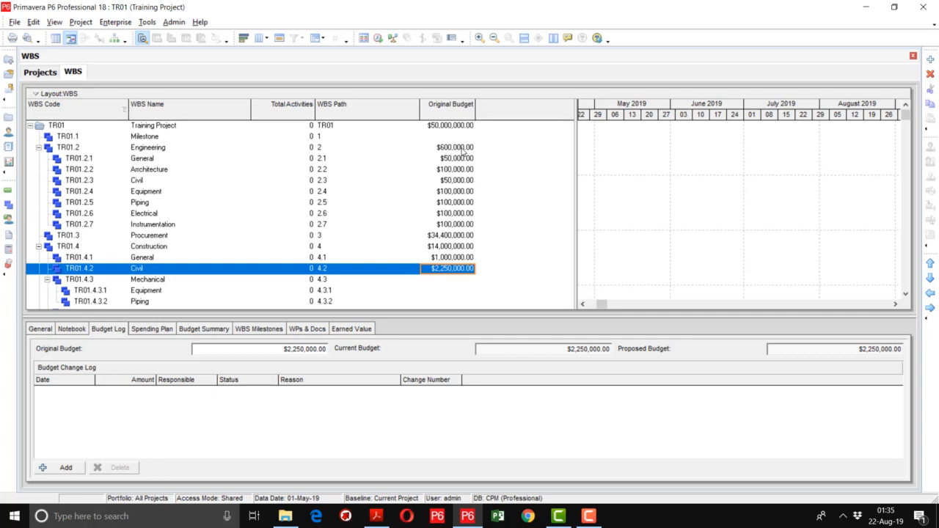
Step: Set the original budget of Construction's Mechanical element to $7,000,000
key(Down)
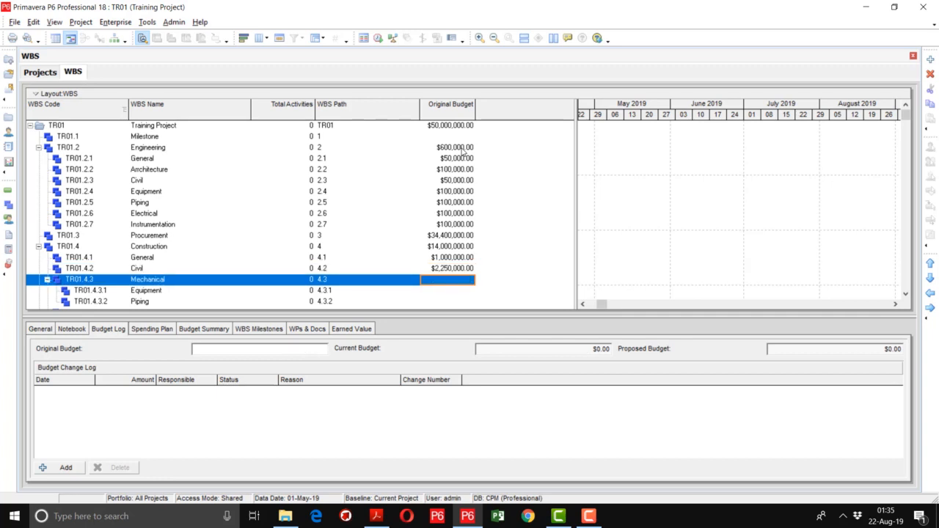
text(70,00)
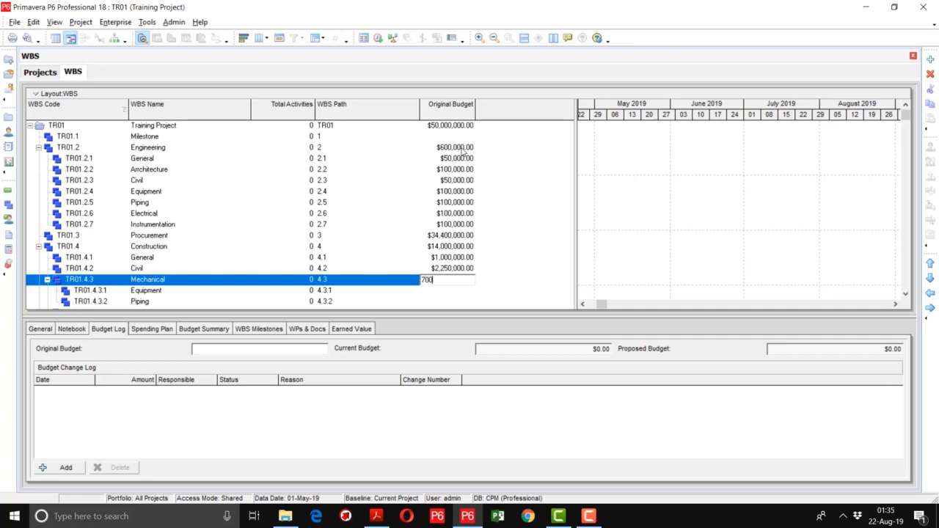
text(0,000)
key(Return)
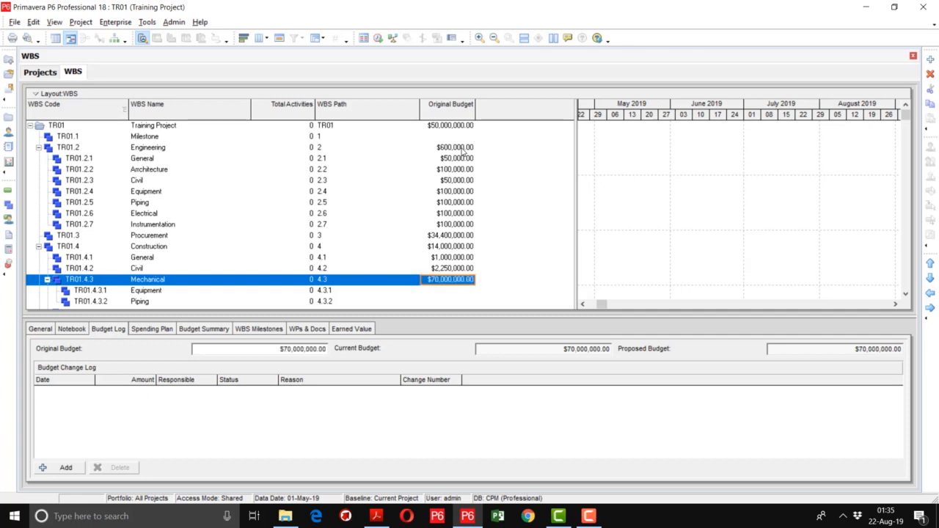
key(F2)
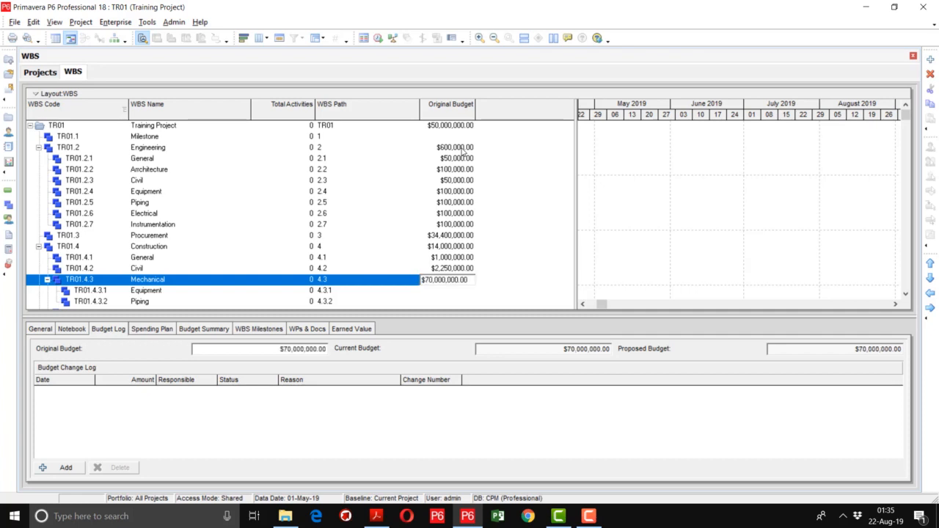
key(Right)
key(Right)
key(Right)
key(Delete)
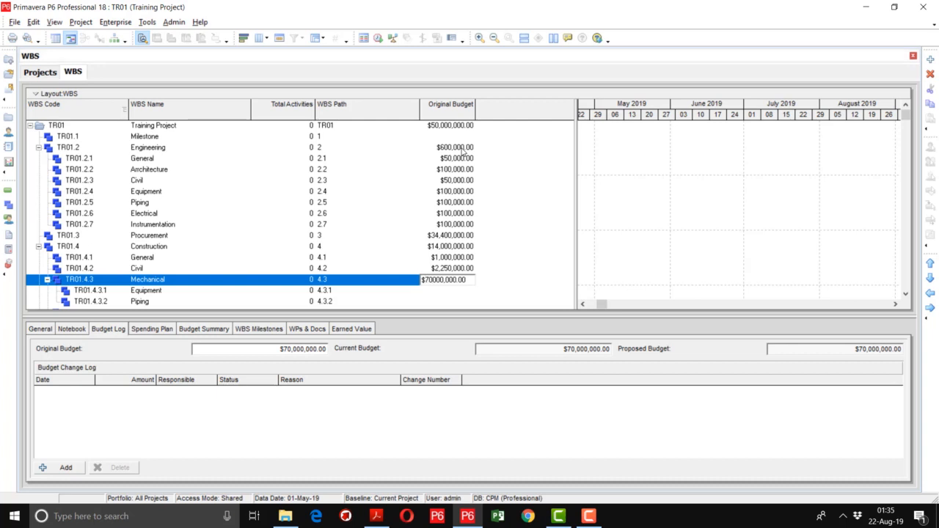
key(Return)
key(F2)
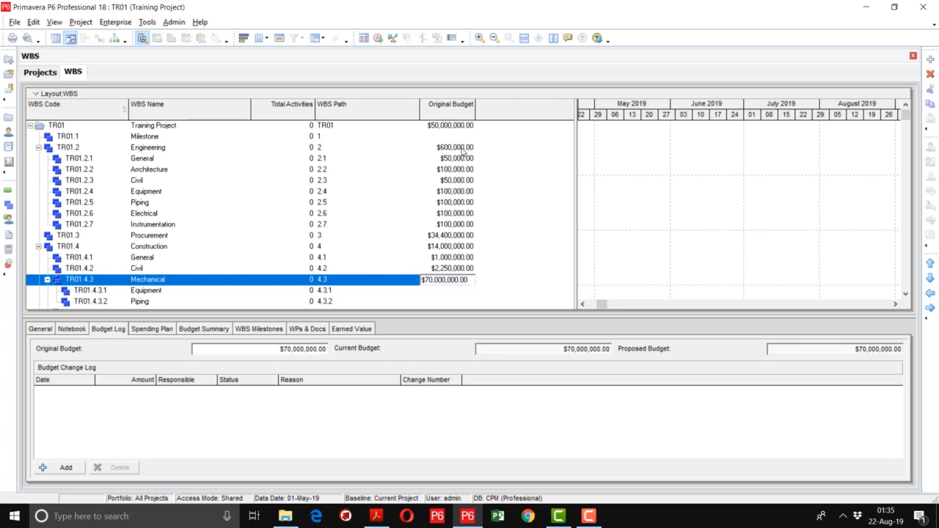
key(Right)
key(Right)
key(Delete)
key(Delete)
key(Return)
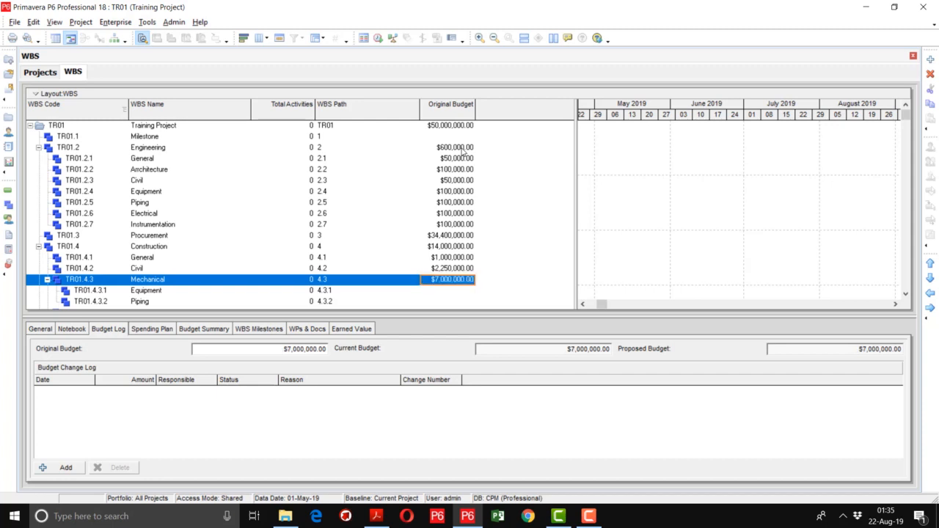
Step: Set the original budget to $4,000,000 for the Equipment element under Construction's Mechanical and $3,000,000 for its Piping element
key(Down)
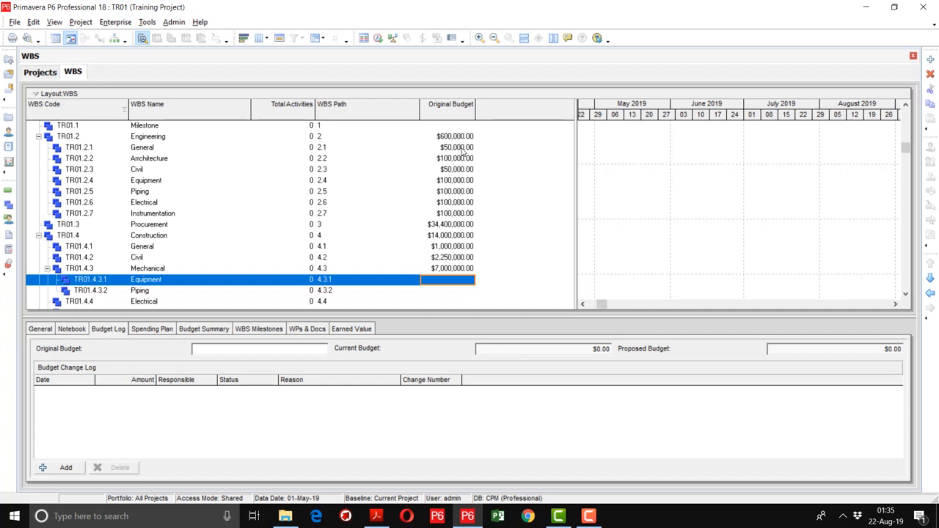
text(4000)
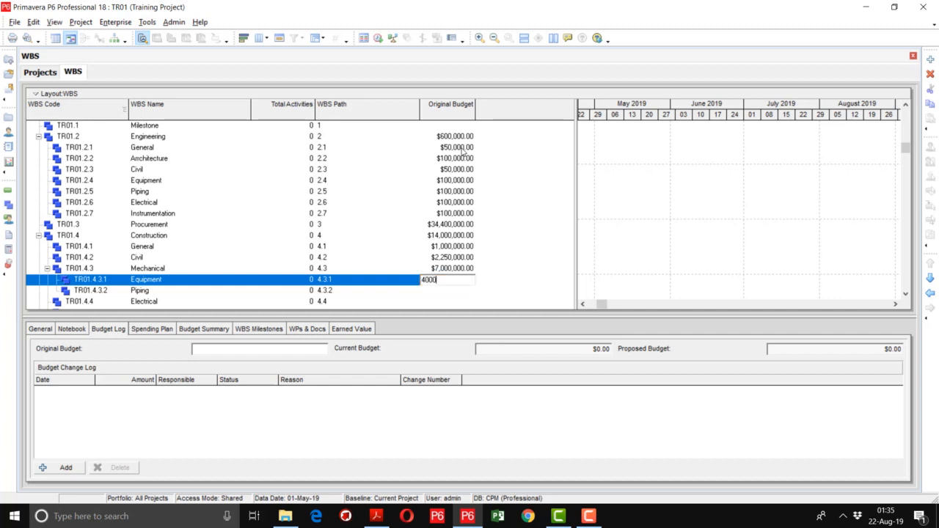
text(0000)
key(BackSpace)
key(Return)
key(Down)
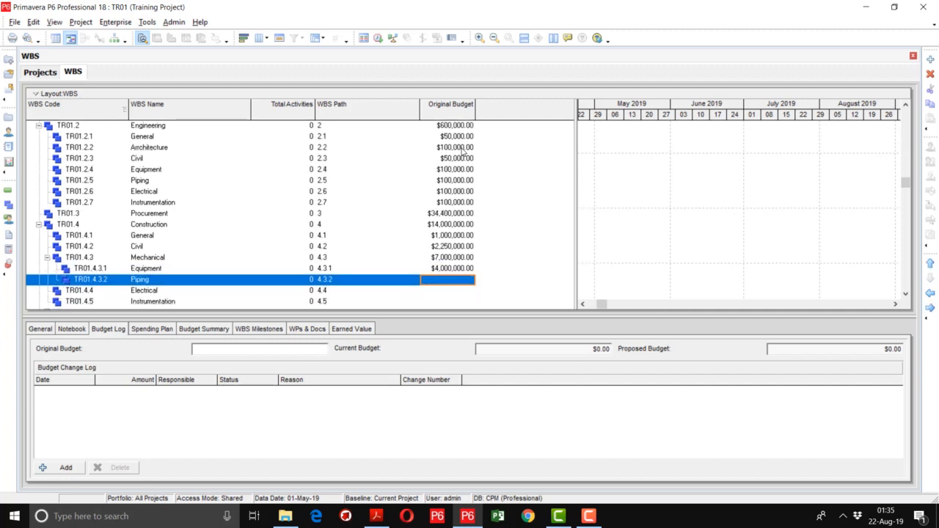
text(3000000)
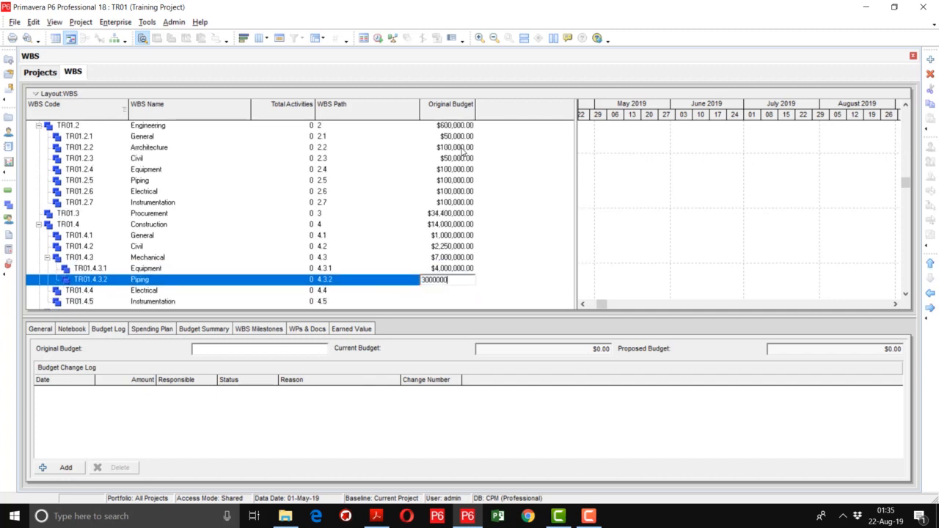
key(Return)
Step: Set the original budget to $2,000,000 for Construction's Electrical element and $1,750,000 for its Instrumentation element
key(Down)
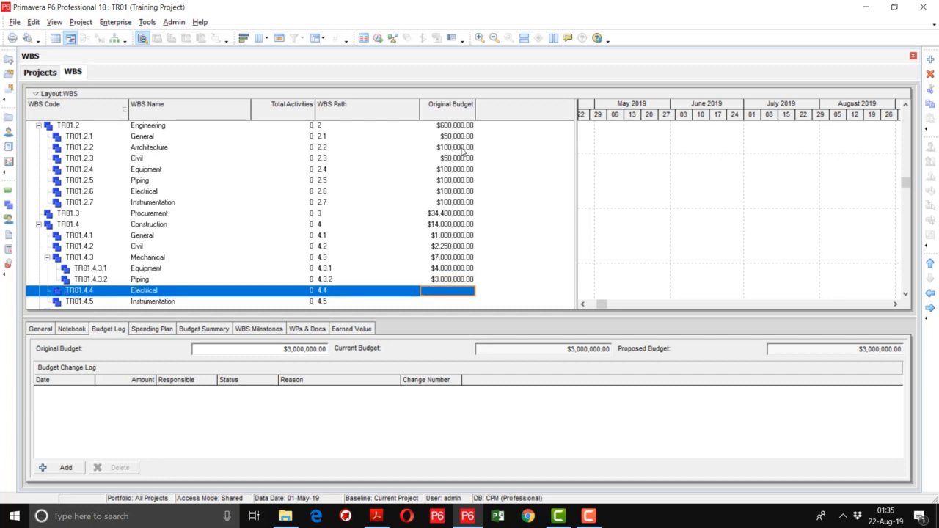
text(2000000)
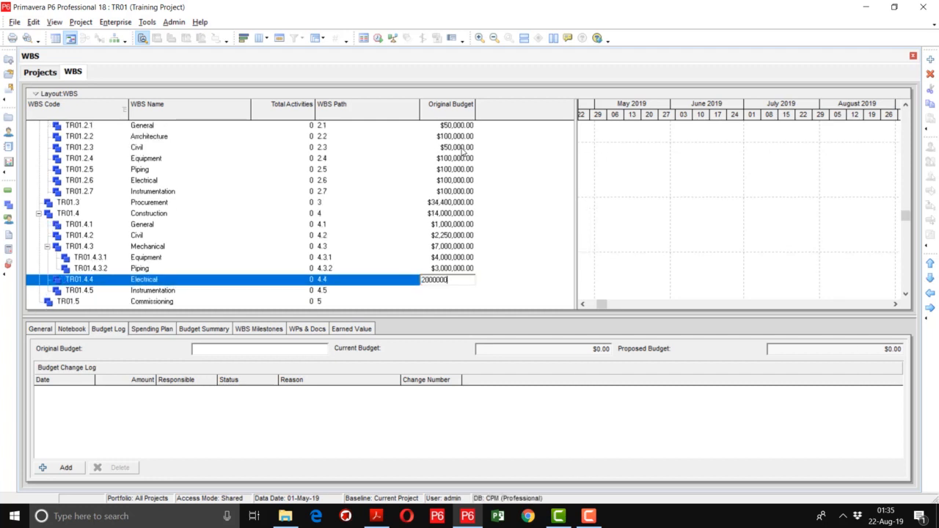
key(Return)
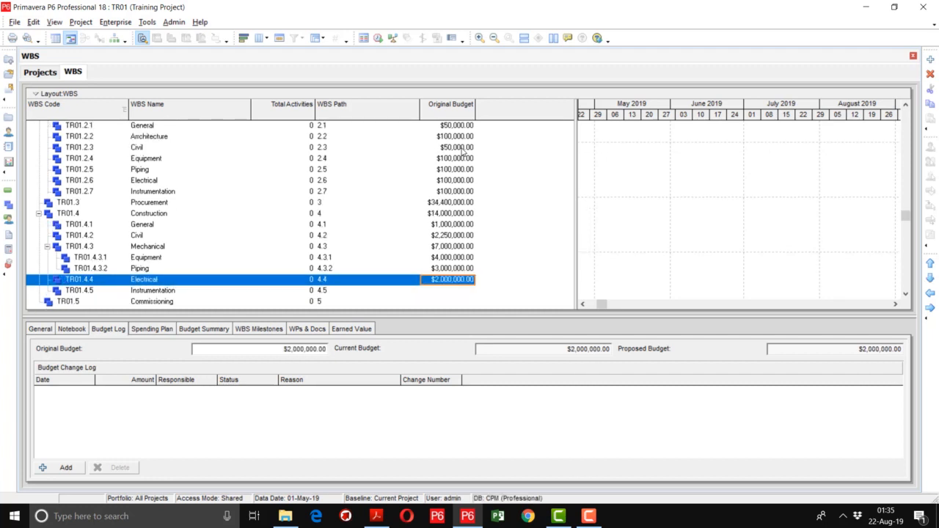
key(Down)
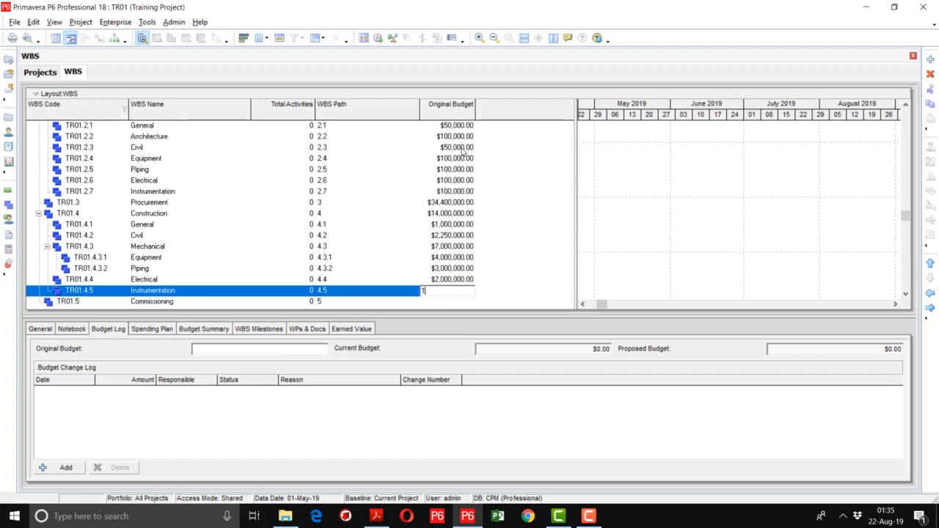
text(1,750,00)
text(000)
key(Return)
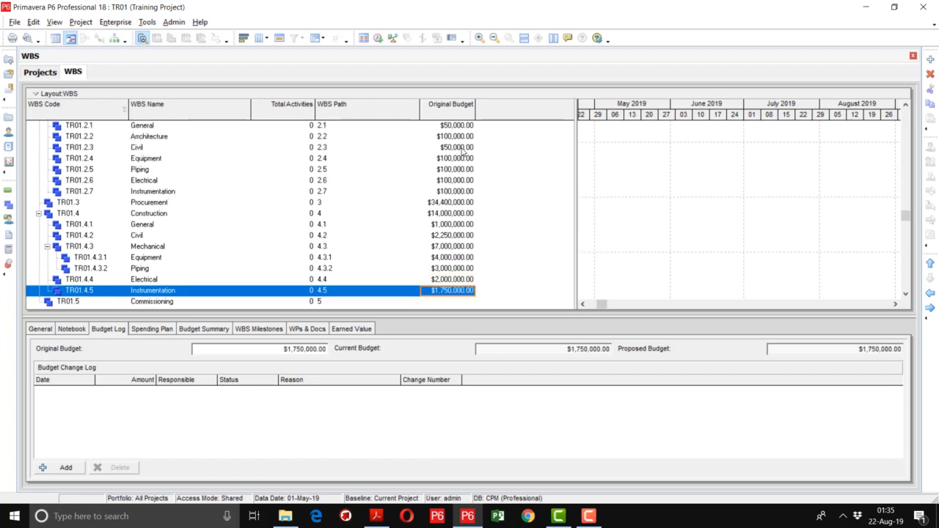
Step: Set the original budget of the Commissioning element to $100,000
key(Down)
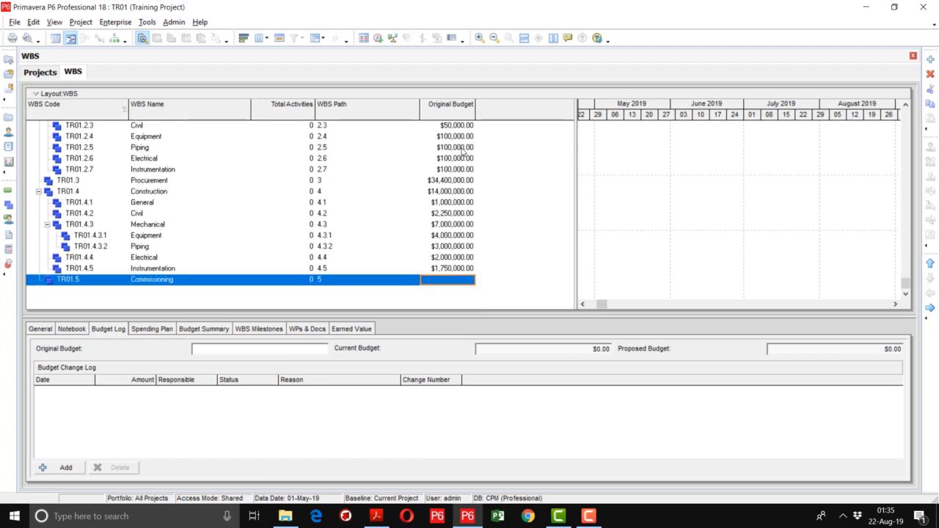
text(100000)
key(Return)
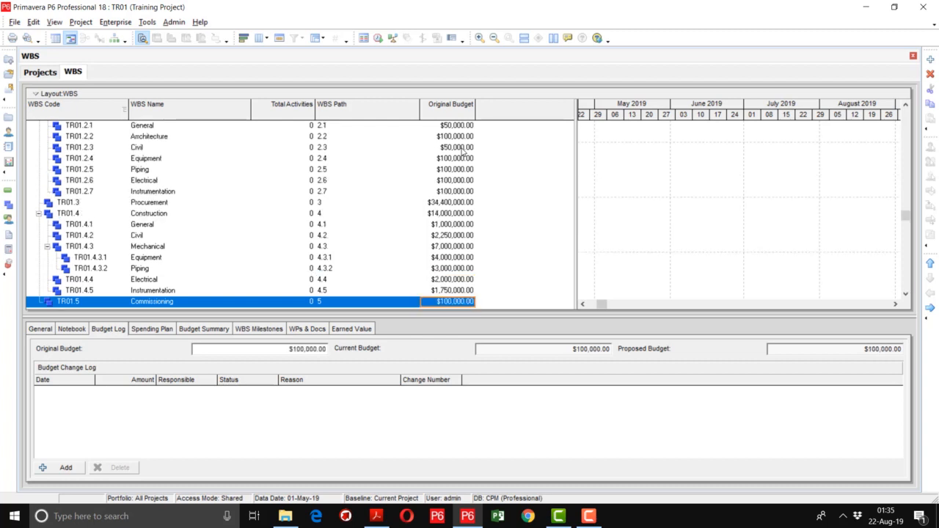
Step: Correct the original budget of the Commissioning element to $1,000,000
text(100000)
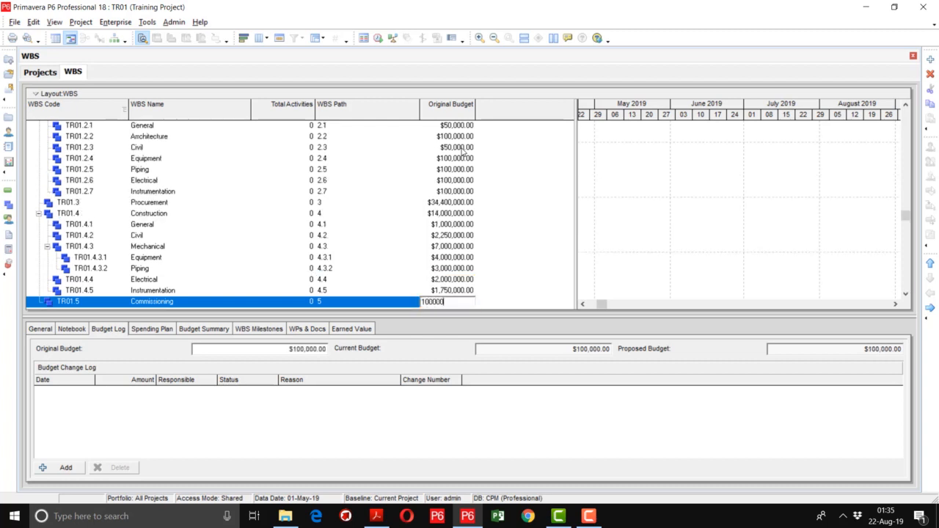
key(Return)
text(1000000)
key(Return)
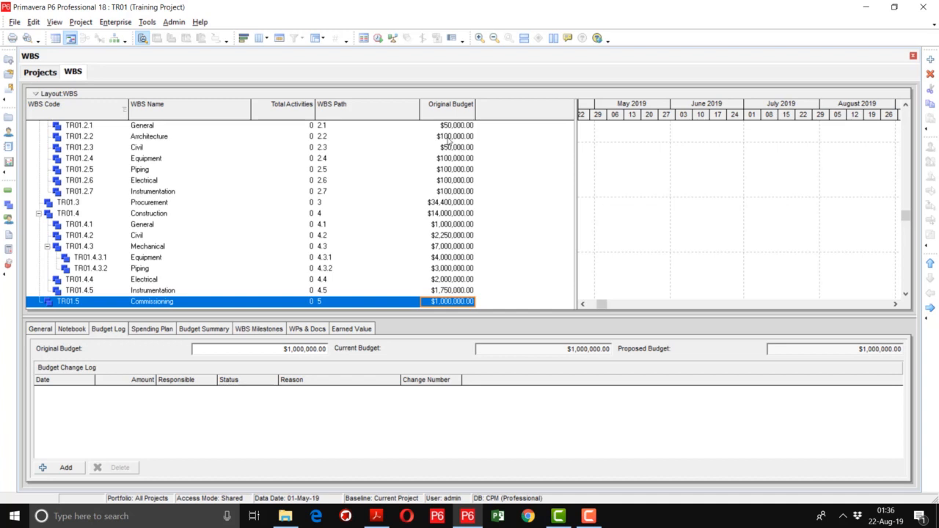
scroll(450, 142, up, 1)
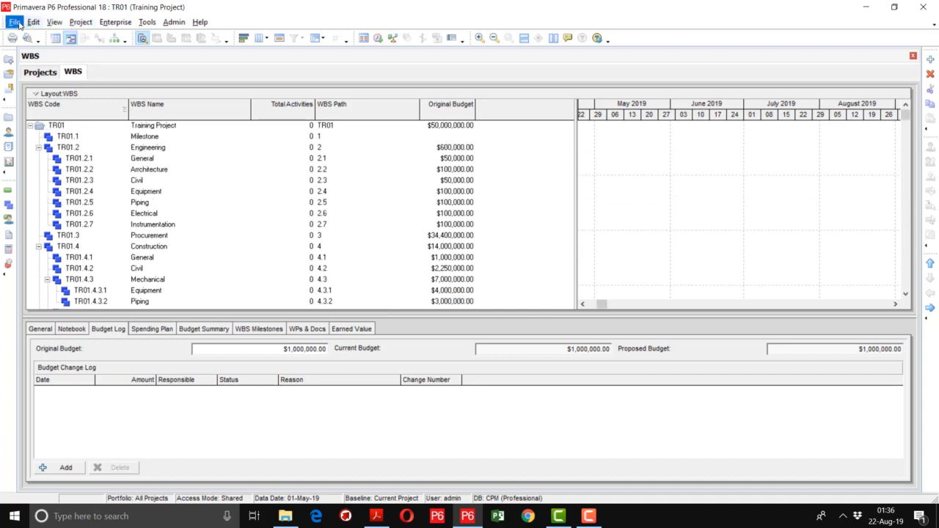
click(589, 517)
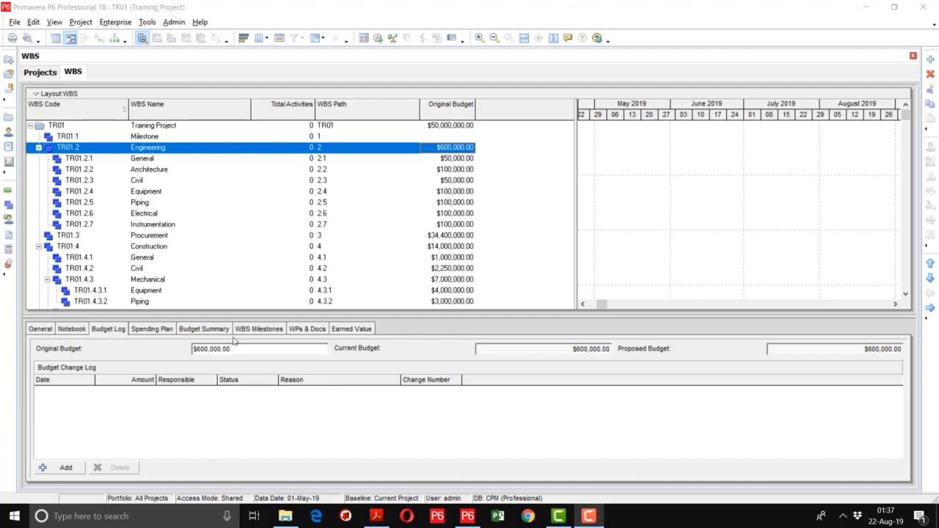
Step: Select the Procurement element and check its original budget in the budget log
click(462, 237)
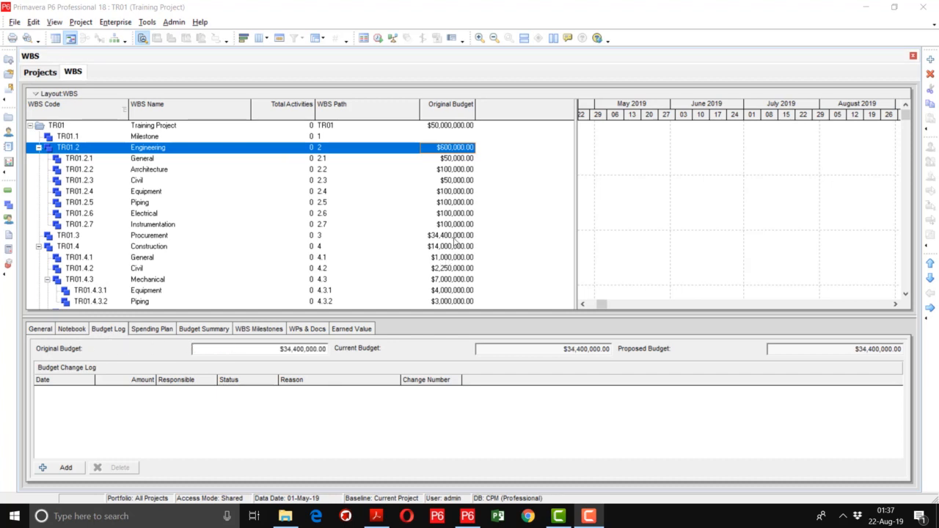
click(220, 351)
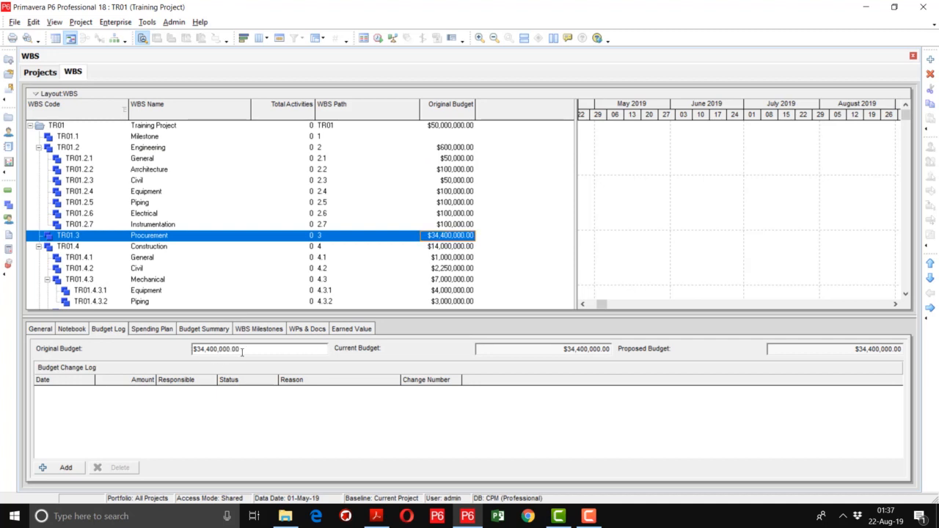
drag(246, 350, 179, 346)
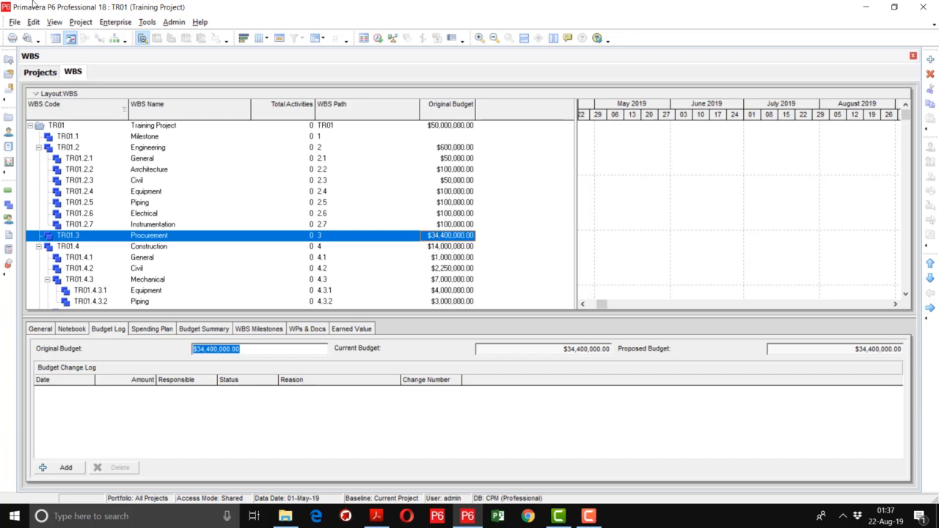
click(588, 516)
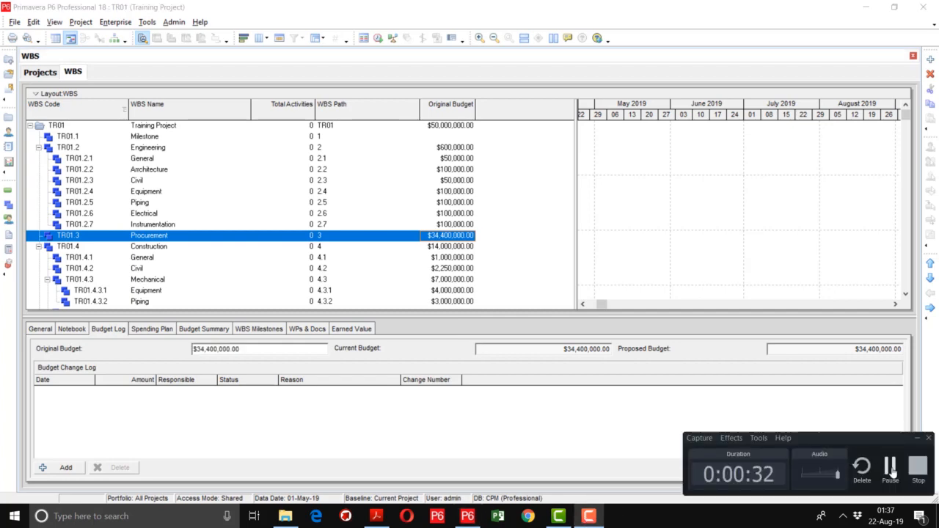